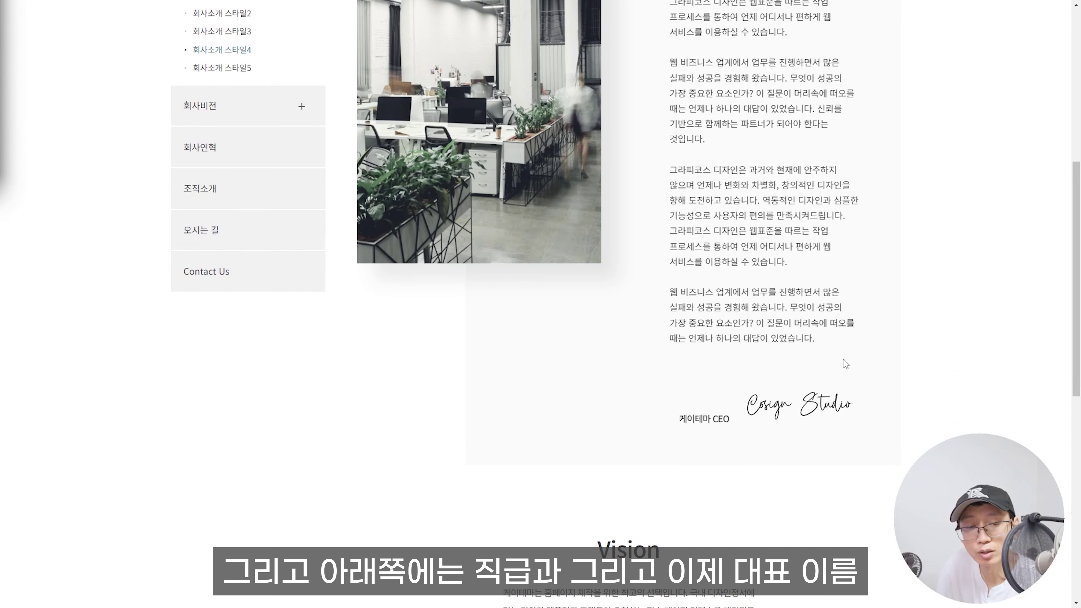
Review the 회사소개 스타일4 sample page's layout, from the office image and text blocks to the CEO signature
{"action": "scroll", "coordinate": [844, 366], "scroll_direction": "up", "scroll_amount": 4}
{"action": "scroll", "coordinate": [836, 365], "scroll_direction": "down", "scroll_amount": 4}
{"action": "scroll", "coordinate": [833, 366], "scroll_direction": "up", "scroll_amount": 6}
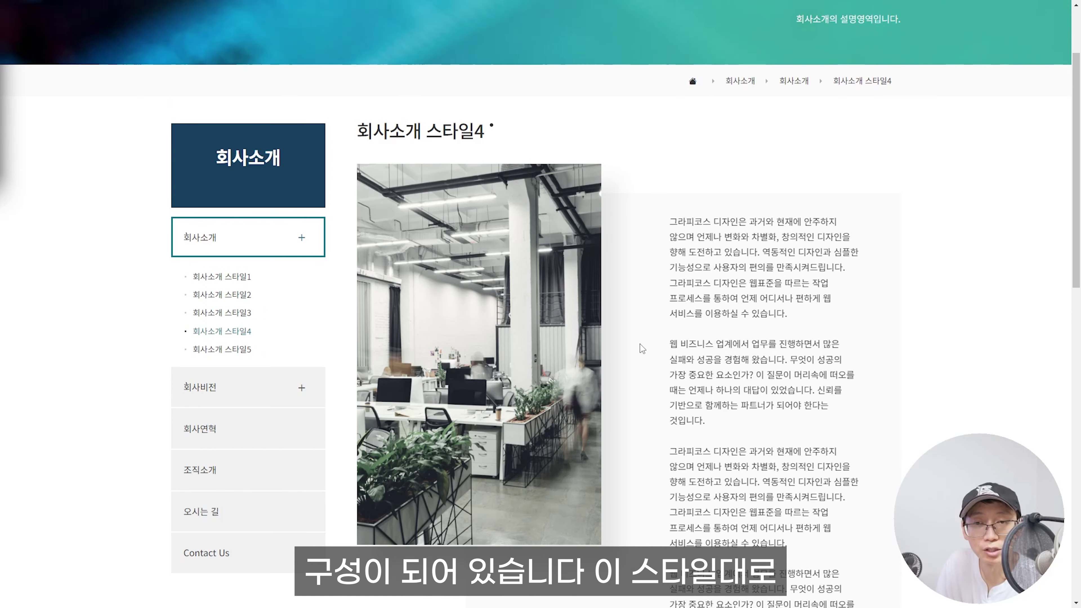
{"action": "scroll", "coordinate": [640, 344], "scroll_direction": "up", "scroll_amount": 3}
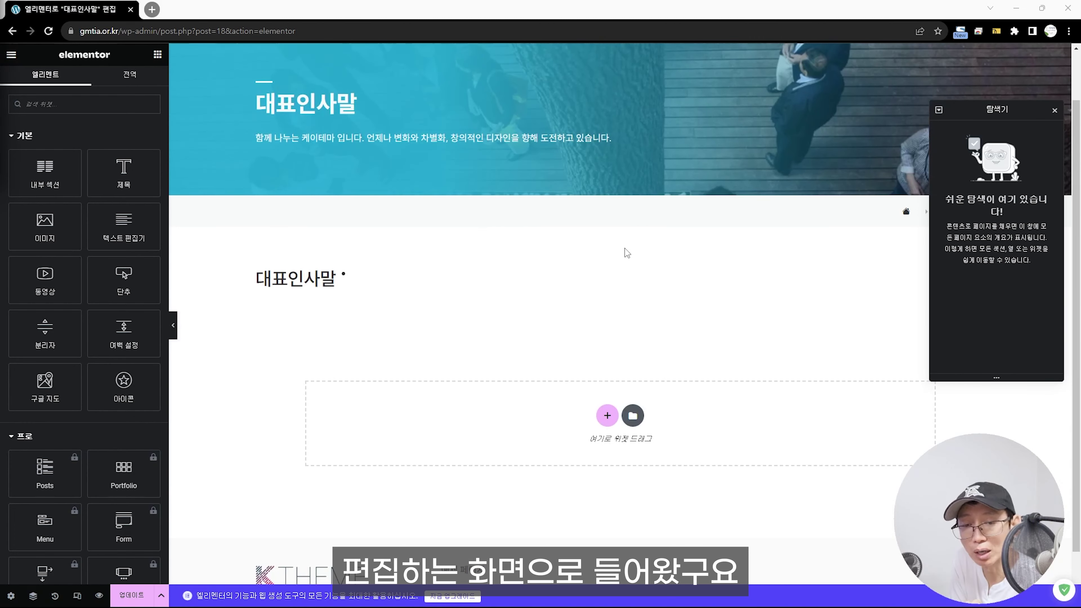
Add a section with two equal columns below the 대표인사말 title on the empty page
{"action": "scroll", "coordinate": [625, 249], "scroll_direction": "down", "scroll_amount": 1}
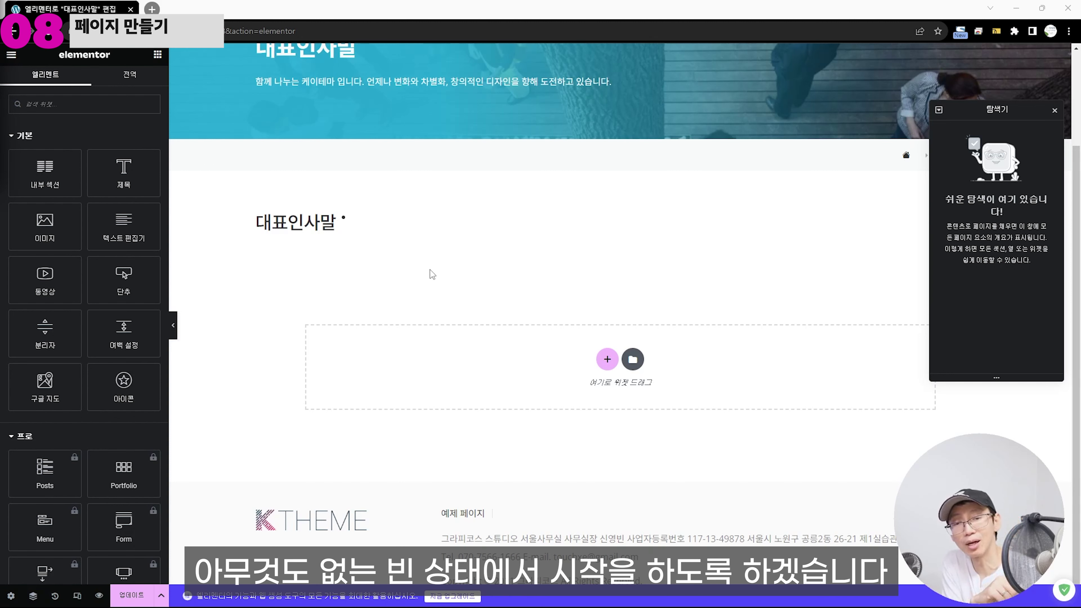
{"action": "left_click", "coordinate": [608, 362]}
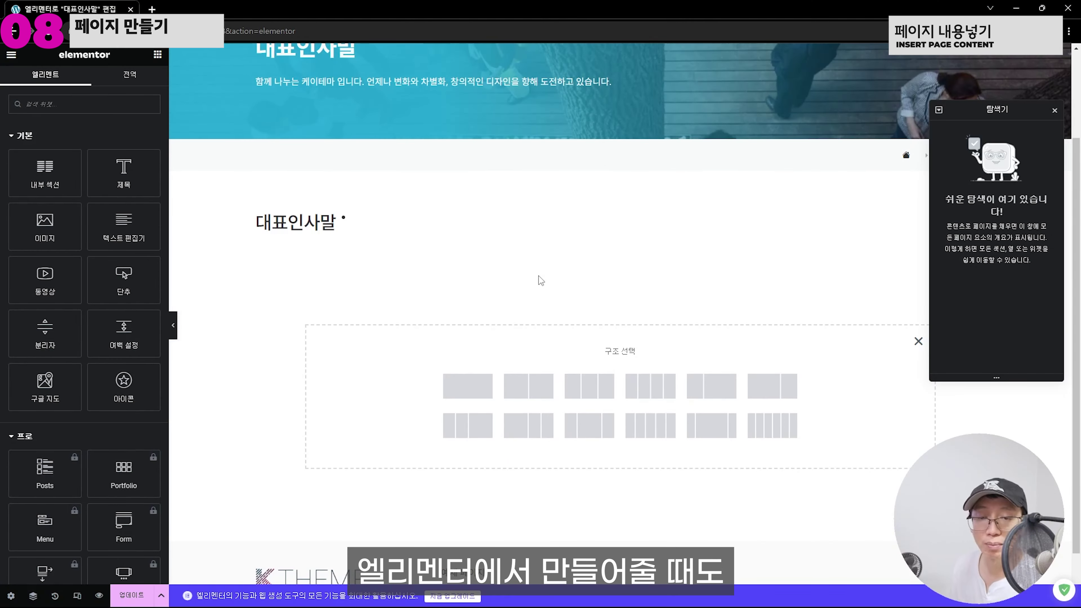
{"action": "left_click", "coordinate": [515, 394]}
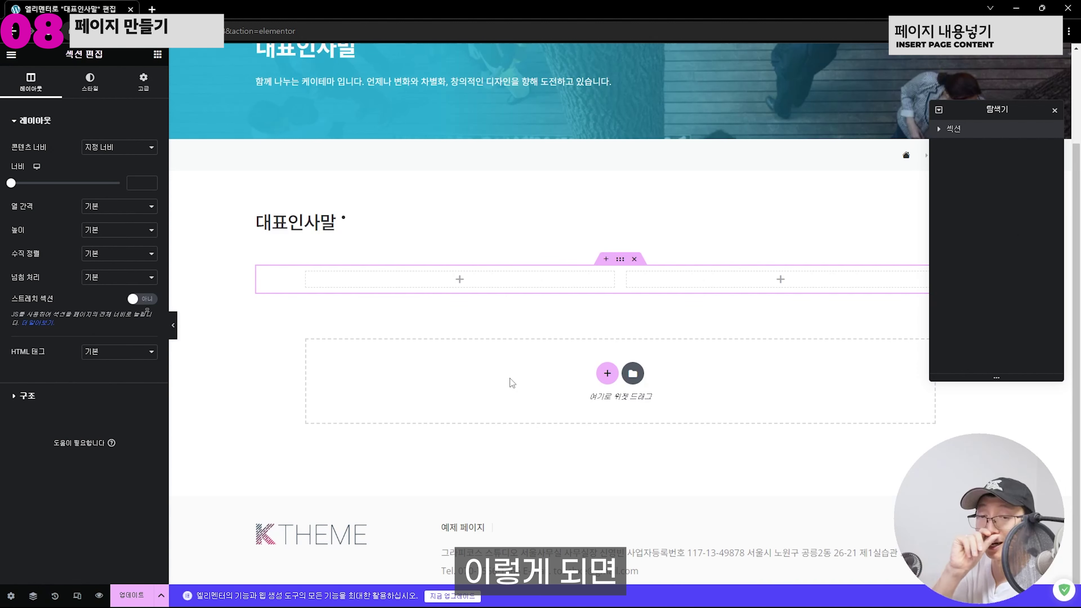
Place an image widget in the left column and fill it with sub1.jpg from the media library
{"action": "left_click", "coordinate": [158, 54]}
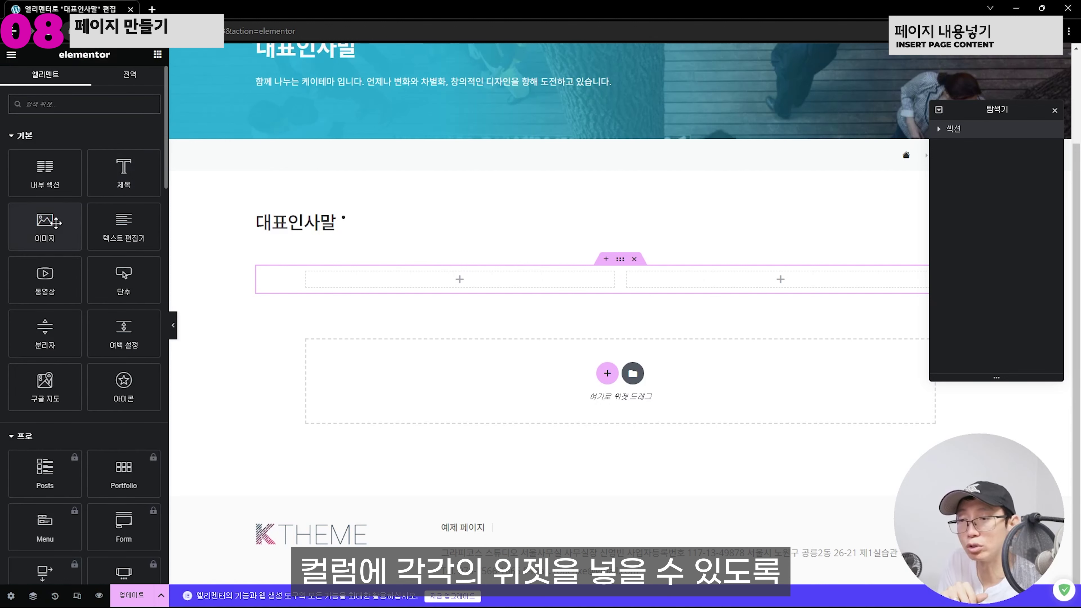
{"action": "left_click_drag", "start_coordinate": [56, 222], "coordinate": [425, 271]}
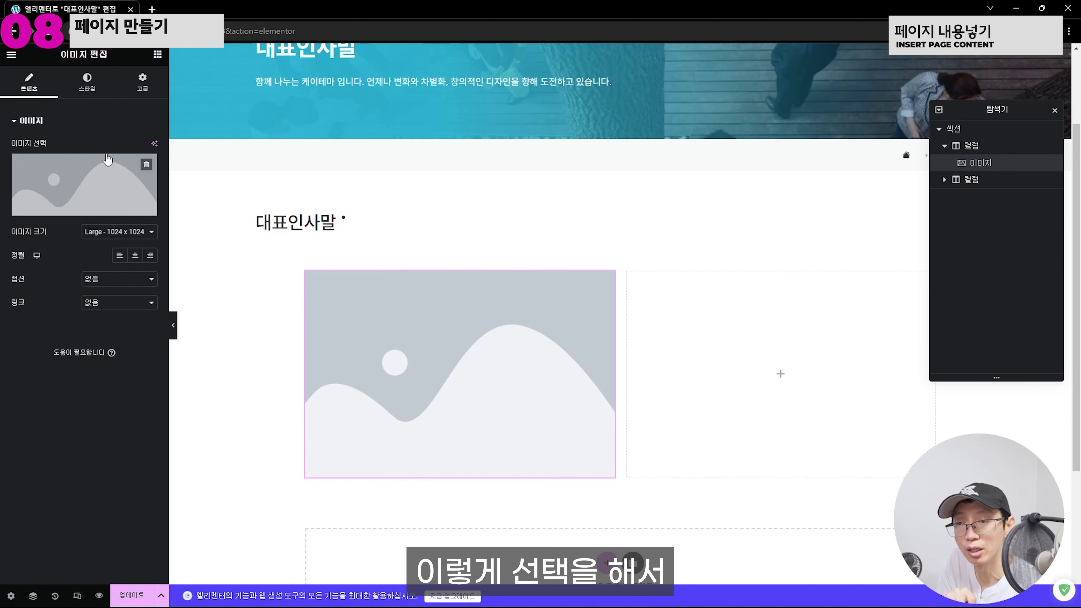
{"action": "left_click", "coordinate": [128, 188]}
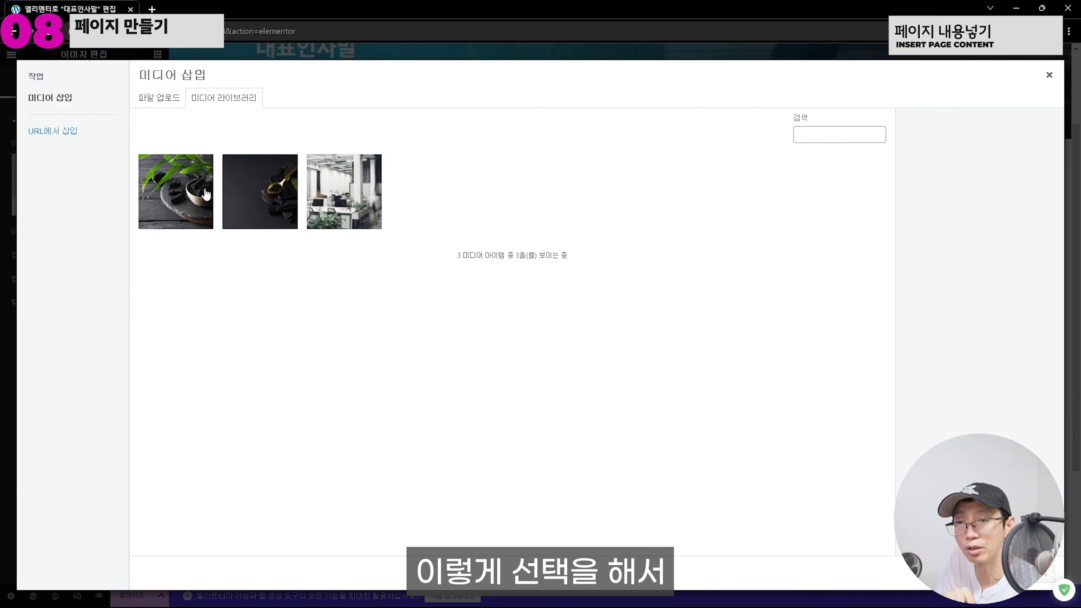
{"action": "left_click", "coordinate": [355, 195]}
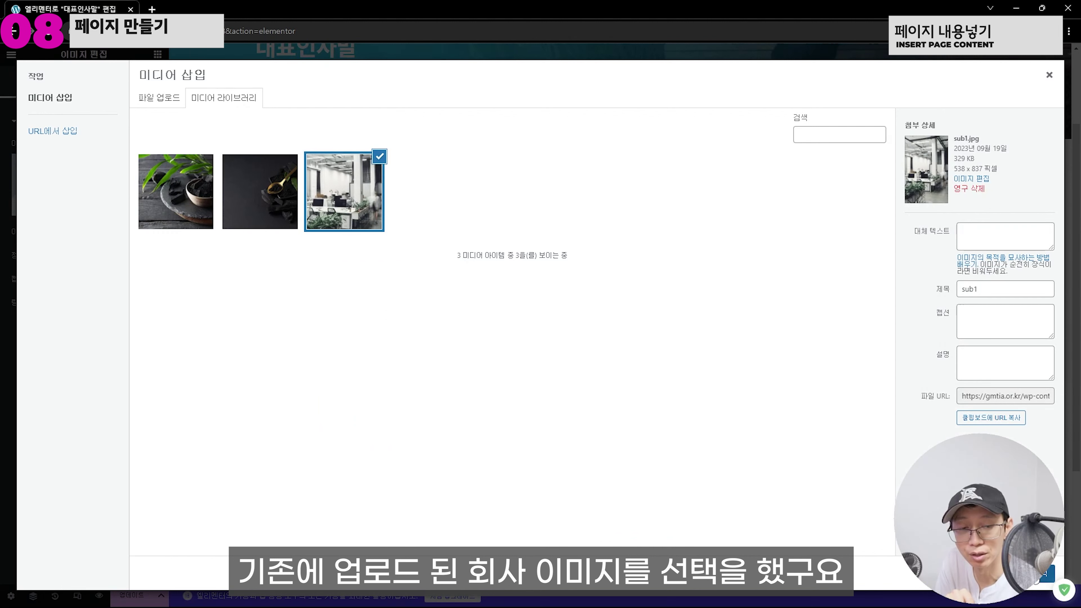
{"action": "left_click", "coordinate": [1045, 574]}
{"action": "scroll", "coordinate": [856, 499], "scroll_direction": "down", "scroll_amount": 1}
{"action": "scroll", "coordinate": [857, 499], "scroll_direction": "down", "scroll_amount": 2}
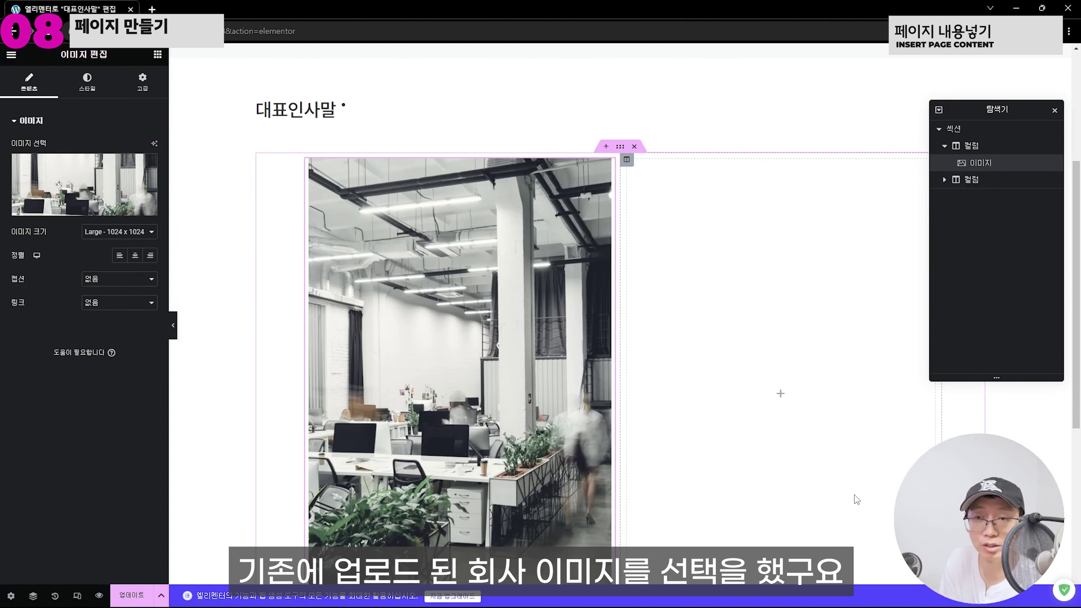
{"action": "scroll", "coordinate": [836, 481], "scroll_direction": "down", "scroll_amount": 2}
{"action": "scroll", "coordinate": [836, 481], "scroll_direction": "up", "scroll_amount": 6}
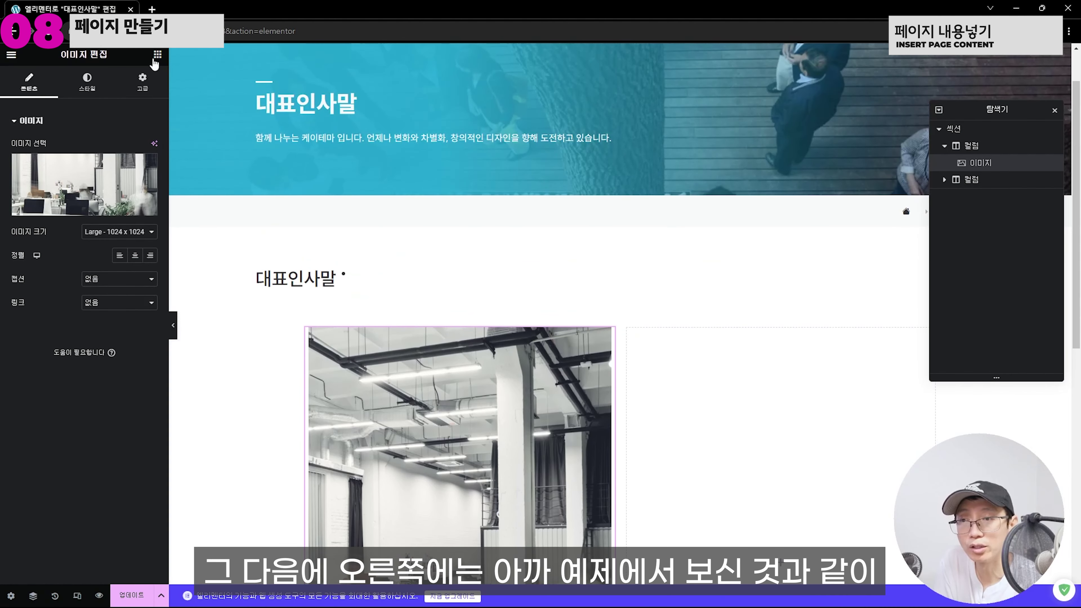
Add a heading (제목) widget to the empty right column beside the office image
{"action": "left_click", "coordinate": [155, 58]}
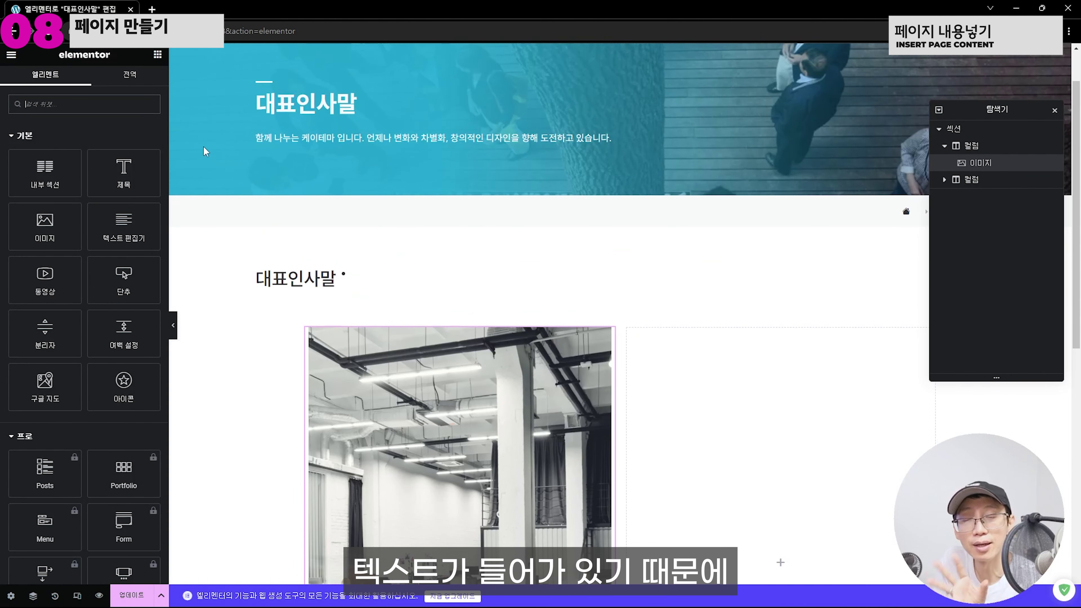
{"action": "left_click_drag", "start_coordinate": [126, 170], "coordinate": [707, 362]}
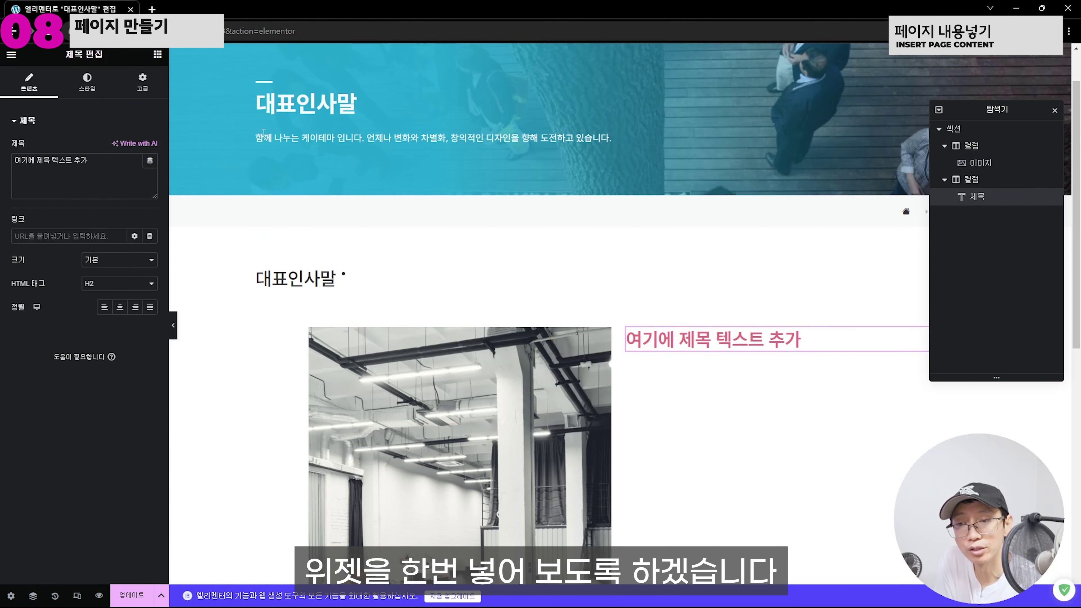
Copy all the body paragraphs beside the office image on the 회사소개 스타일4 sample page
{"action": "scroll", "coordinate": [489, 236], "scroll_direction": "down", "scroll_amount": 4}
{"action": "scroll", "coordinate": [530, 230], "scroll_direction": "down", "scroll_amount": 5}
{"action": "scroll", "coordinate": [530, 230], "scroll_direction": "up", "scroll_amount": 5}
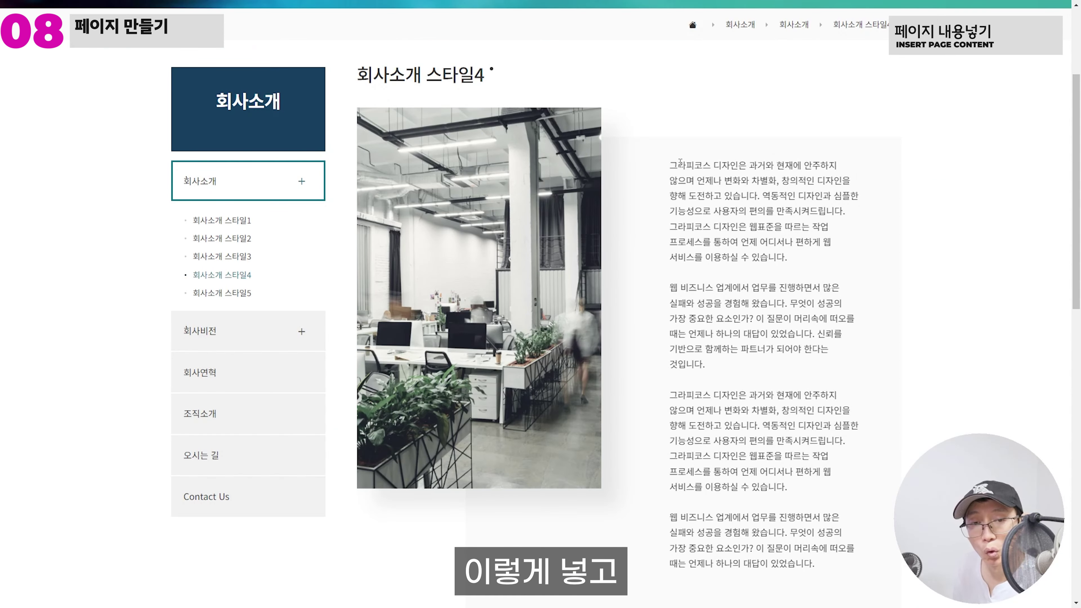
{"action": "left_click_drag", "start_coordinate": [671, 163], "coordinate": [820, 444]}
{"action": "scroll", "coordinate": [706, 364], "scroll_direction": "down", "scroll_amount": 3}
{"action": "left_click", "coordinate": [811, 413]}
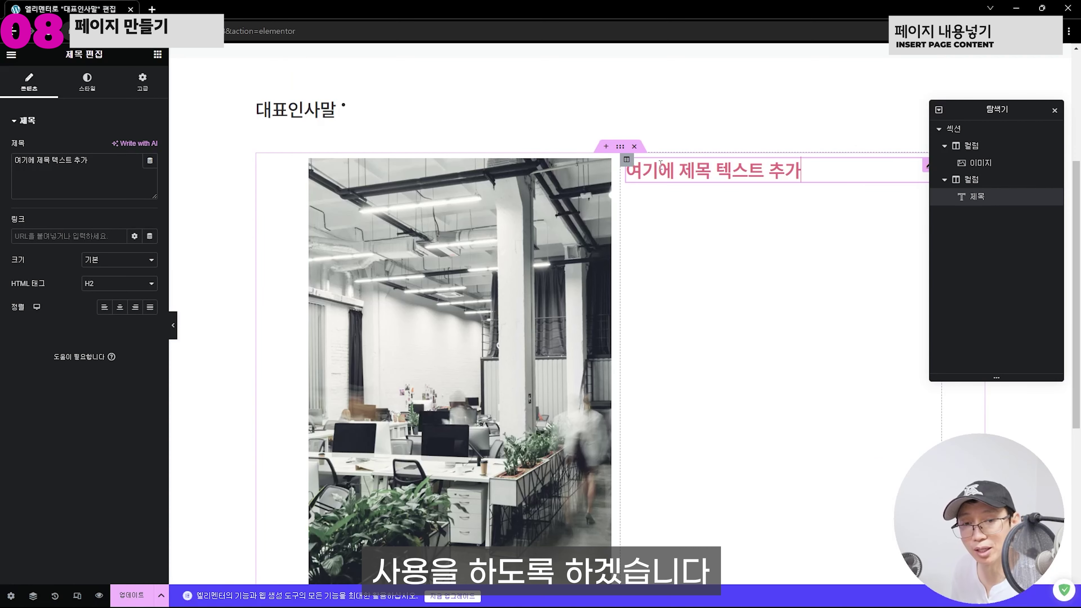
Replace the heading widget's placeholder text with the copied company introduction paragraphs
{"action": "left_click", "coordinate": [74, 159]}
{"action": "key", "text": "ctrl+a"}
{"action": "key", "text": "ctrl+v"}
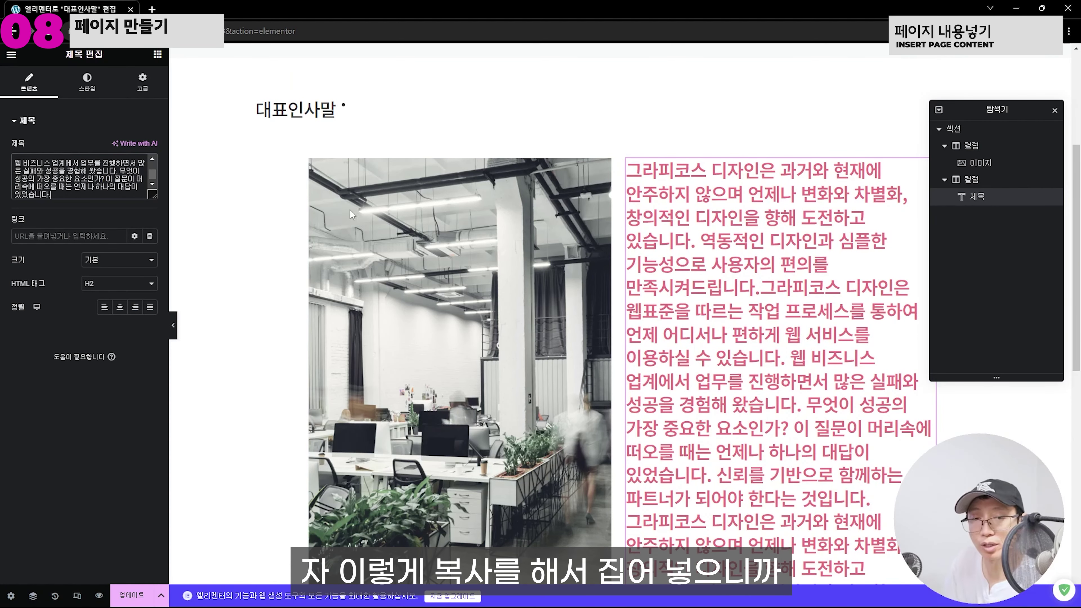
{"action": "scroll", "coordinate": [701, 229], "scroll_direction": "down", "scroll_amount": 9}
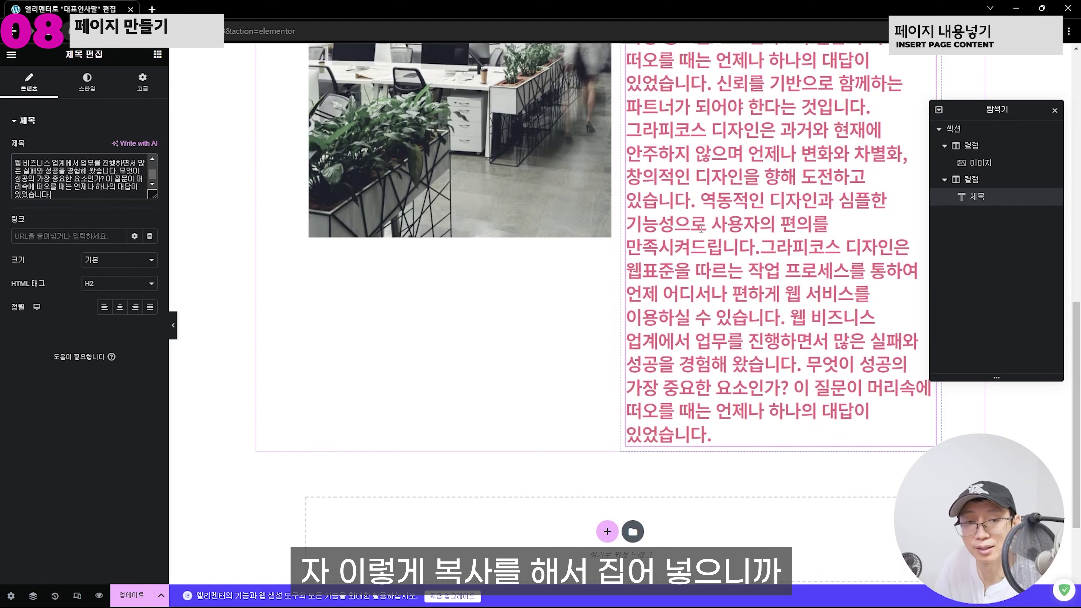
{"action": "scroll", "coordinate": [701, 228], "scroll_direction": "up", "scroll_amount": 9}
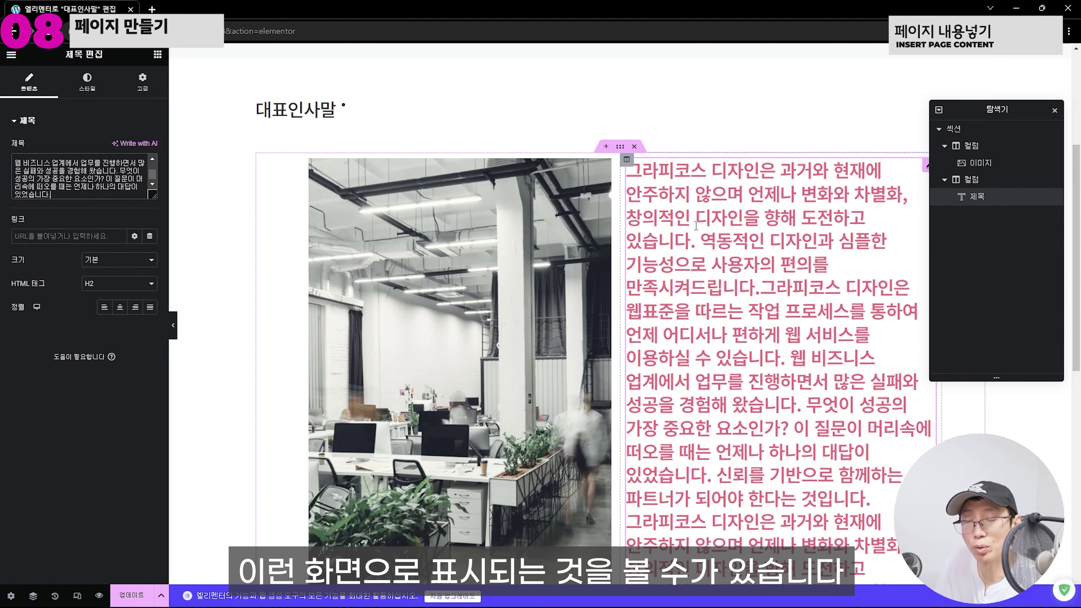
{"action": "scroll", "coordinate": [696, 226], "scroll_direction": "down", "scroll_amount": 6}
{"action": "scroll", "coordinate": [660, 236], "scroll_direction": "up", "scroll_amount": 7}
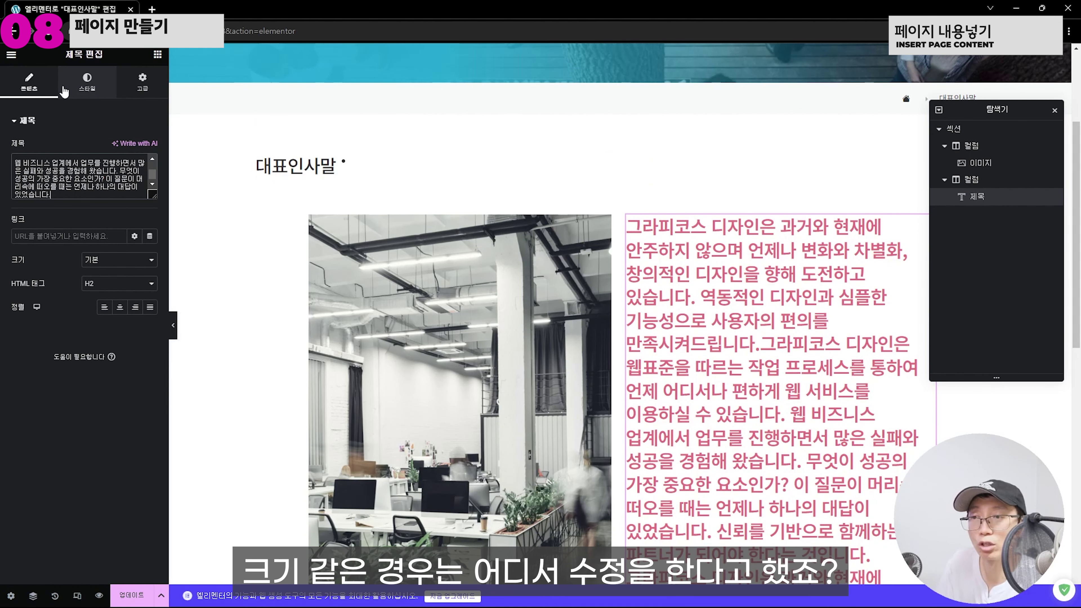
Set the heading's text color to #333333
{"action": "left_click", "coordinate": [85, 90]}
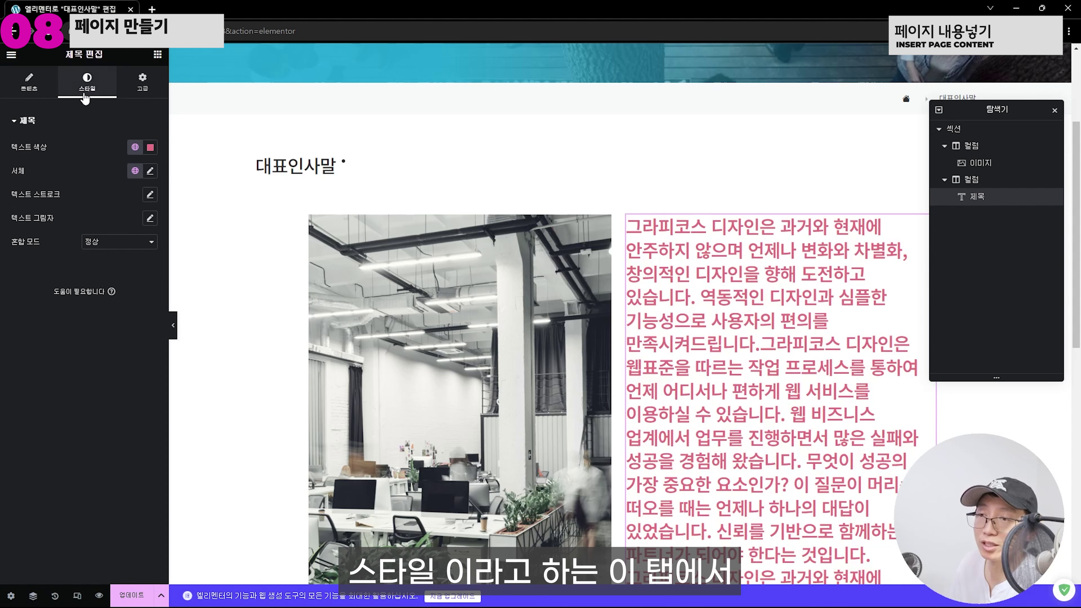
{"action": "left_click", "coordinate": [150, 147]}
{"action": "type", "text": "#333333"}
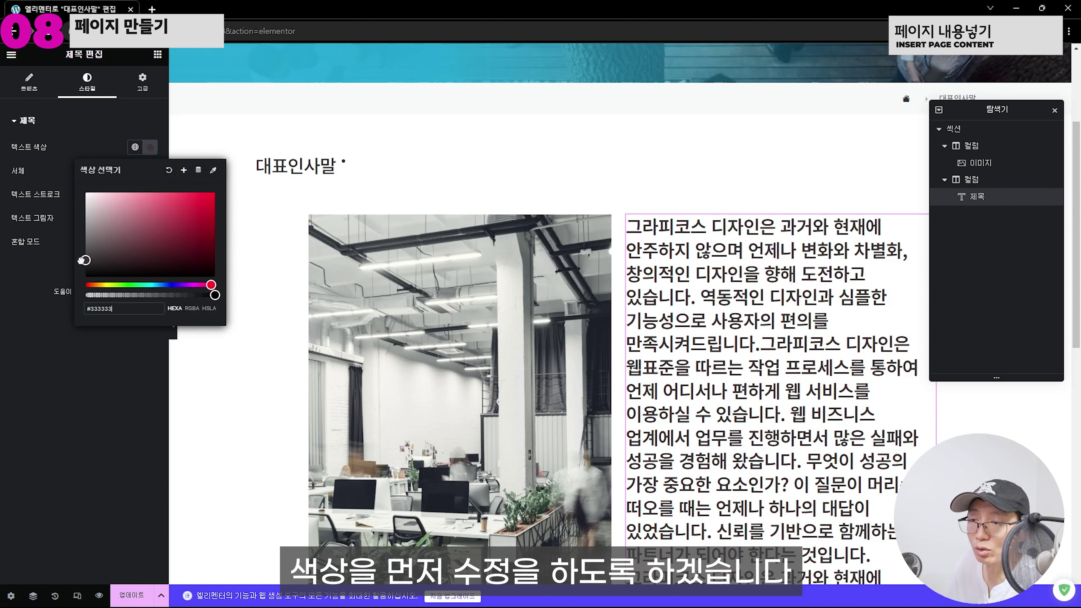
{"action": "left_click", "coordinate": [95, 362]}
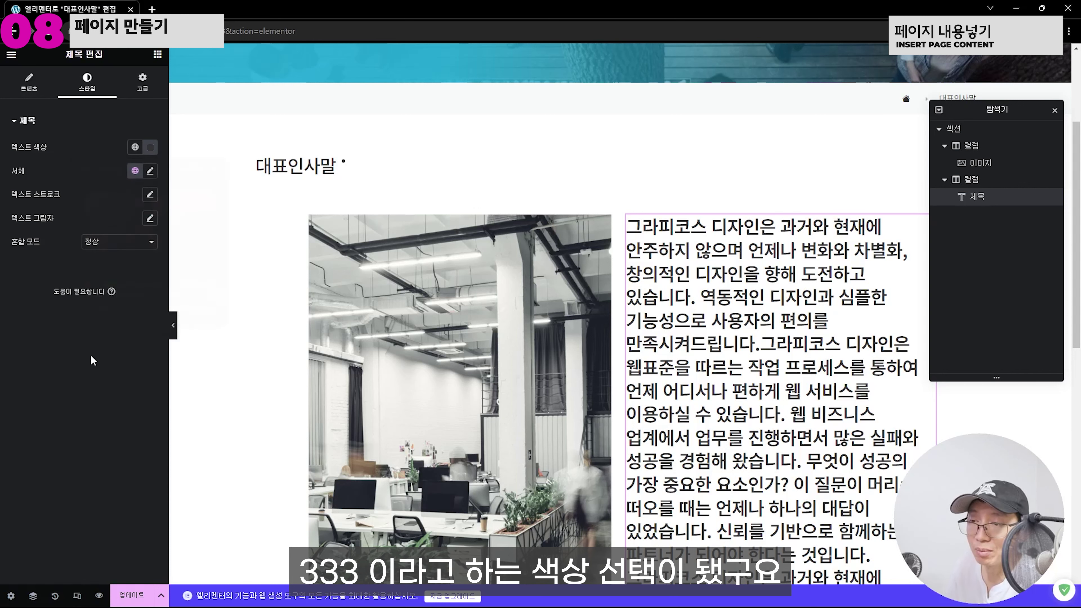
Set the heading's typography to a size of 18 px and a weight of 400 (정상)
{"action": "left_click", "coordinate": [150, 170]}
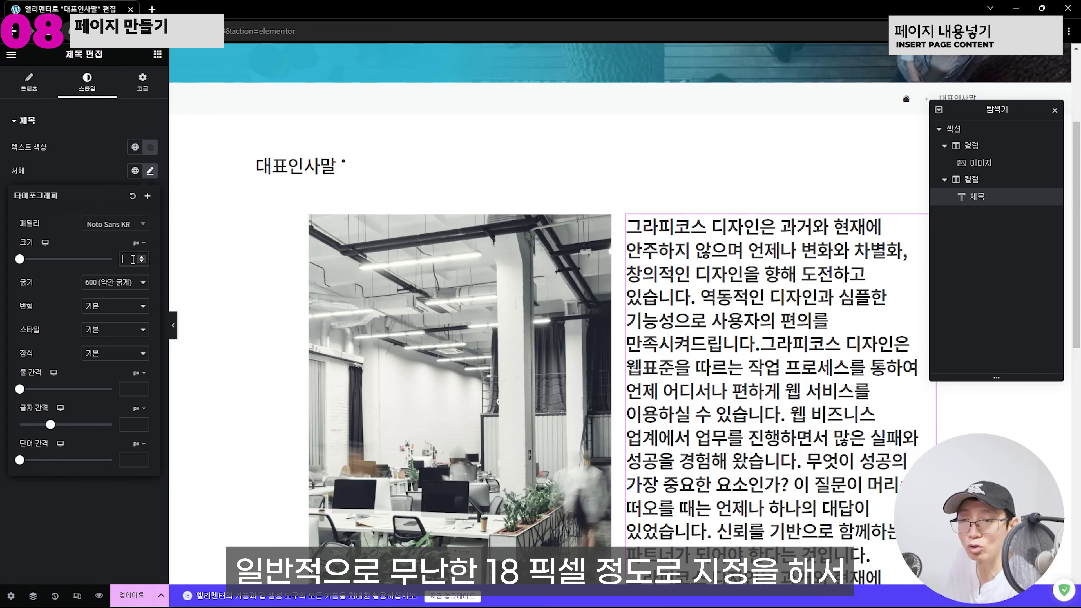
{"action": "type", "text": "18"}
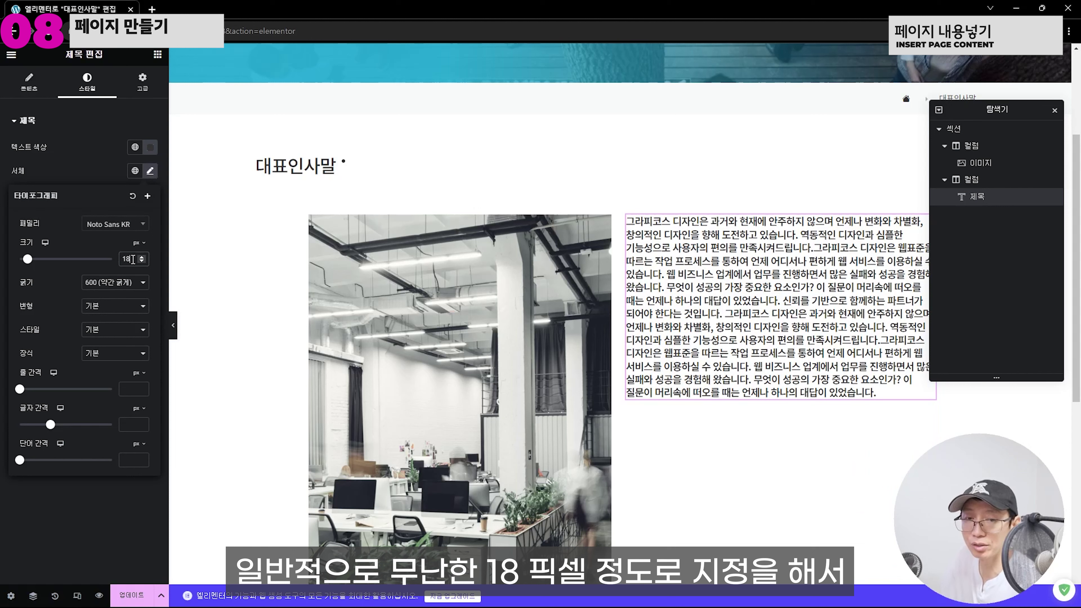
{"action": "left_click", "coordinate": [119, 283]}
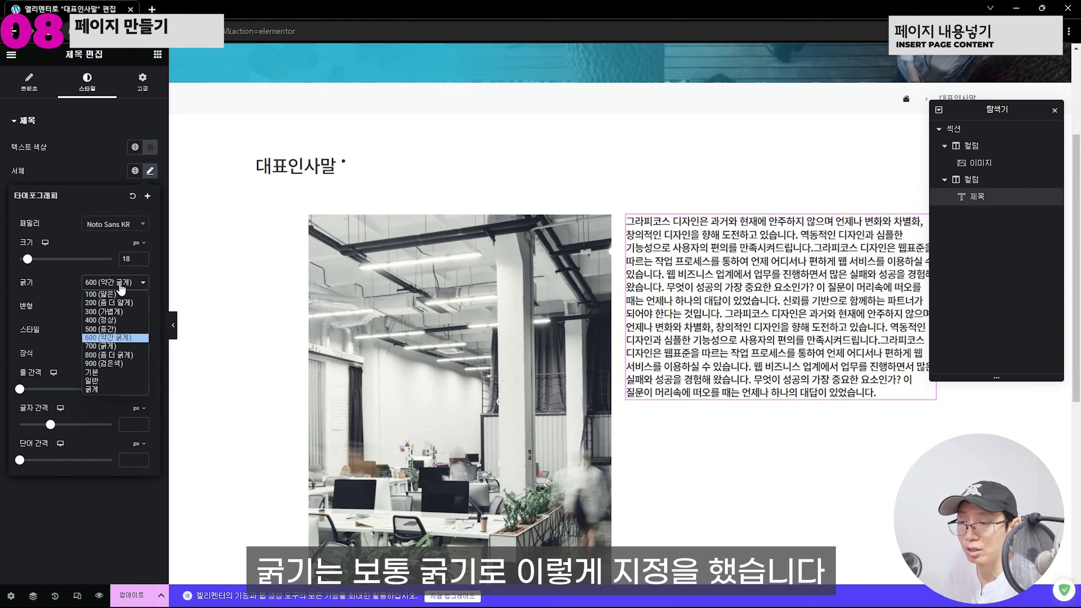
{"action": "left_click", "coordinate": [116, 320]}
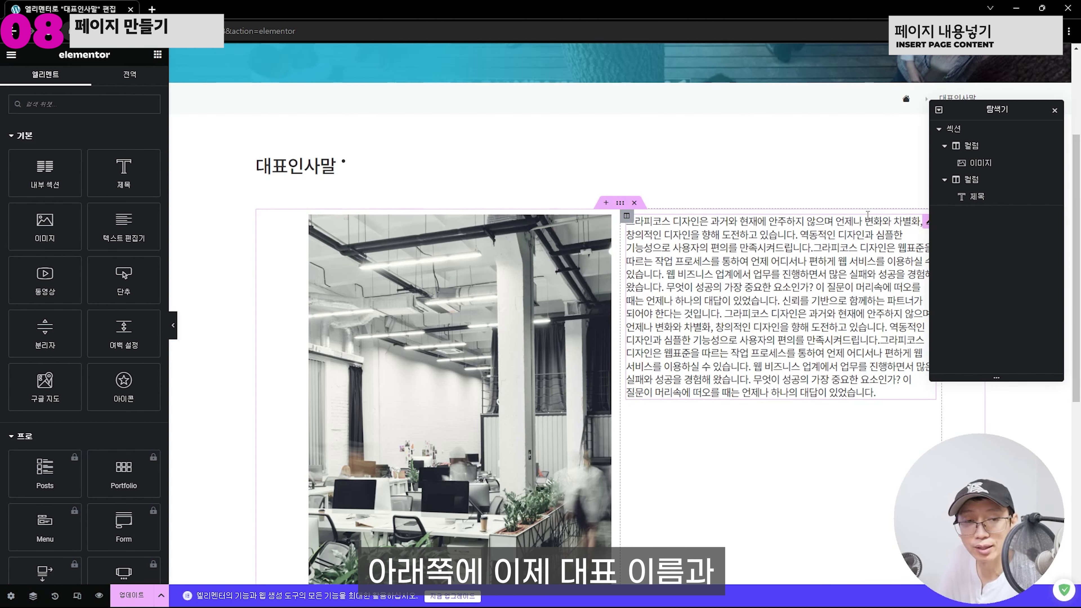
Check how the CEO title and signature image are arranged below the text on the sample page
{"action": "scroll", "coordinate": [867, 215], "scroll_direction": "down", "scroll_amount": 6}
{"action": "scroll", "coordinate": [840, 193], "scroll_direction": "up", "scroll_amount": 5}
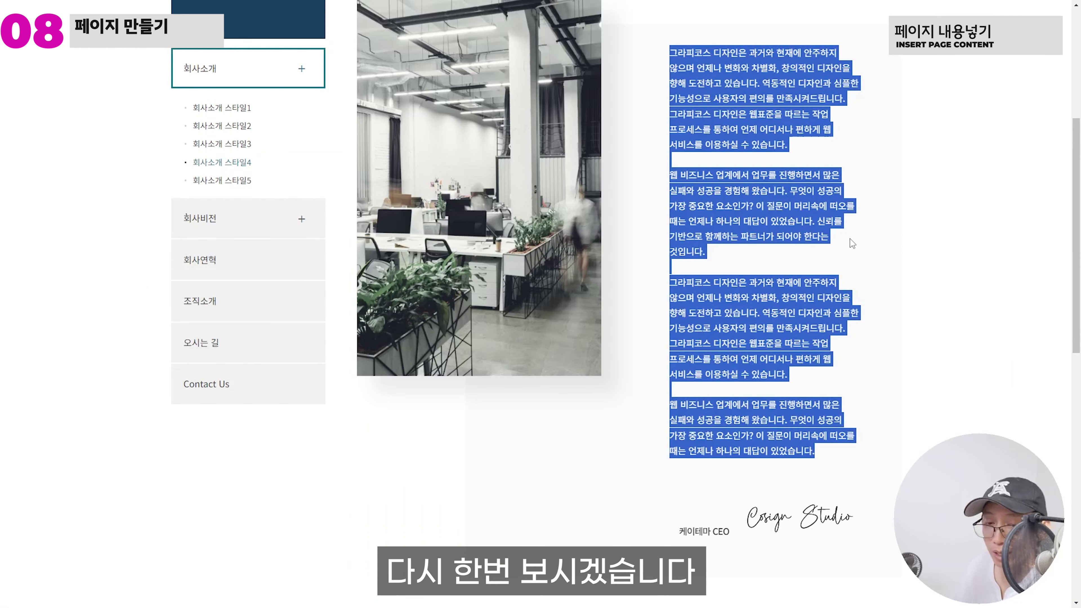
{"action": "left_click", "coordinate": [868, 260]}
{"action": "scroll", "coordinate": [806, 334], "scroll_direction": "down", "scroll_amount": 2}
{"action": "scroll", "coordinate": [806, 334], "scroll_direction": "down", "scroll_amount": 1}
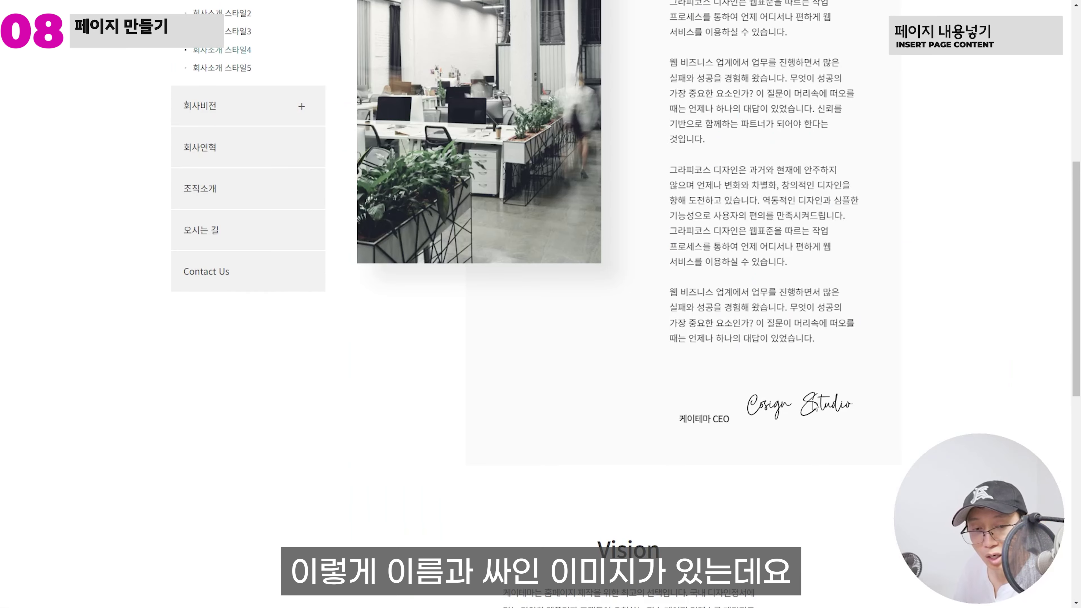
{"action": "scroll", "coordinate": [811, 399], "scroll_direction": "up", "scroll_amount": 4}
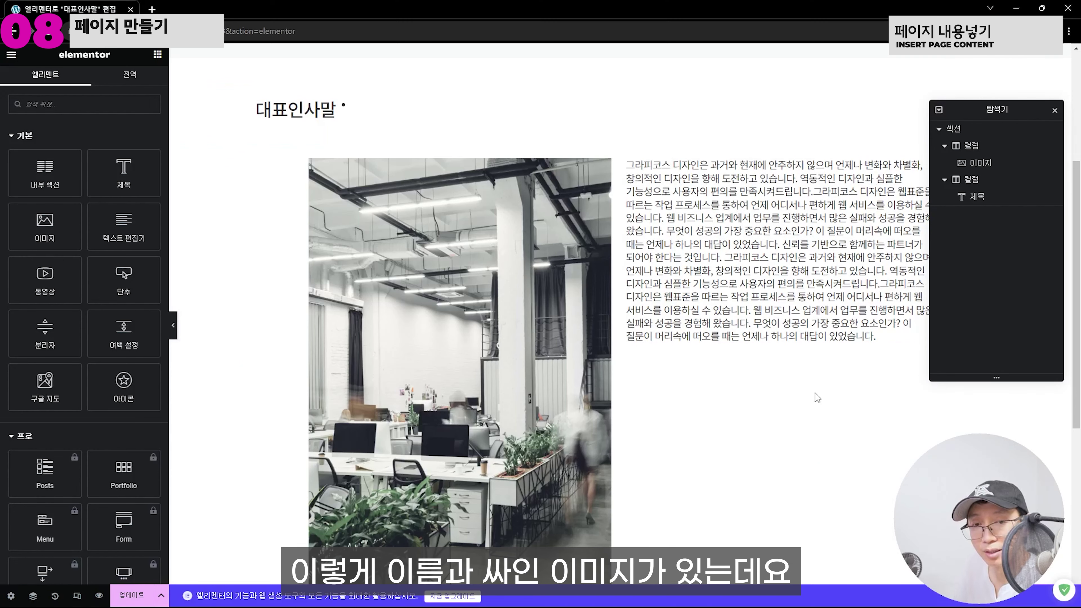
Copy the right column's heading widget and paste it below the original in the same column
{"action": "left_click", "coordinate": [755, 257]}
{"action": "right_click", "coordinate": [856, 167]}
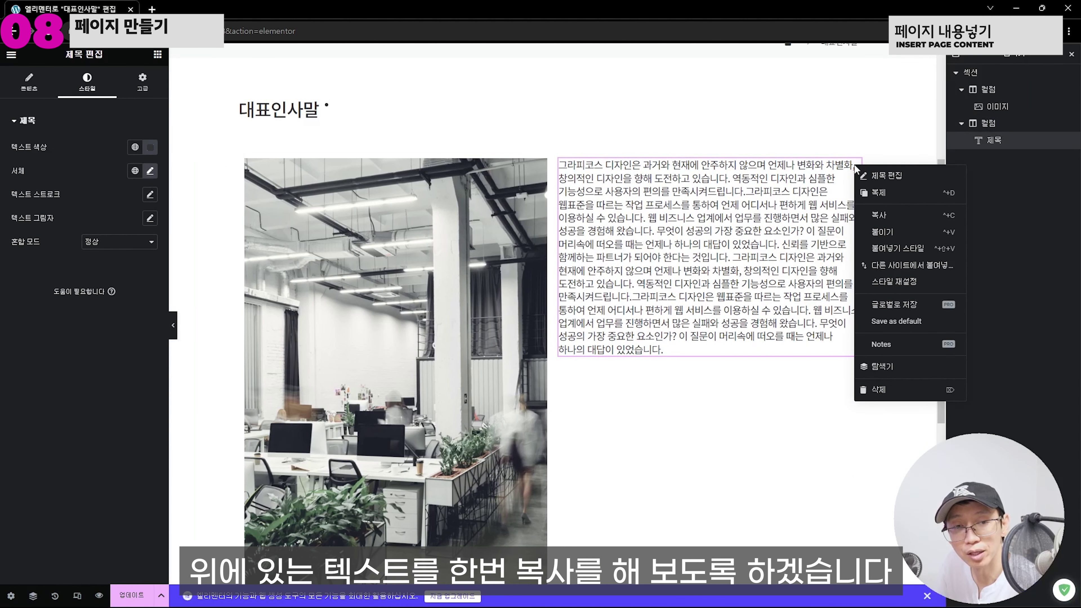
{"action": "left_click", "coordinate": [896, 216]}
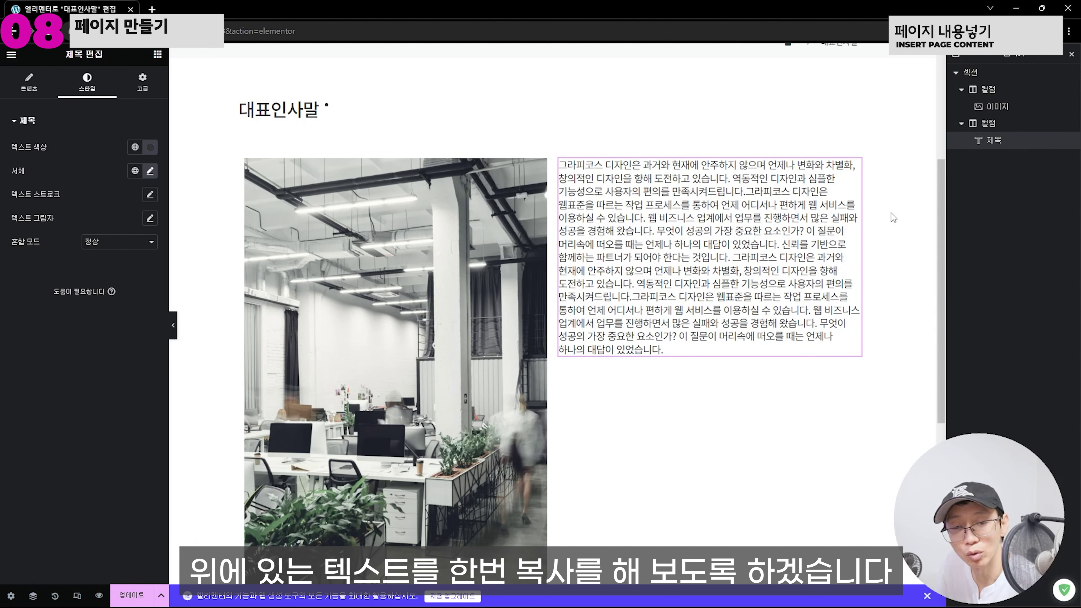
{"action": "right_click", "coordinate": [770, 365]}
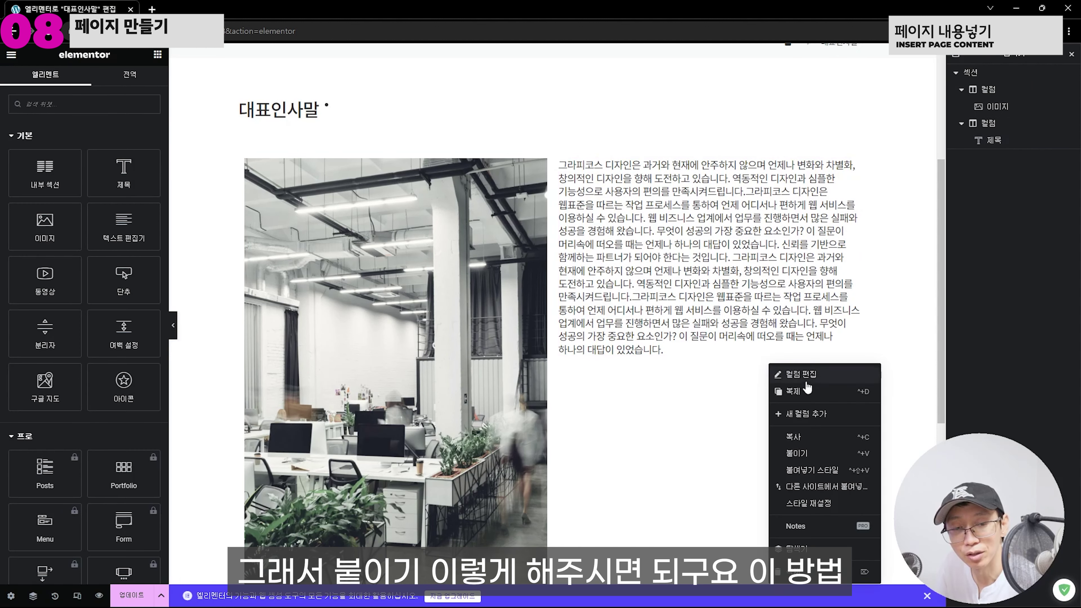
{"action": "left_click", "coordinate": [796, 455]}
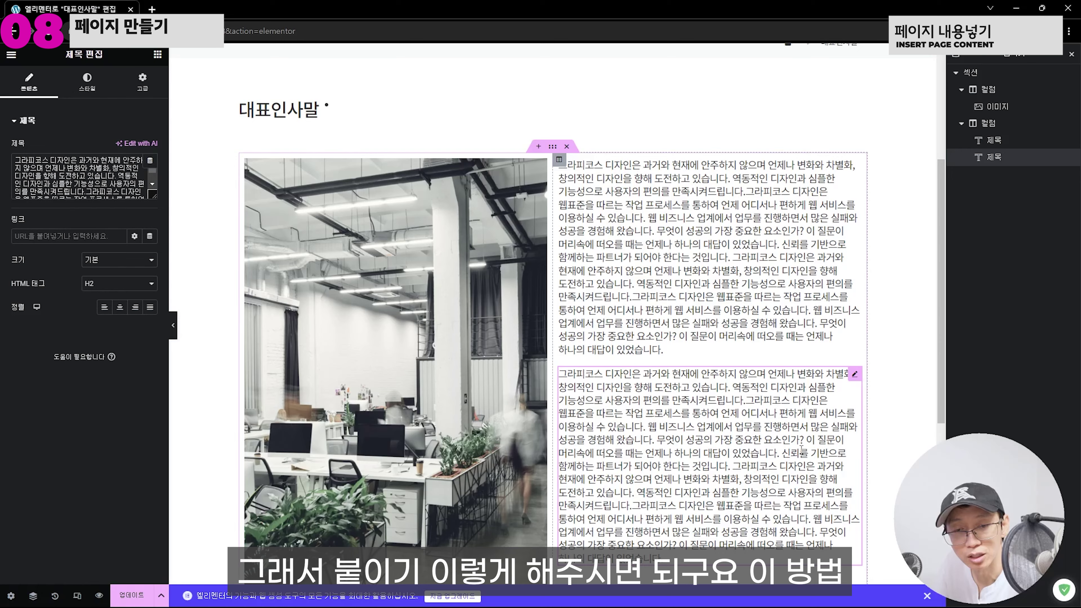
{"action": "scroll", "coordinate": [805, 447], "scroll_direction": "down", "scroll_amount": 3}
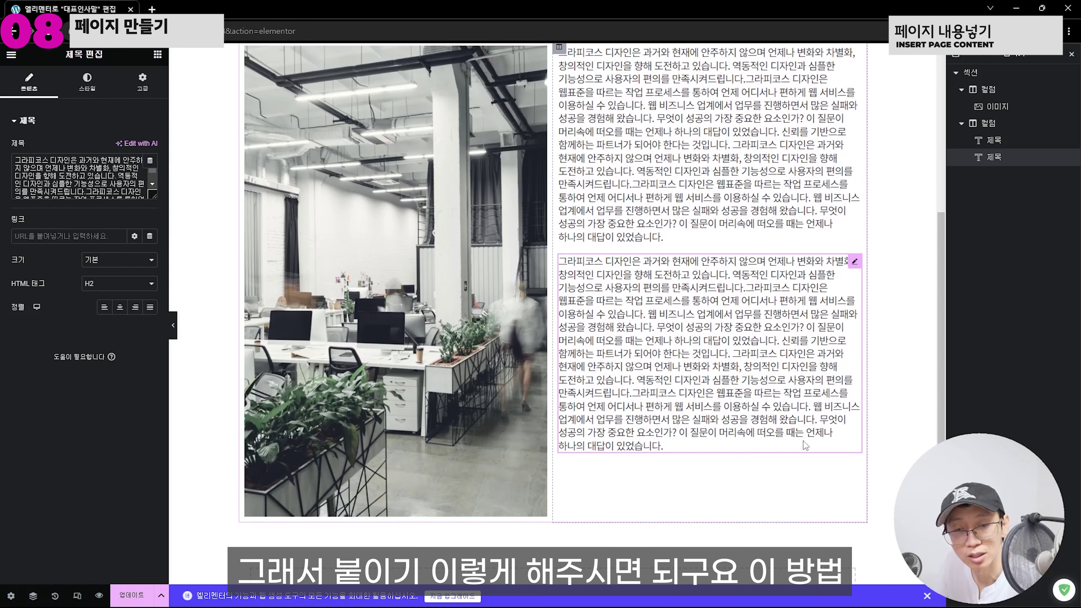
Duplicate the second greeting heading in the text column and delete the extra copy
{"action": "right_click", "coordinate": [852, 267]}
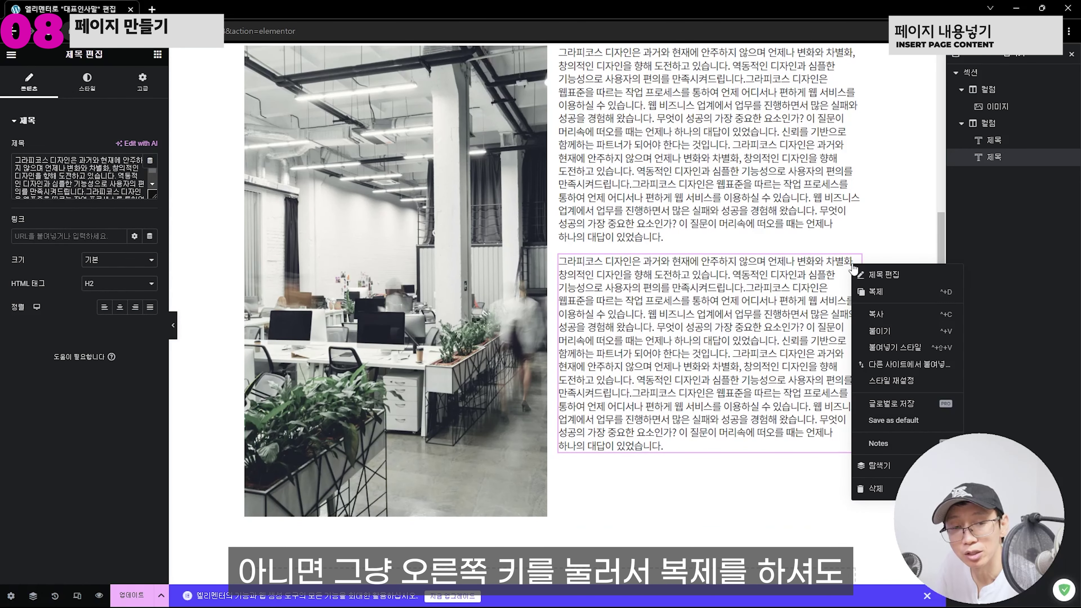
{"action": "left_click", "coordinate": [877, 289]}
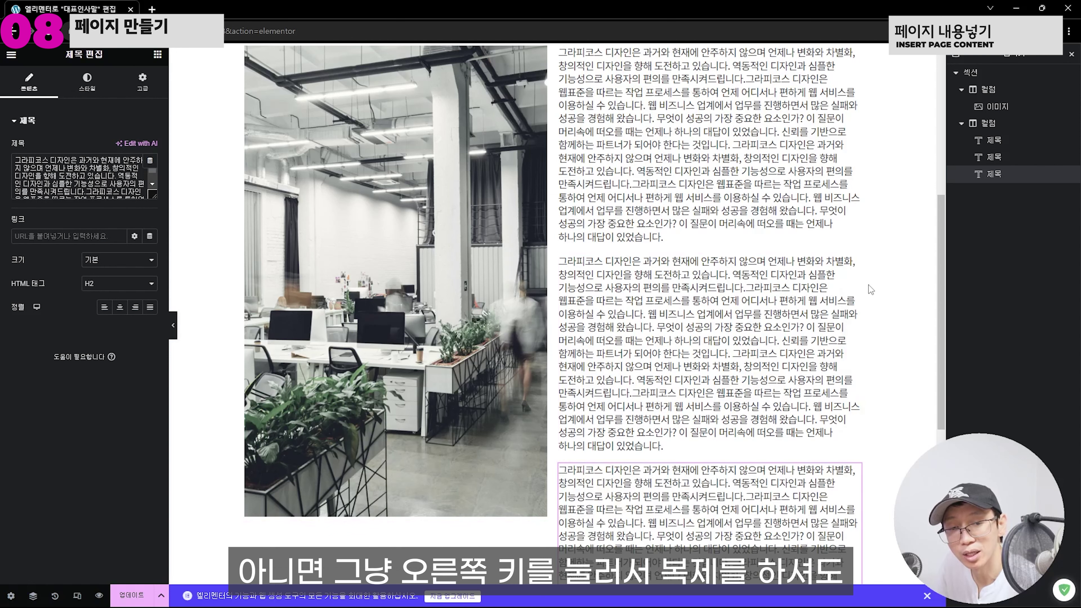
{"action": "left_click", "coordinate": [855, 262]}
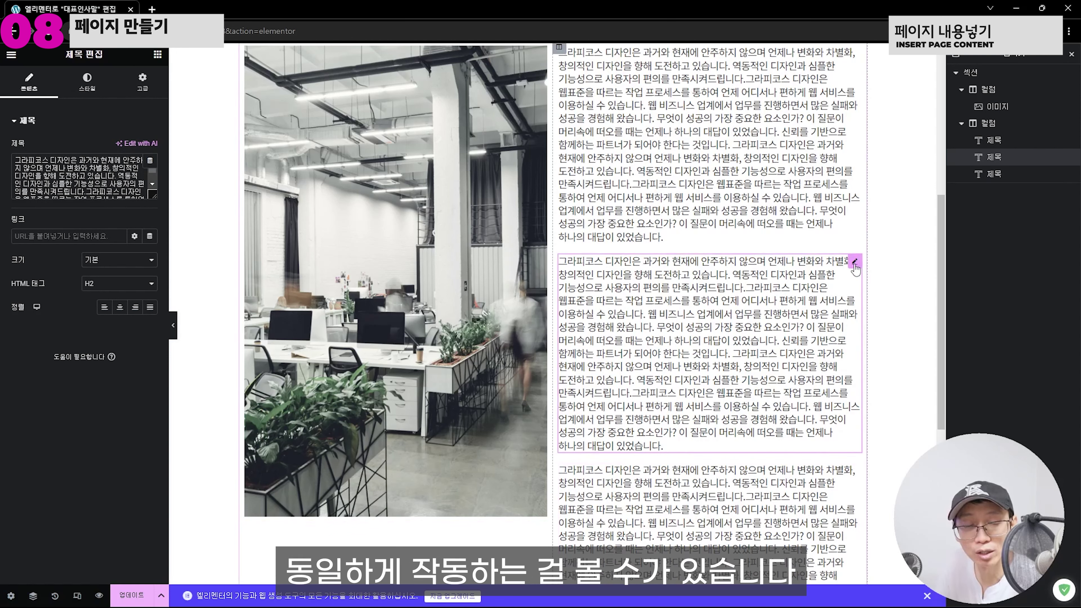
{"action": "key", "text": "Delete"}
Replace the text of the second heading, below the greeting text, with CEO
{"action": "left_click_drag", "start_coordinate": [783, 409], "coordinate": [664, 519]}
{"action": "triple_click", "coordinate": [99, 183]}
{"action": "type", "text": "CEO"}
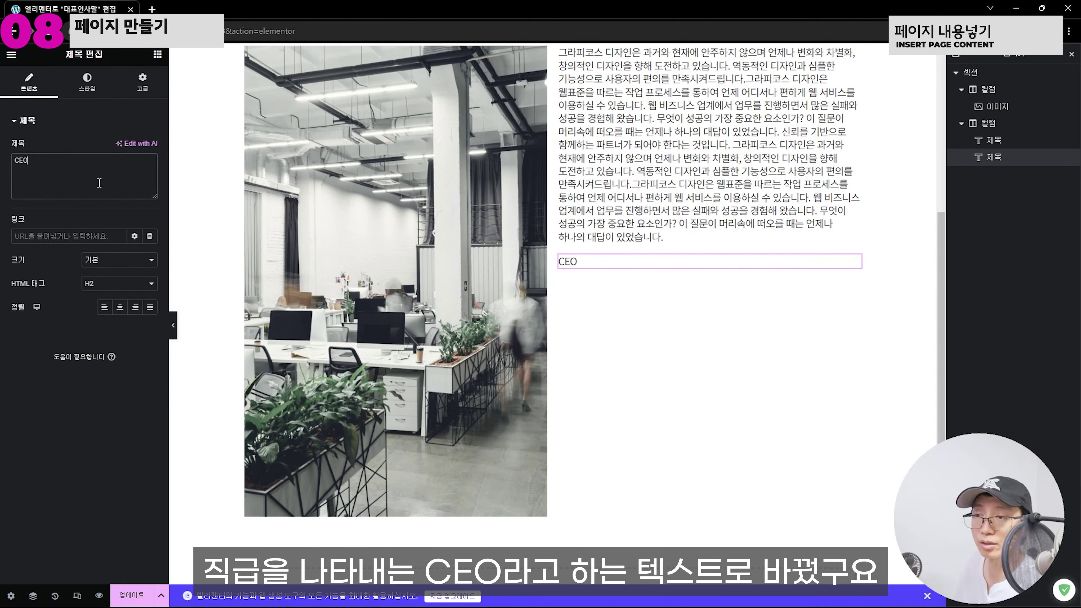
Duplicate the CEO heading and replace the copy's text with the CEO's name
{"action": "right_click", "coordinate": [574, 261]}
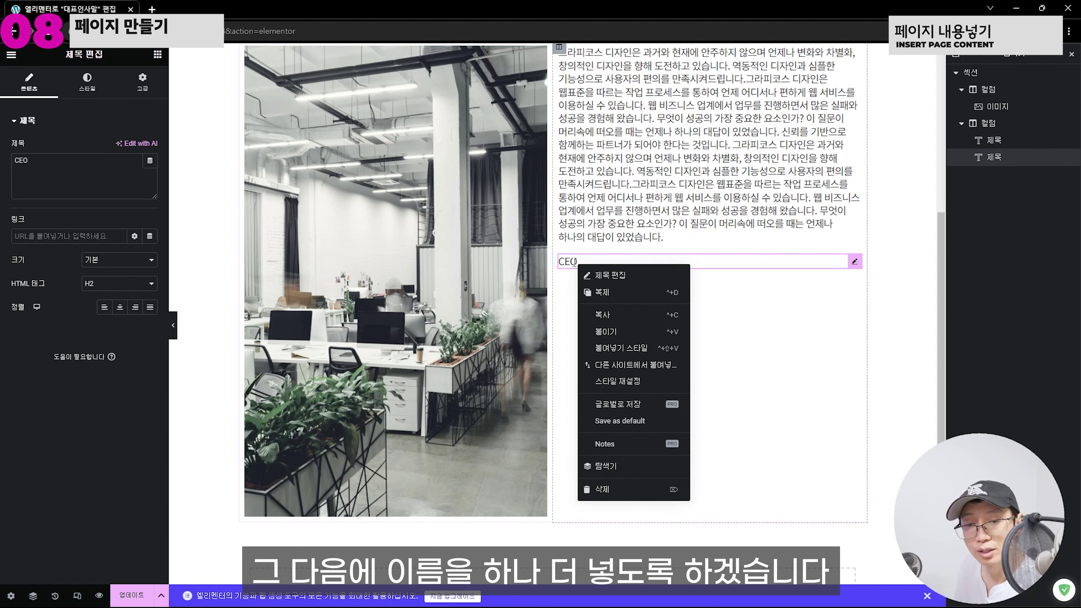
{"action": "left_click", "coordinate": [637, 301]}
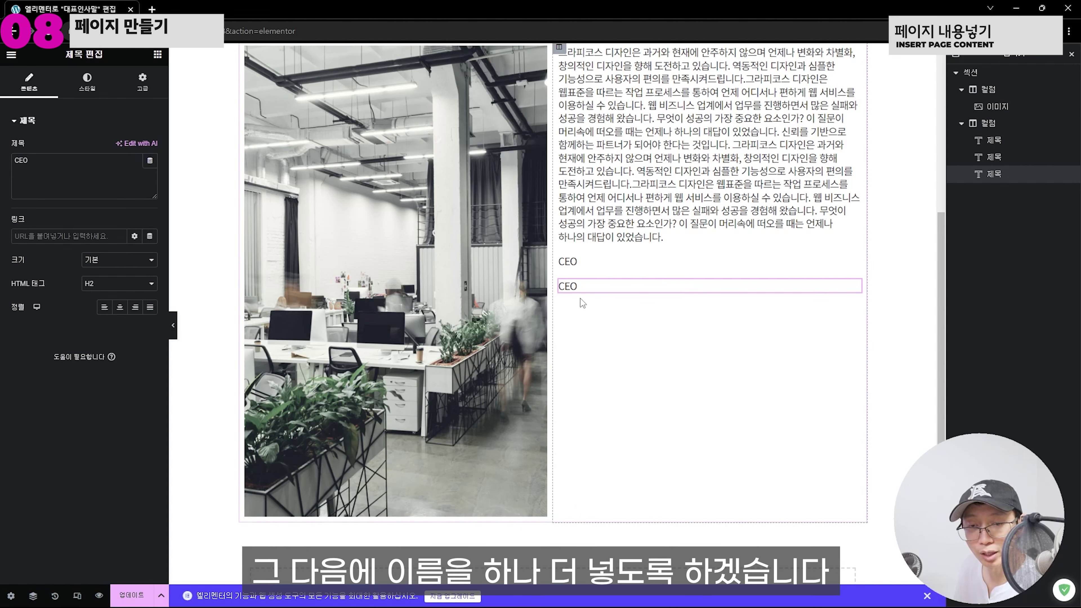
{"action": "triple_click", "coordinate": [103, 175]}
{"action": "type", "text": "케이테마"}
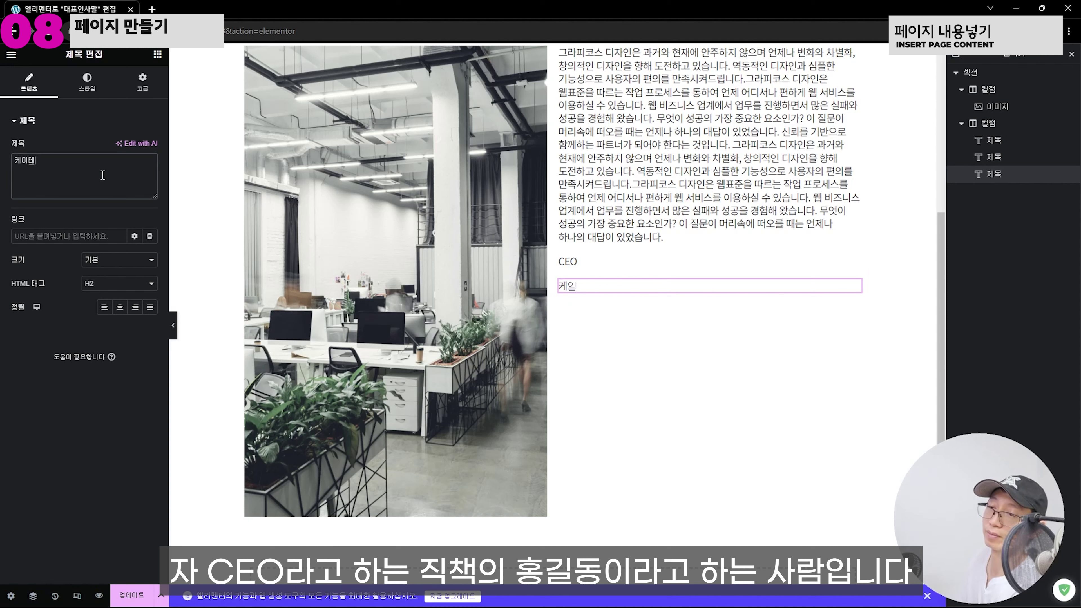
{"action": "key", "text": "ctrl+a"}
{"action": "type", "text": "홍길동"}
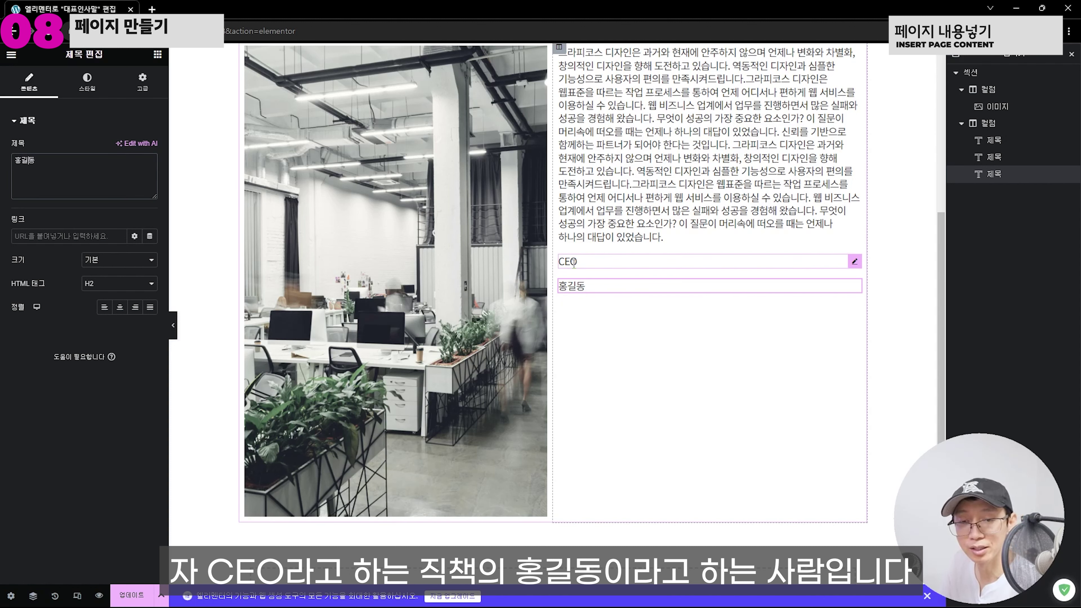
Set the font size of the CEO name heading to 24 px
{"action": "left_click", "coordinate": [578, 286]}
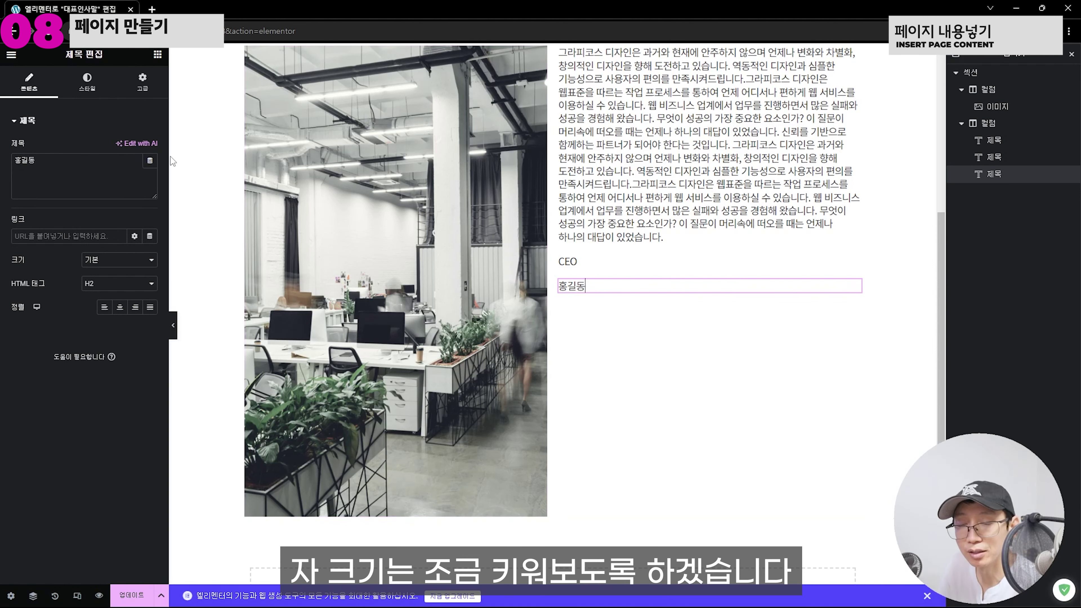
{"action": "left_click", "coordinate": [87, 82]}
{"action": "left_click", "coordinate": [151, 171]}
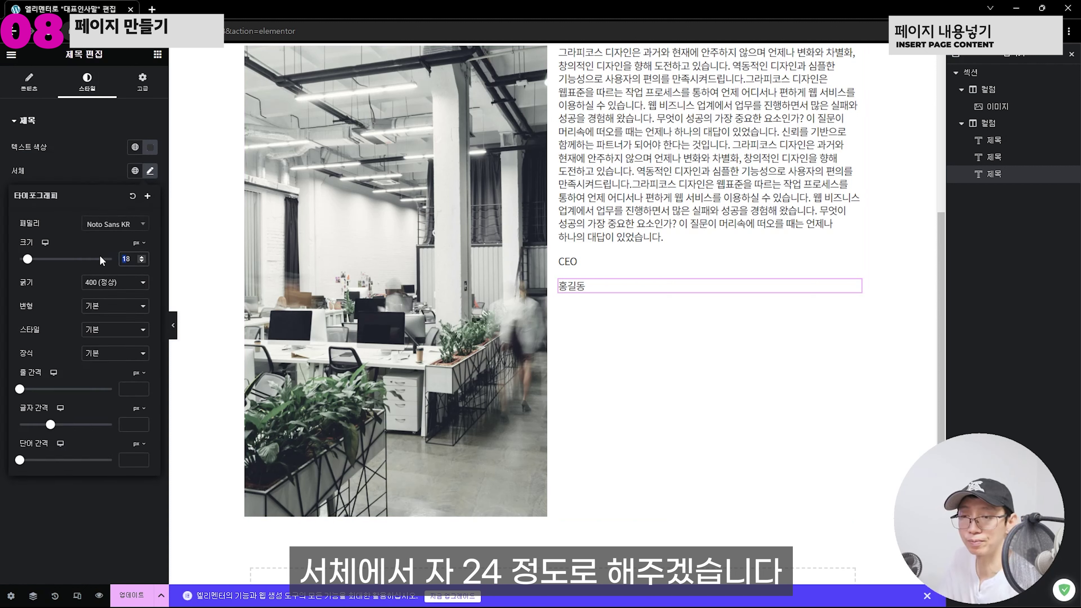
{"action": "key", "text": "BackSpace"}
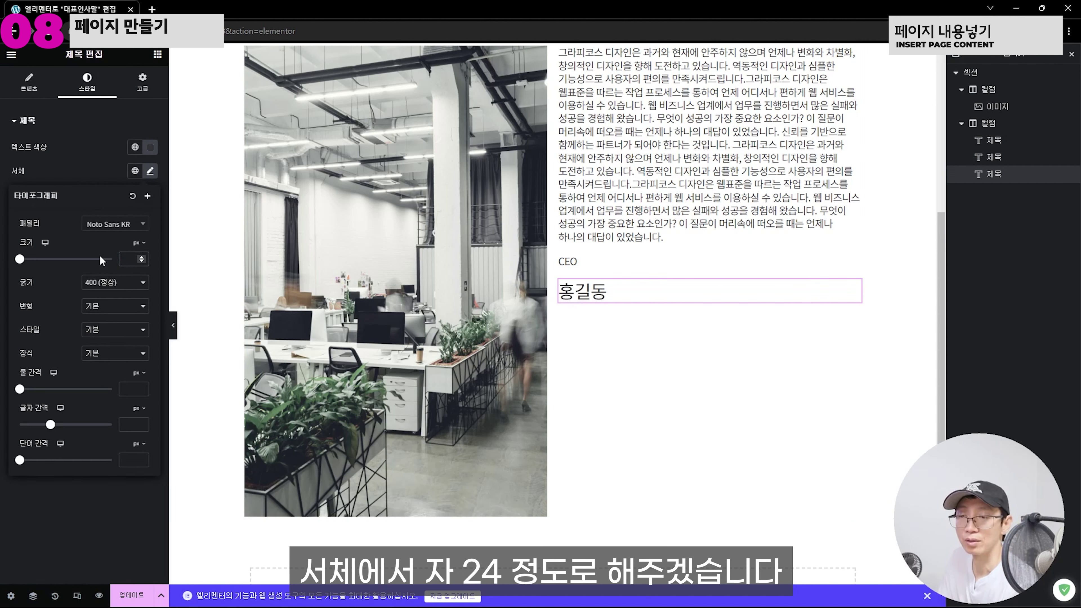
{"action": "type", "text": "24"}
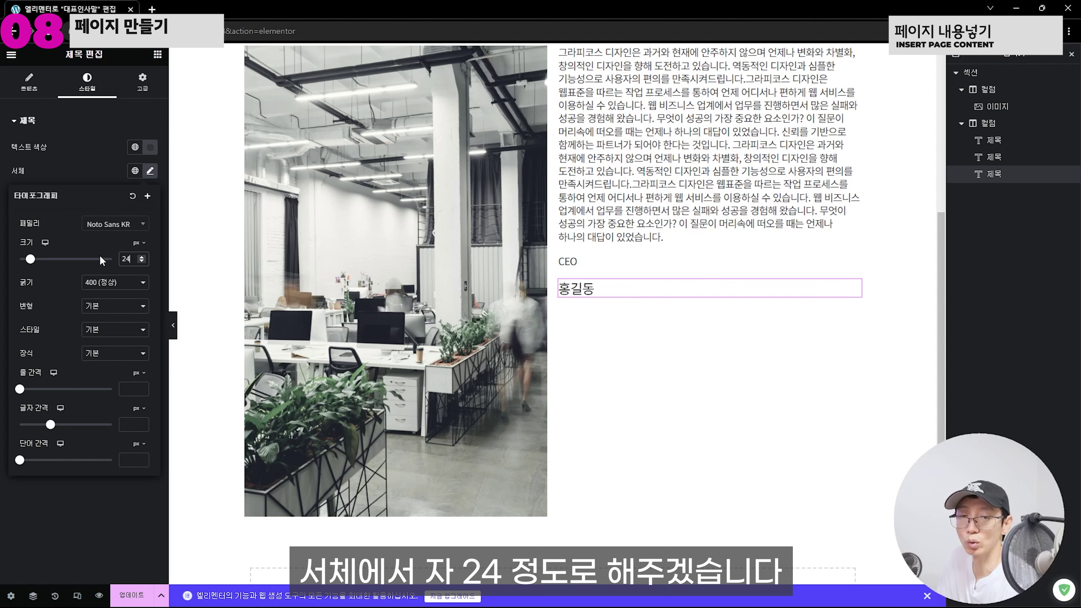
{"action": "left_click", "coordinate": [667, 399]}
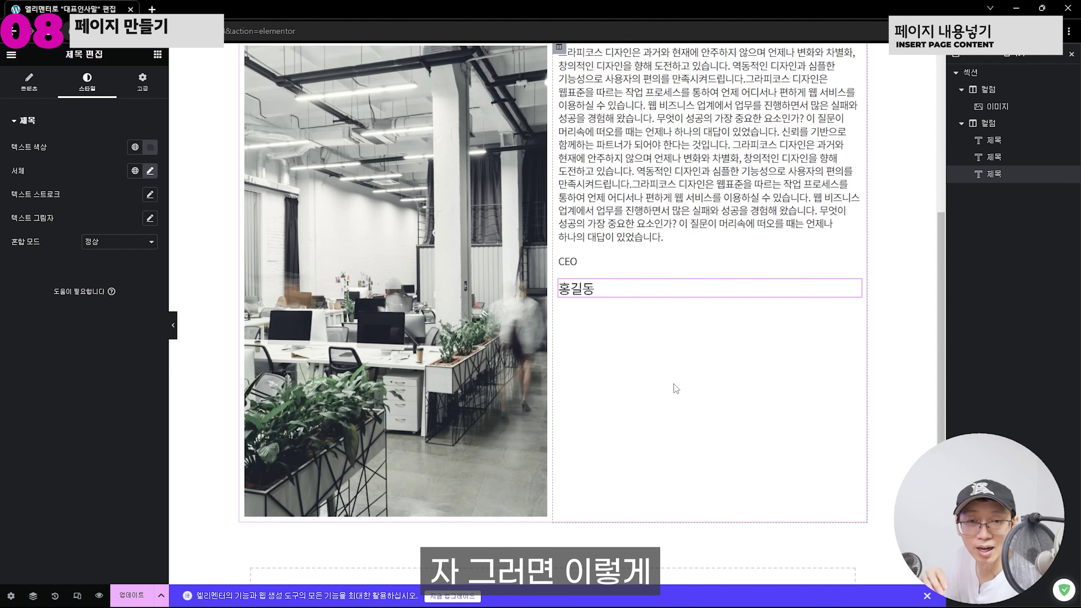
Look over the image, greeting text, CEO title and name on the 대표인사말 page and update the page
{"action": "scroll", "coordinate": [675, 369], "scroll_direction": "up", "scroll_amount": 2}
{"action": "scroll", "coordinate": [596, 328], "scroll_direction": "down", "scroll_amount": 1}
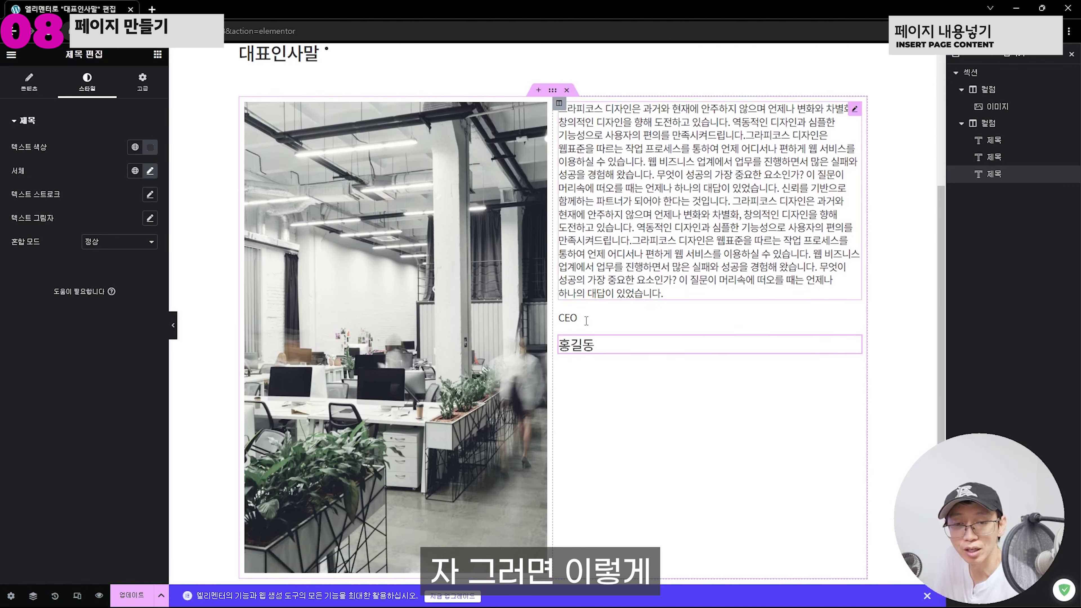
{"action": "scroll", "coordinate": [587, 320], "scroll_direction": "up", "scroll_amount": 1}
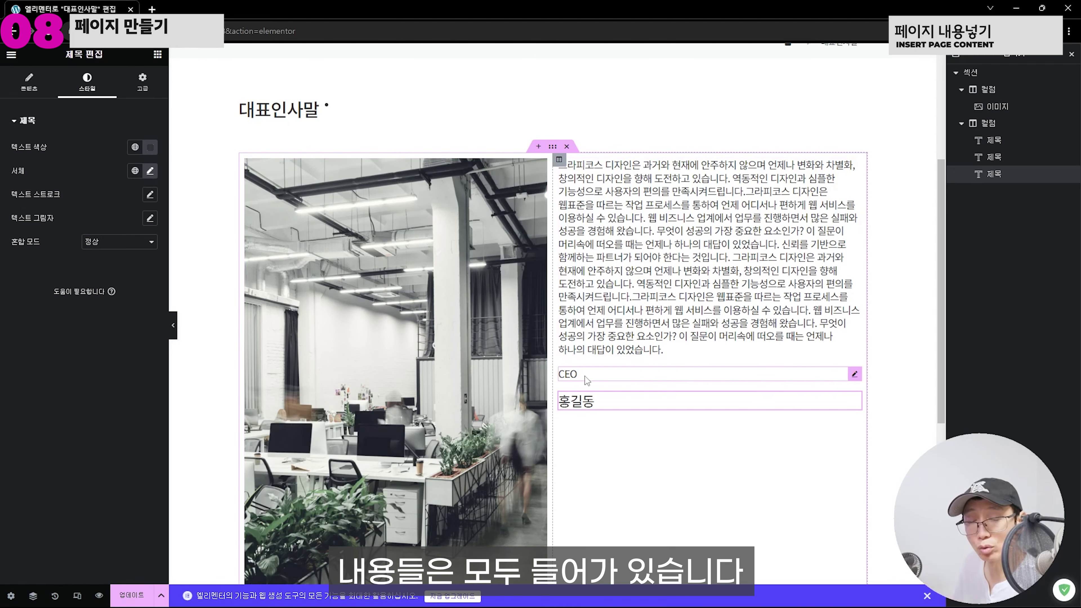
{"action": "scroll", "coordinate": [577, 370], "scroll_direction": "down", "scroll_amount": 3}
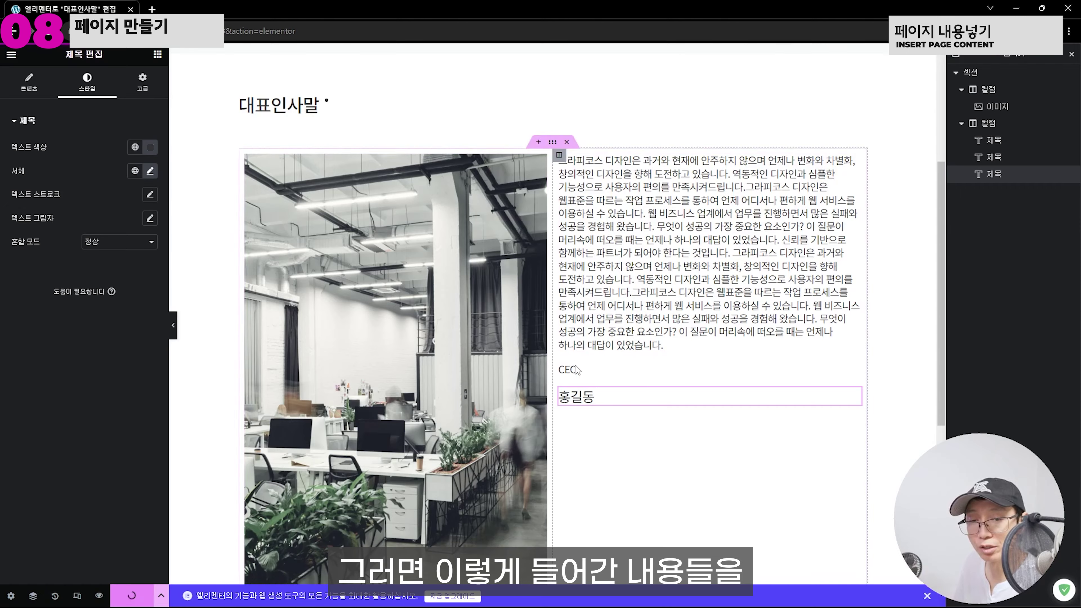
{"action": "scroll", "coordinate": [575, 364], "scroll_direction": "up", "scroll_amount": 3}
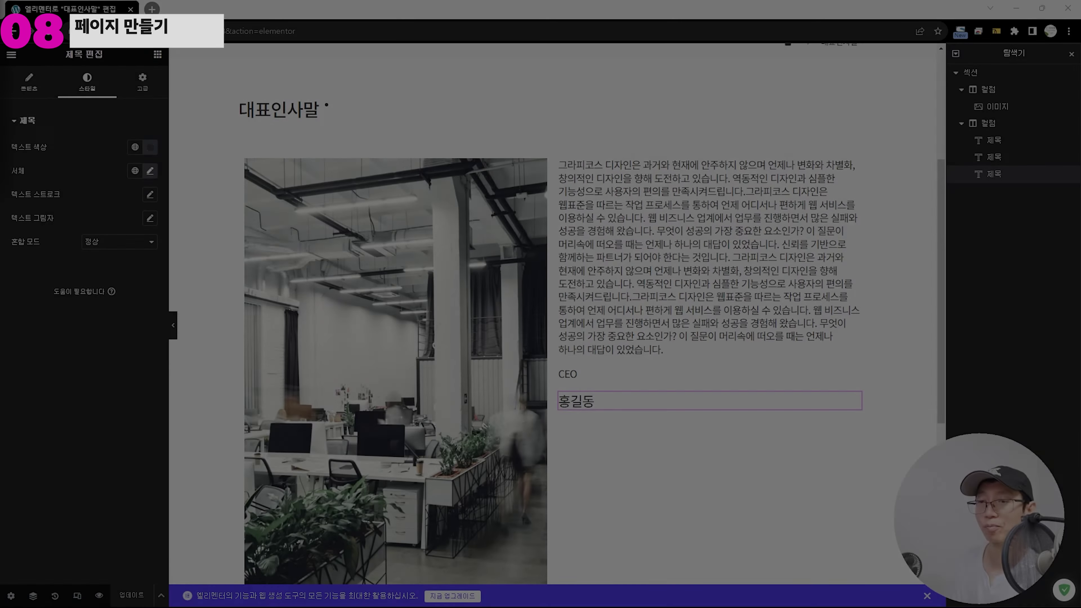
Examine the 회사소개 스타일4 sample page for how the image, text background, spacing and signature are styled
{"action": "scroll", "coordinate": [475, 200], "scroll_direction": "down", "scroll_amount": 1}
{"action": "scroll", "coordinate": [488, 206], "scroll_direction": "up", "scroll_amount": 1}
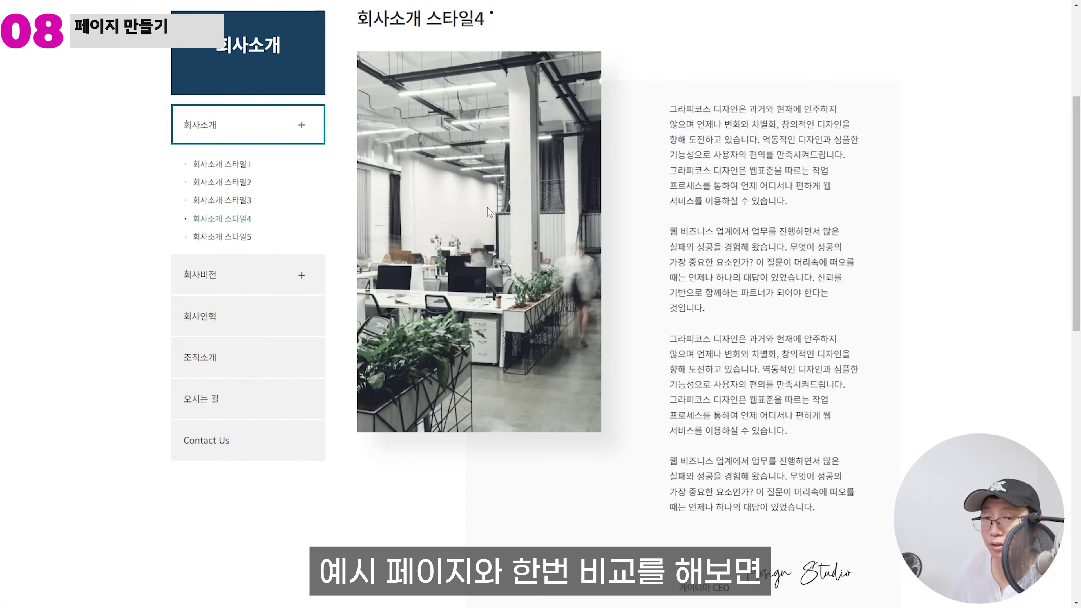
{"action": "scroll", "coordinate": [708, 262], "scroll_direction": "up", "scroll_amount": 4}
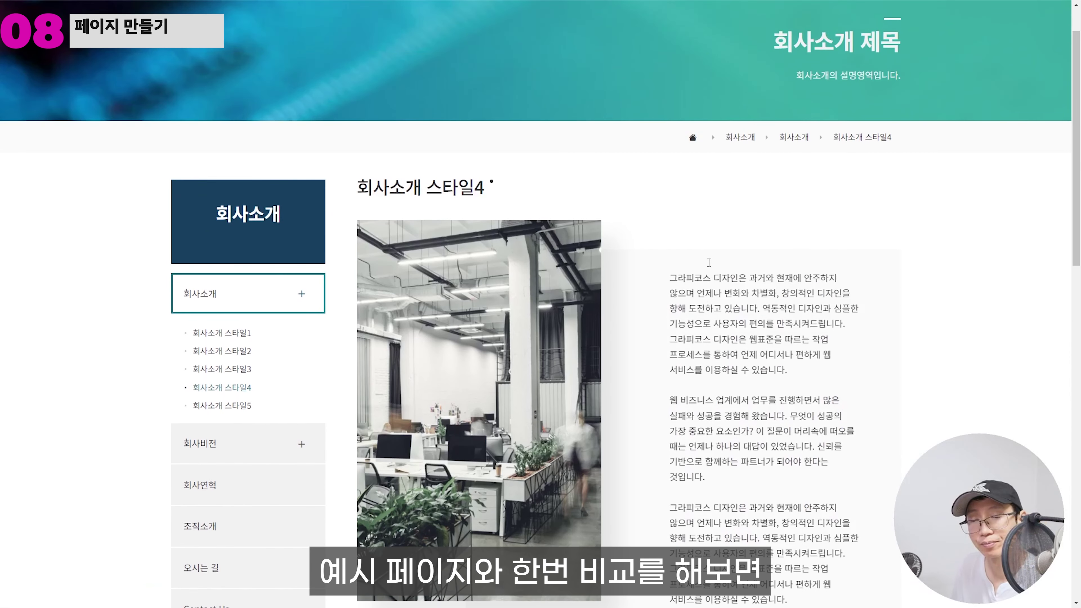
{"action": "scroll", "coordinate": [708, 262], "scroll_direction": "down", "scroll_amount": 3}
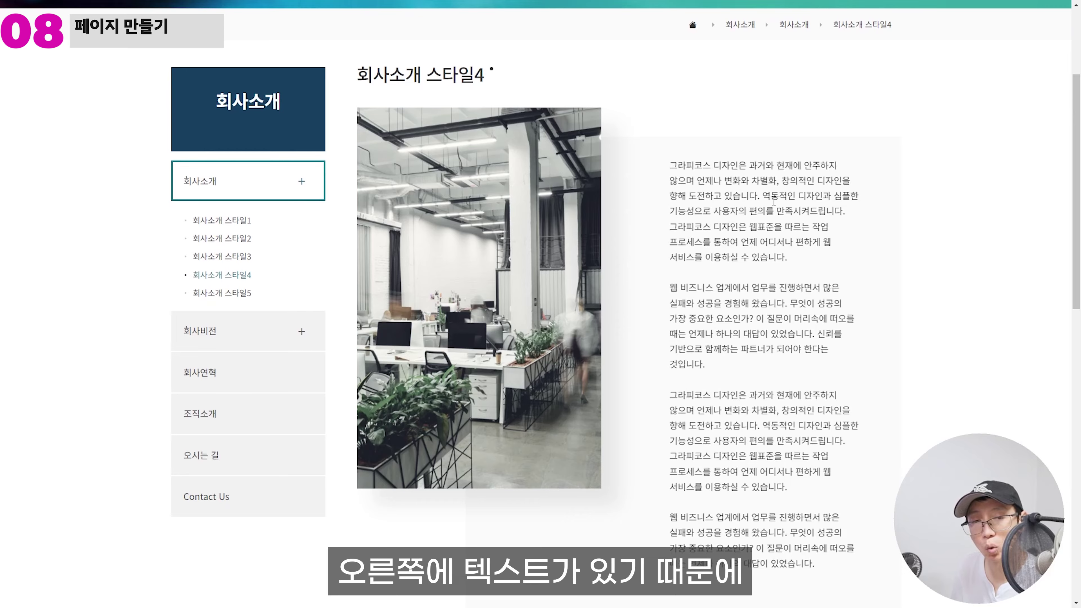
{"action": "scroll", "coordinate": [748, 262], "scroll_direction": "down", "scroll_amount": 4}
{"action": "scroll", "coordinate": [747, 262], "scroll_direction": "up", "scroll_amount": 4}
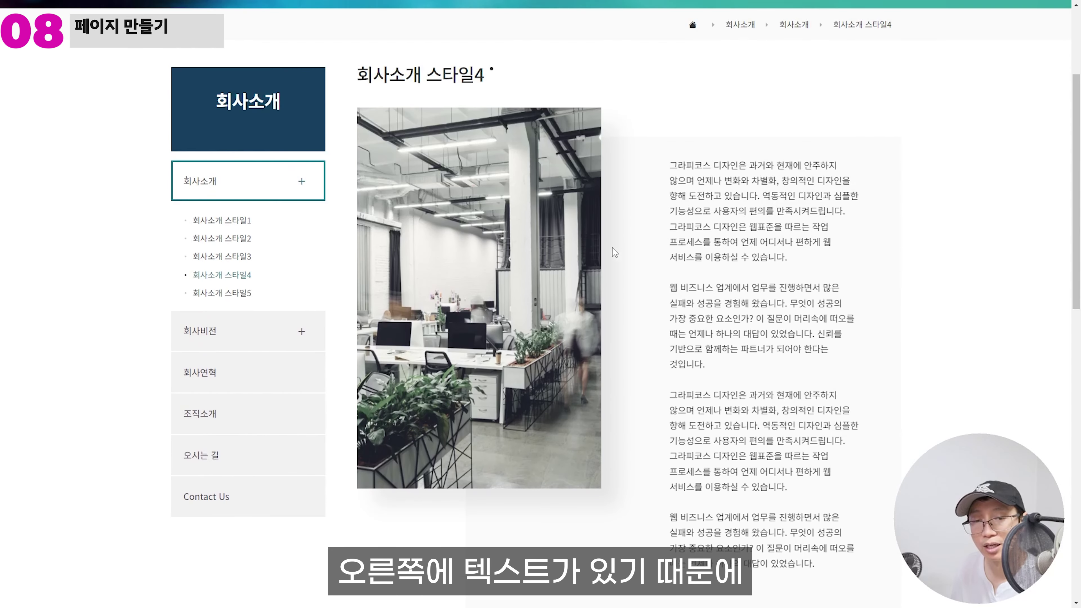
{"action": "scroll", "coordinate": [641, 239], "scroll_direction": "down", "scroll_amount": 1}
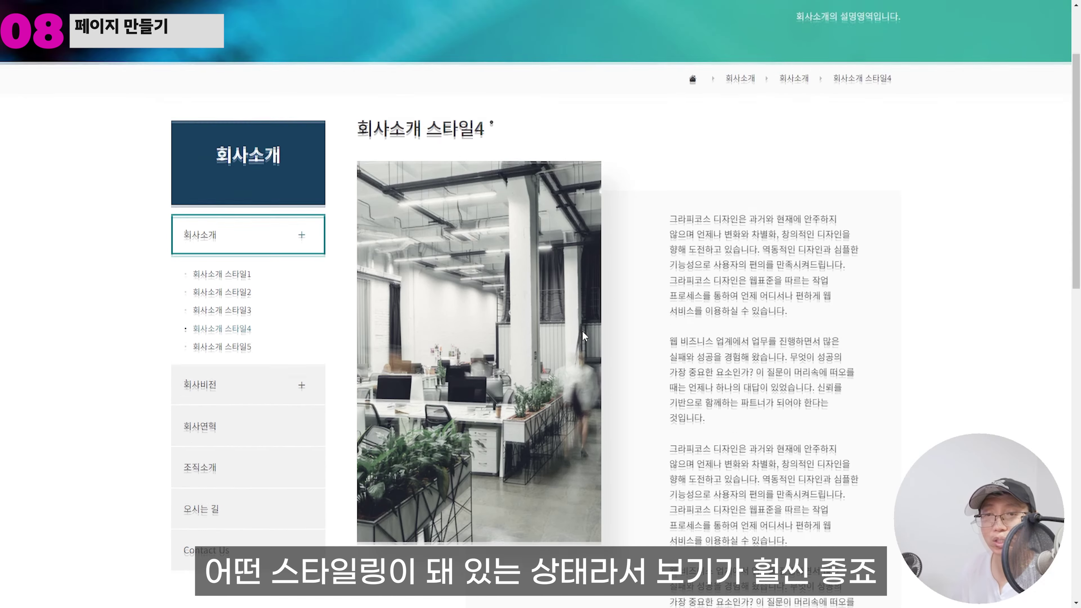
{"action": "scroll", "coordinate": [582, 331], "scroll_direction": "down", "scroll_amount": 4}
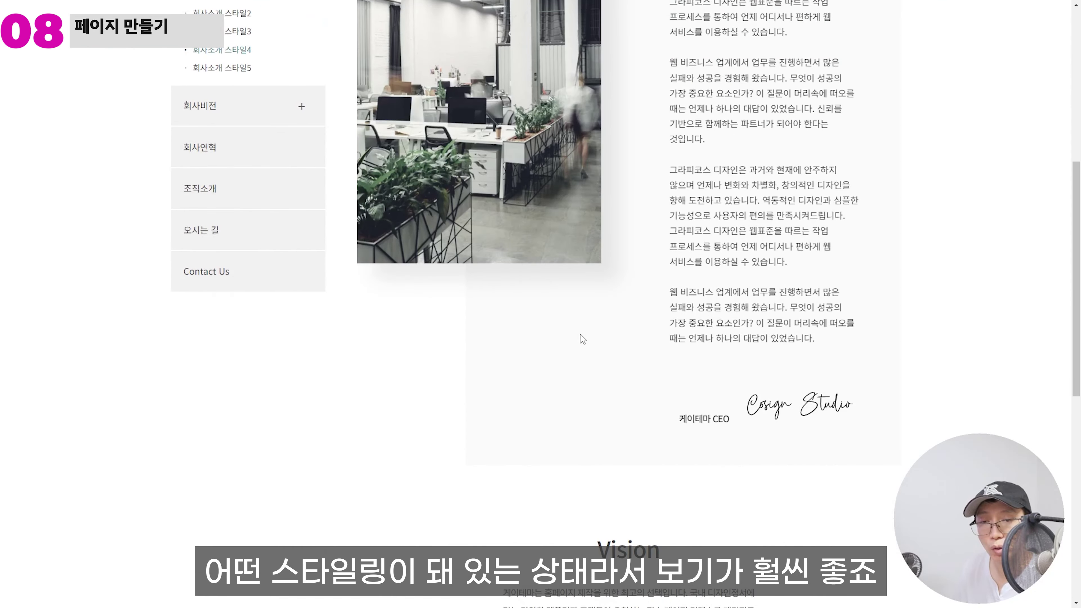
{"action": "scroll", "coordinate": [583, 339], "scroll_direction": "up", "scroll_amount": 5}
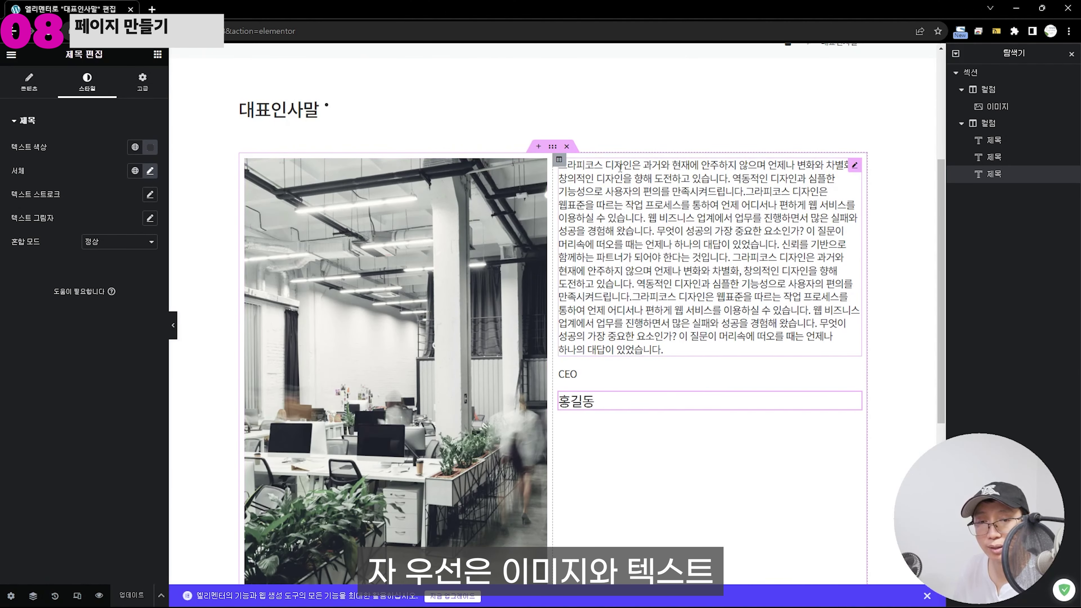
Inspect the image column's layout settings and return to those of the section holding both columns
{"action": "left_click", "coordinate": [552, 147]}
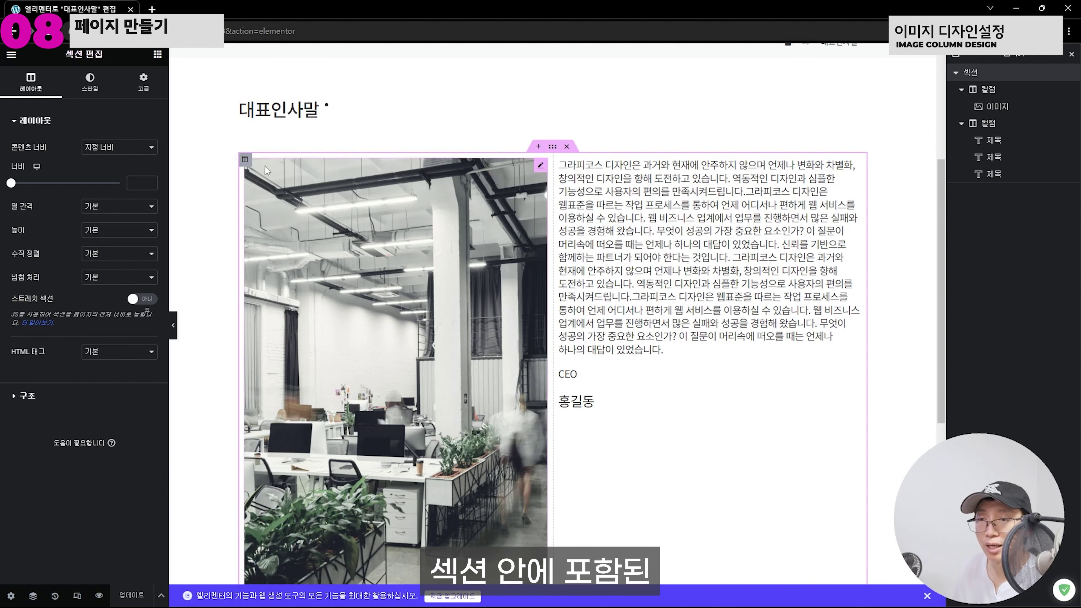
{"action": "left_click", "coordinate": [246, 162]}
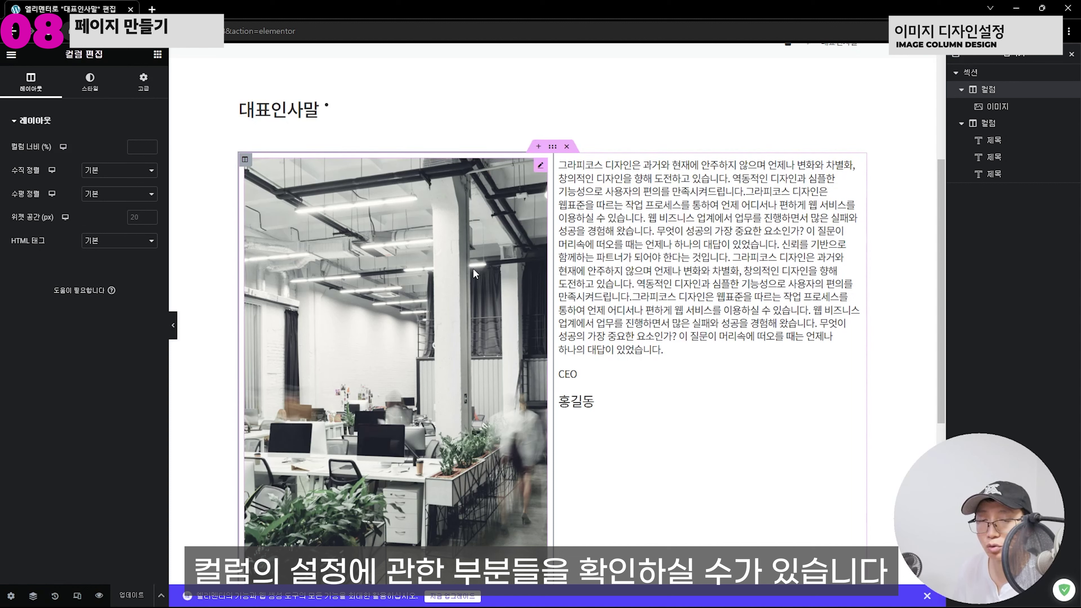
{"action": "left_click", "coordinate": [552, 147]}
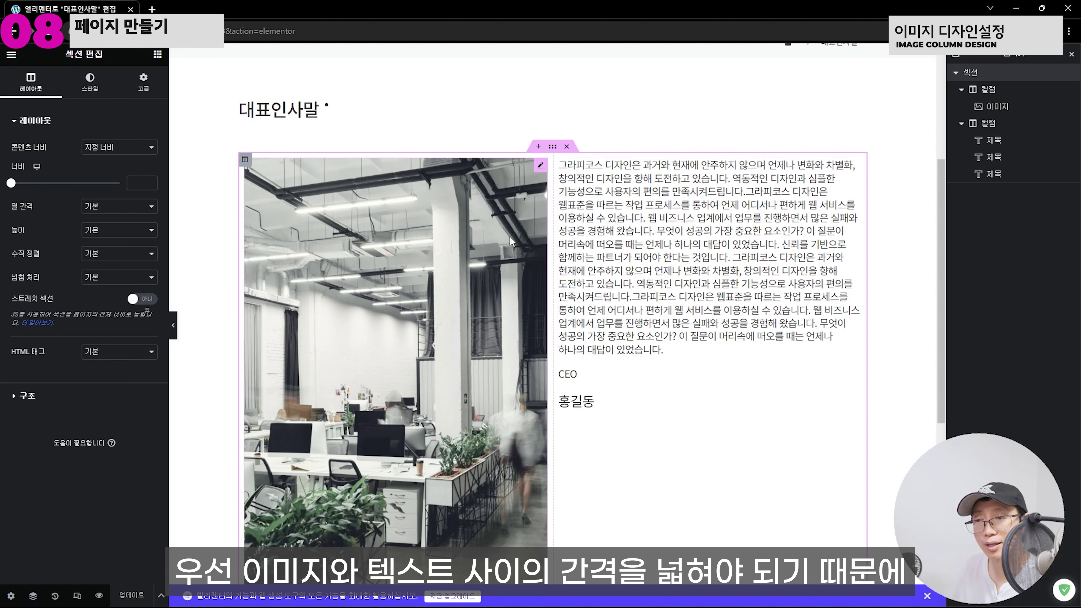
Set the section's column gap (열 간격) to 더 넓게 and check the spacing between image and text
{"action": "left_click", "coordinate": [109, 207]}
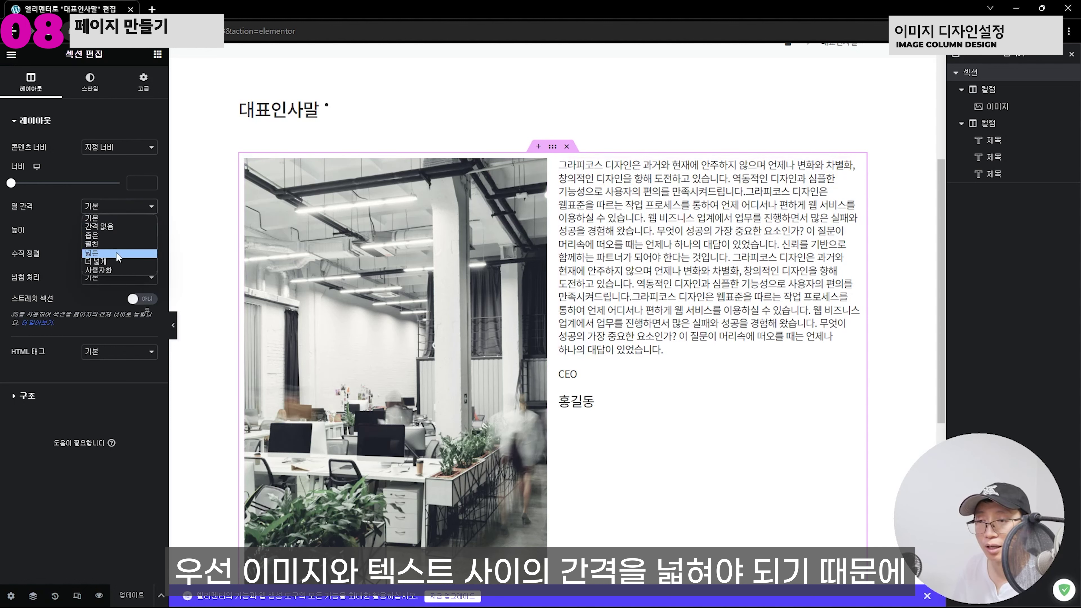
{"action": "left_click", "coordinate": [119, 261]}
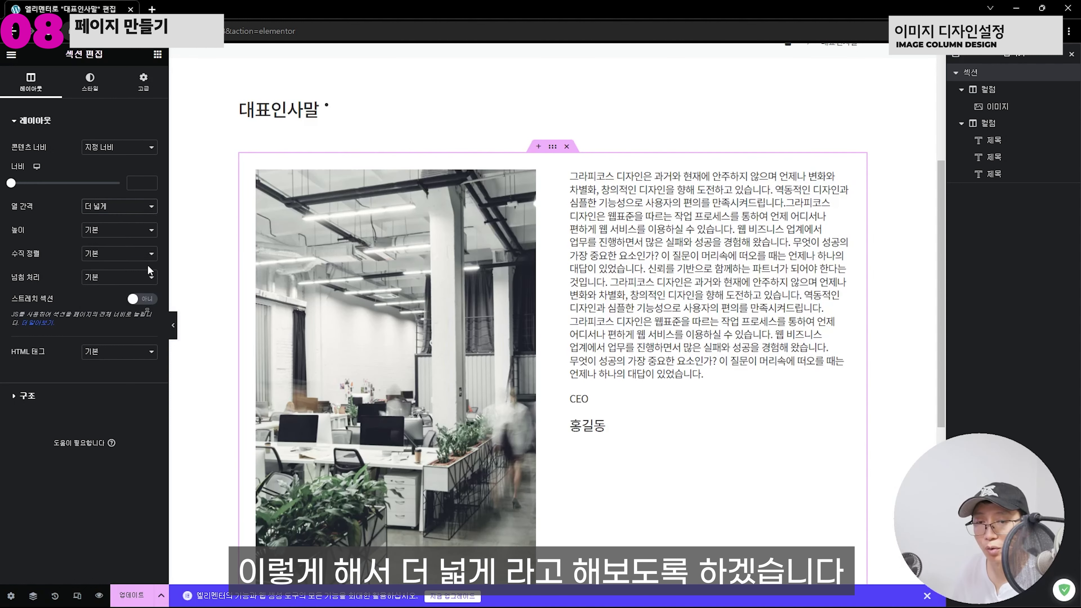
{"action": "scroll", "coordinate": [481, 238], "scroll_direction": "down", "scroll_amount": 3}
{"action": "scroll", "coordinate": [481, 237], "scroll_direction": "up", "scroll_amount": 3}
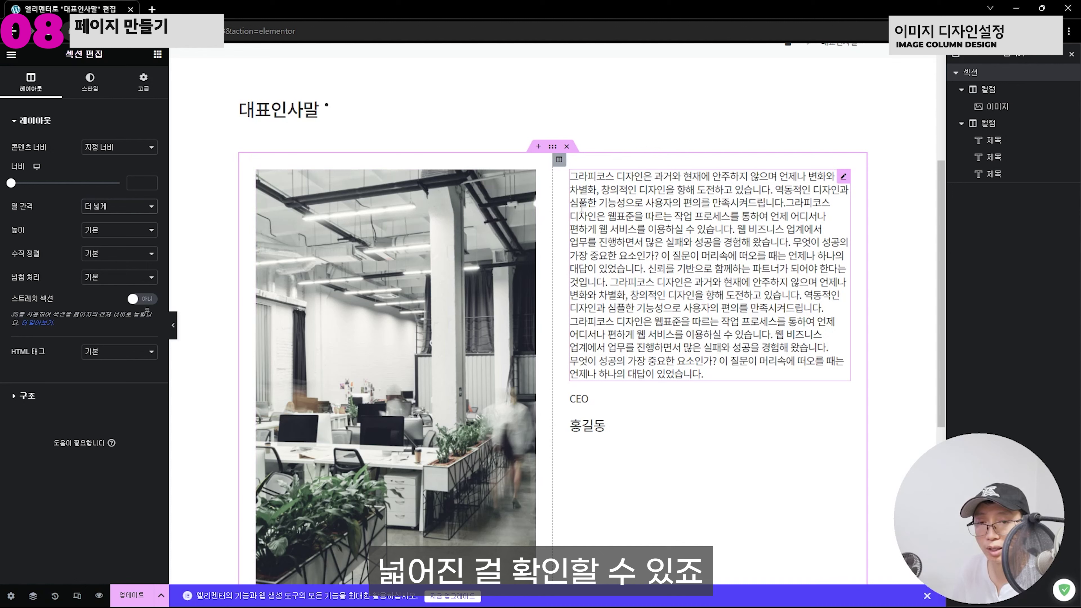
Change the section's column gap (열 간격) to 사용자화 with a custom value of 30 px
{"action": "left_click", "coordinate": [112, 206]}
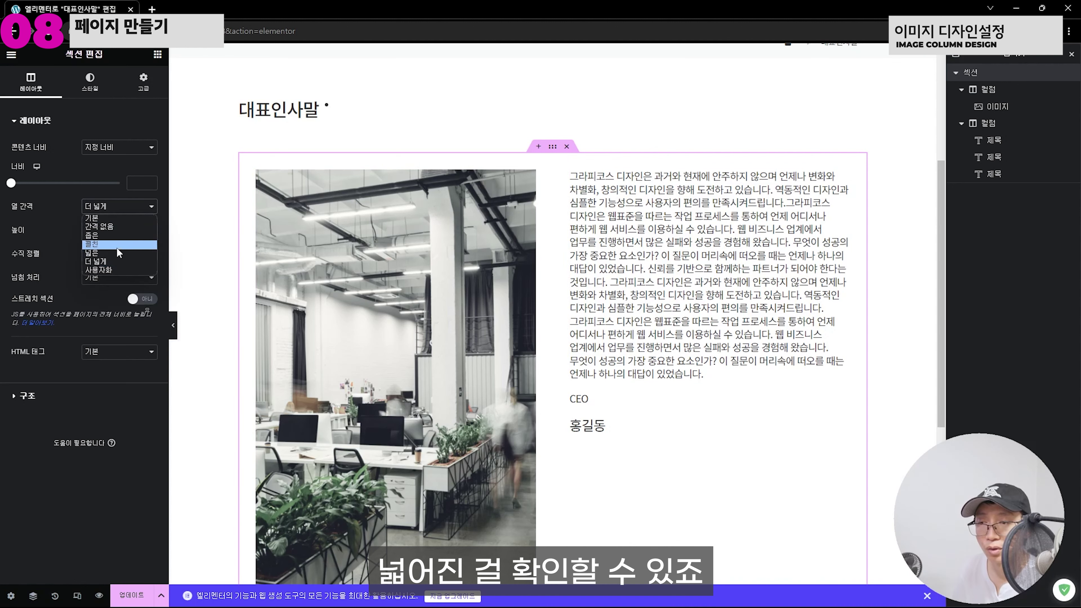
{"action": "left_click", "coordinate": [118, 270]}
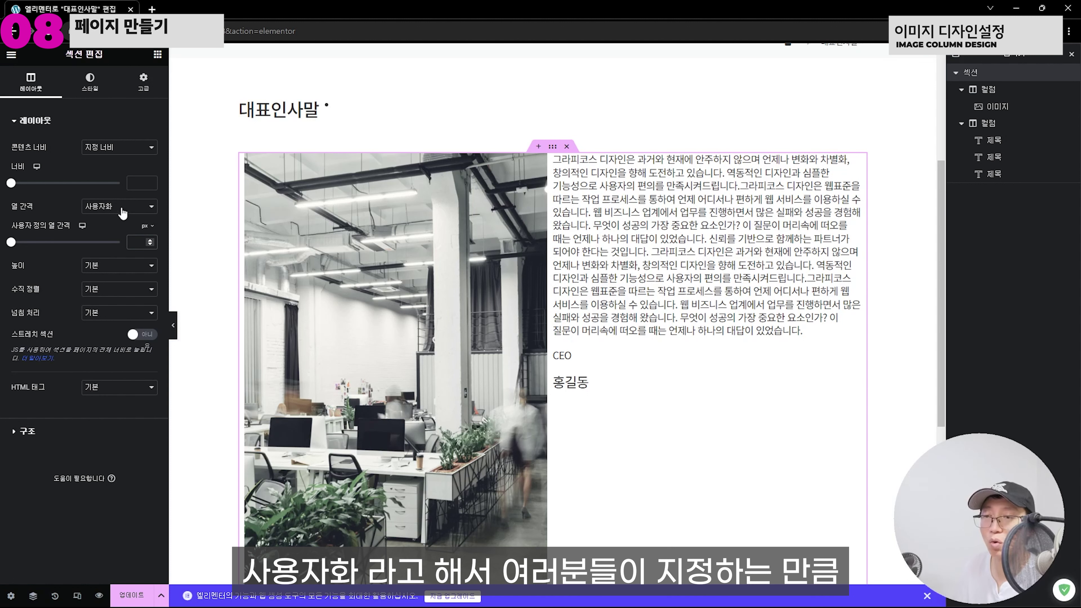
{"action": "type", "text": "50"}
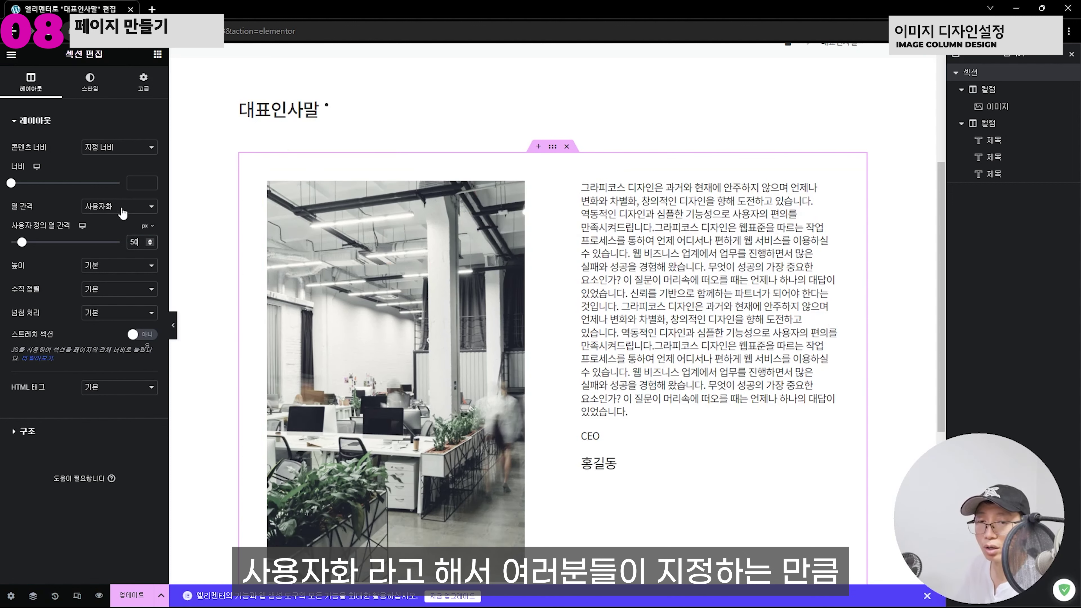
{"action": "double_click", "coordinate": [133, 241]}
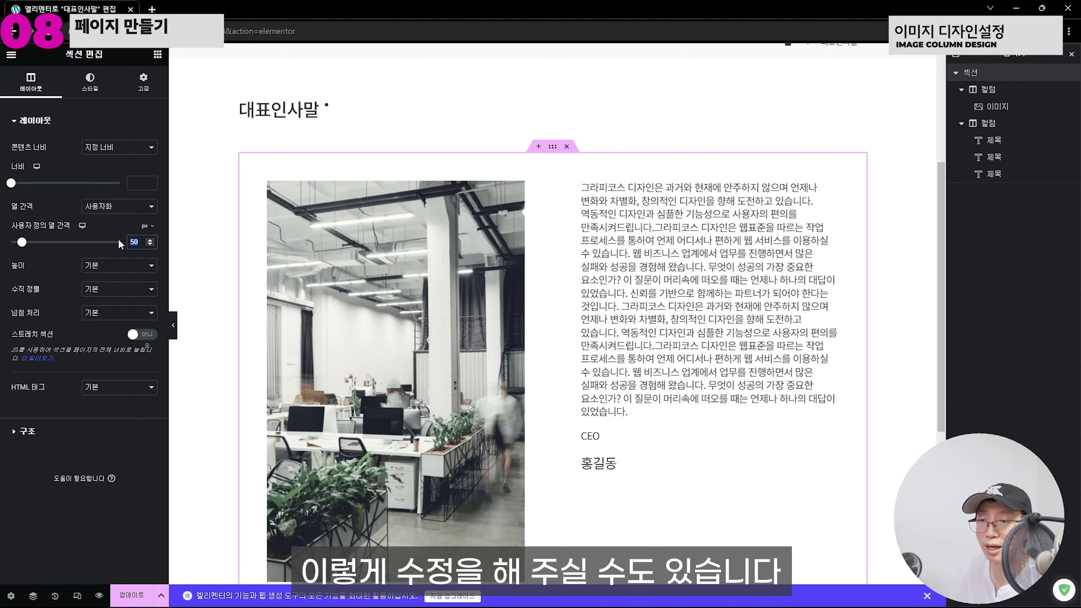
{"action": "type", "text": "30"}
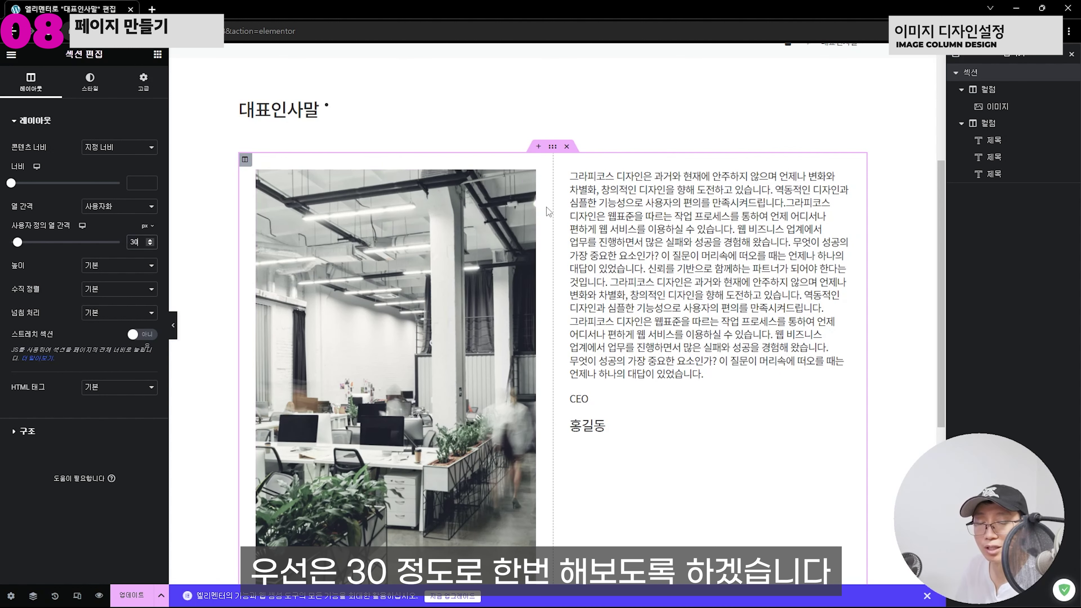
Add a box shadow (상자 그림자) to the office image with horizontal 15, vertical 15 and blur 20
{"action": "scroll", "coordinate": [485, 217], "scroll_direction": "down", "scroll_amount": 2}
{"action": "scroll", "coordinate": [500, 216], "scroll_direction": "up", "scroll_amount": 2}
{"action": "scroll", "coordinate": [501, 217], "scroll_direction": "down", "scroll_amount": 1}
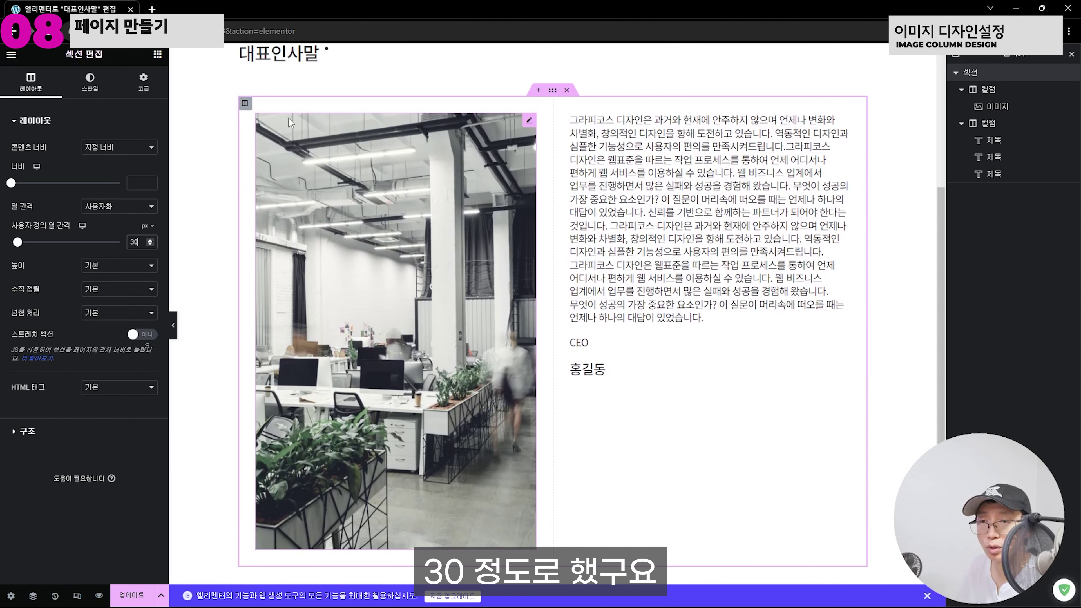
{"action": "left_click", "coordinate": [529, 122]}
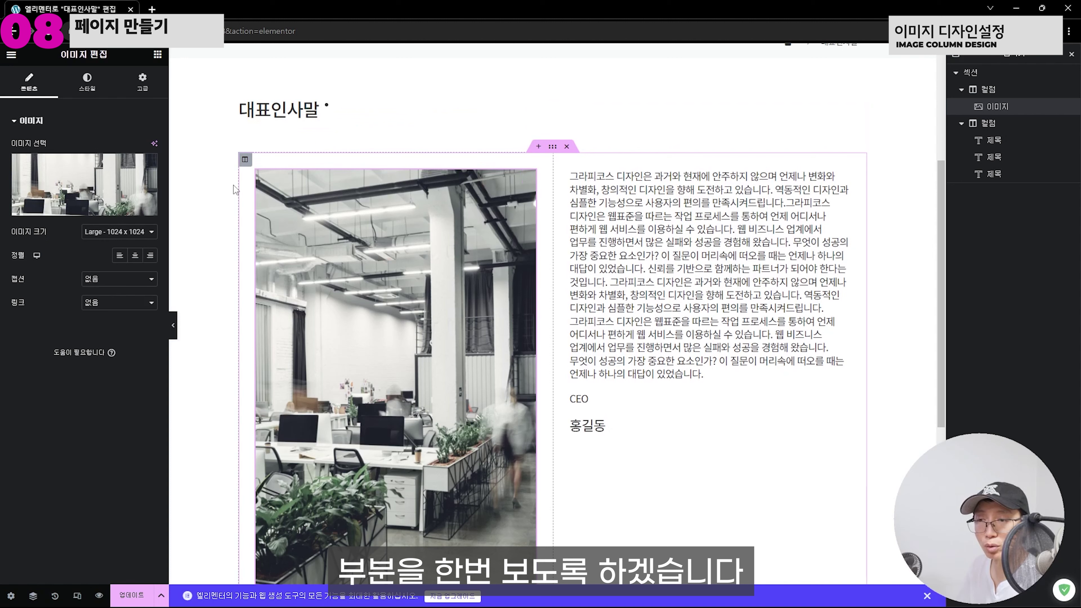
{"action": "left_click", "coordinate": [86, 82]}
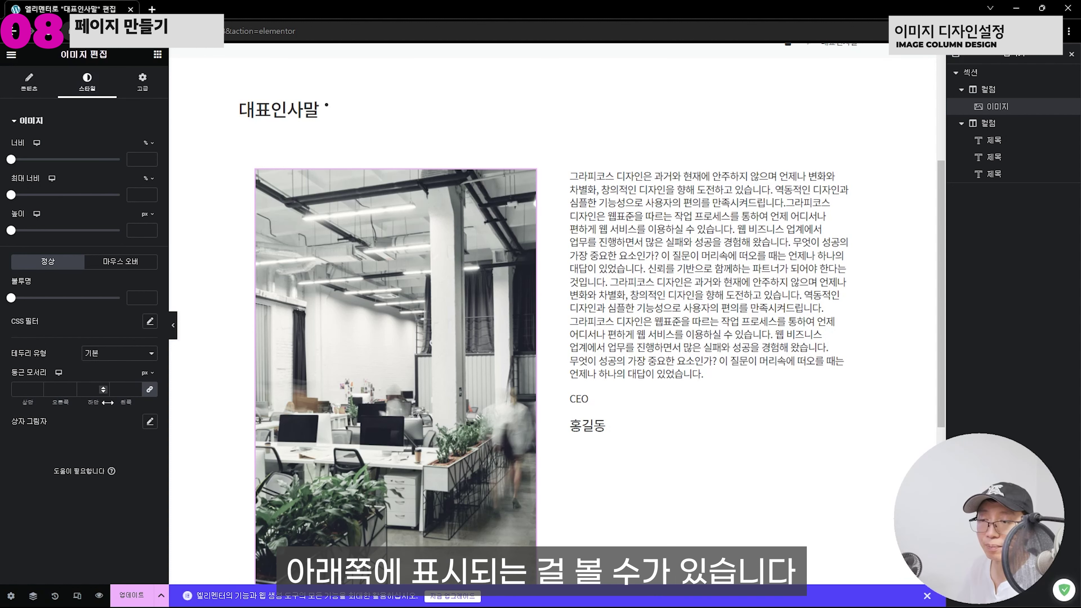
{"action": "left_click", "coordinate": [151, 422]}
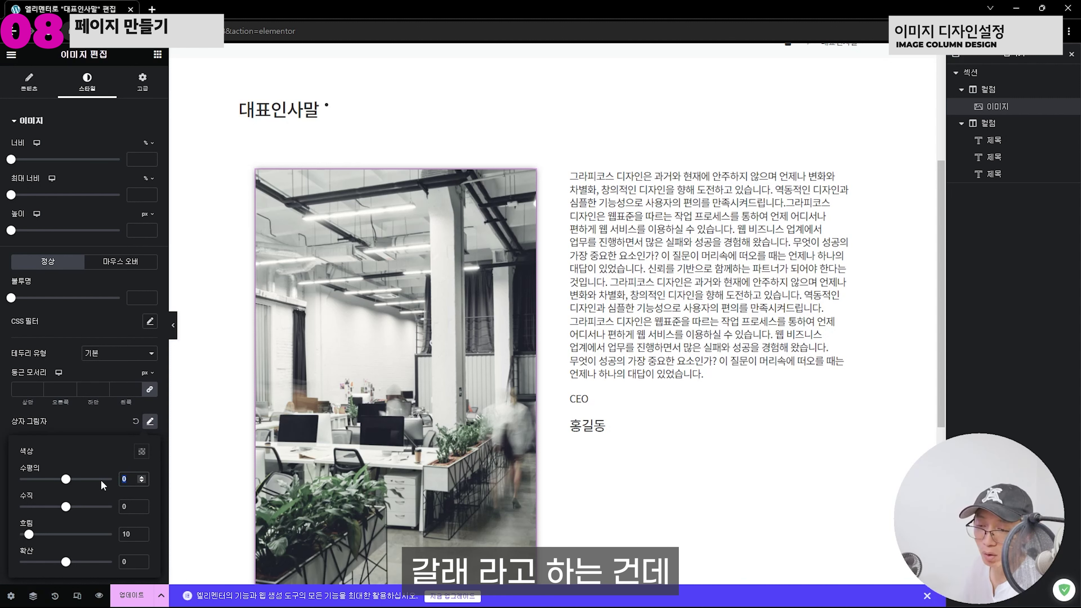
{"action": "type", "text": "15"}
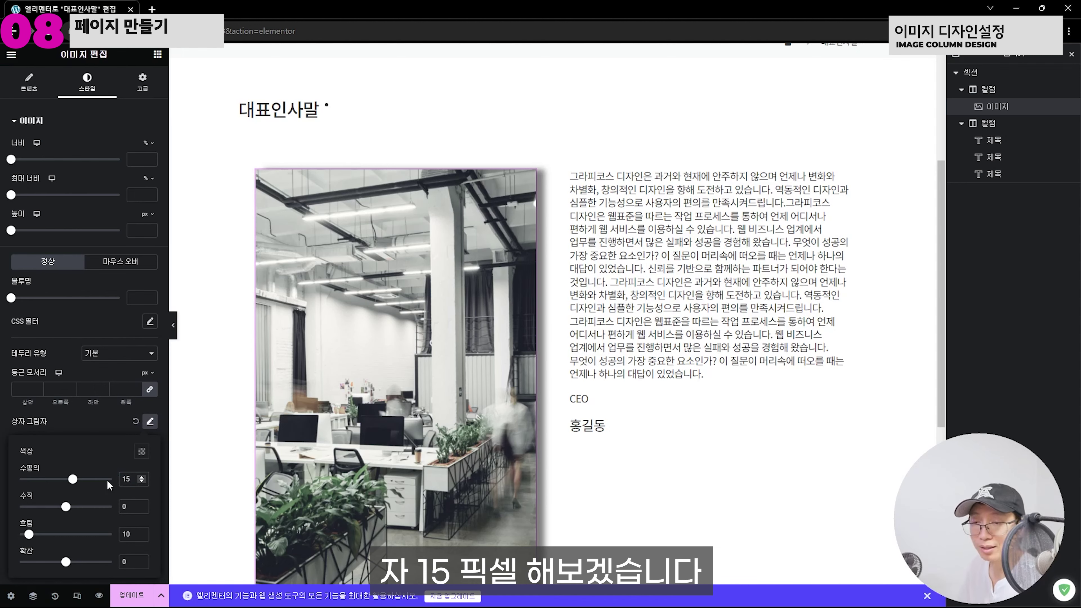
{"action": "scroll", "coordinate": [239, 408], "scroll_direction": "down", "scroll_amount": 1}
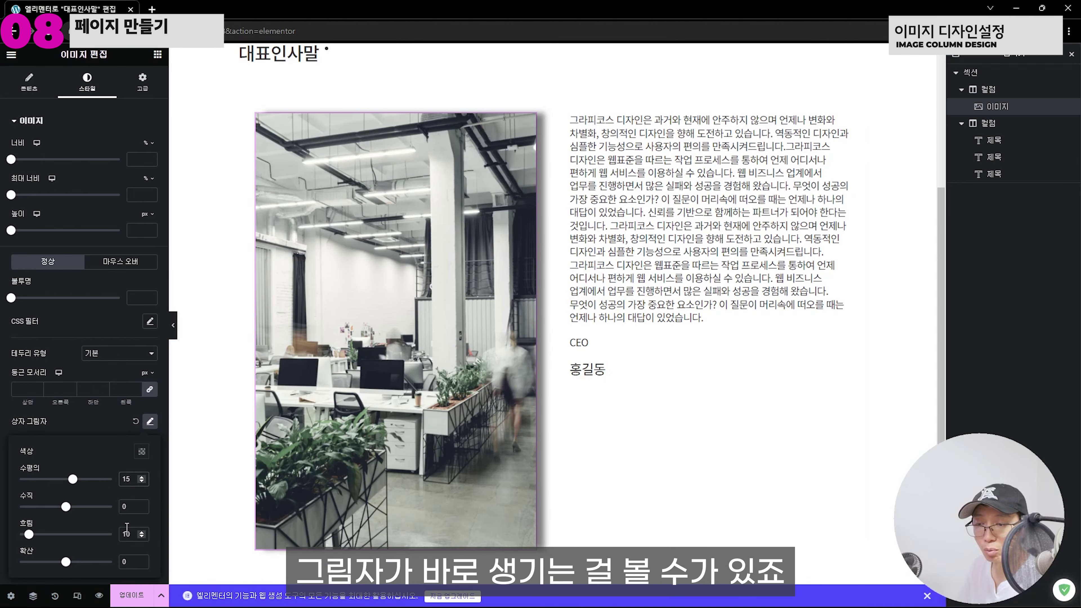
{"action": "double_click", "coordinate": [131, 509]}
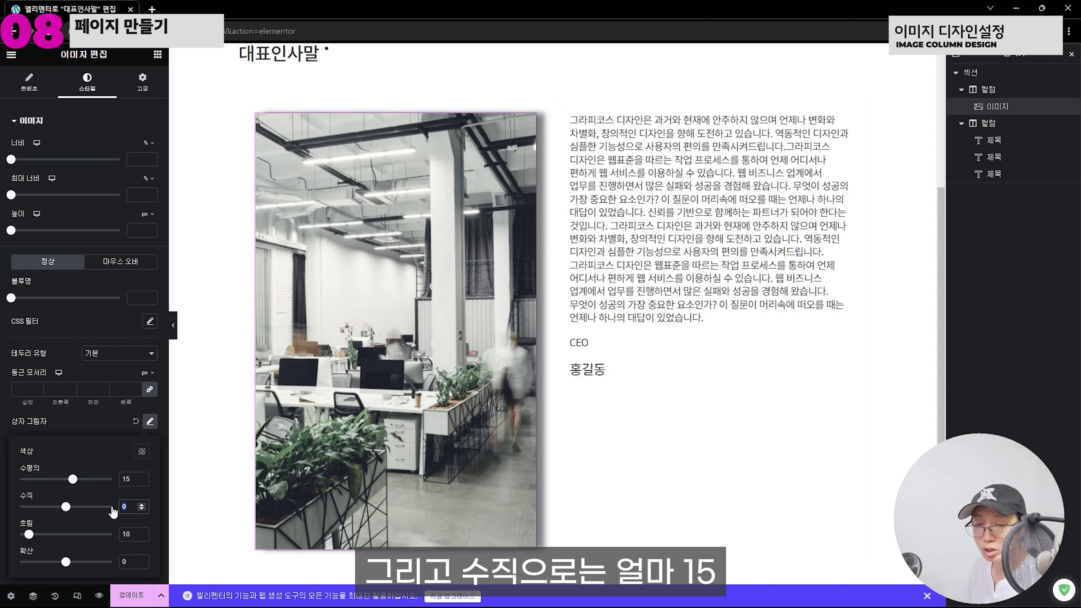
{"action": "type", "text": "15"}
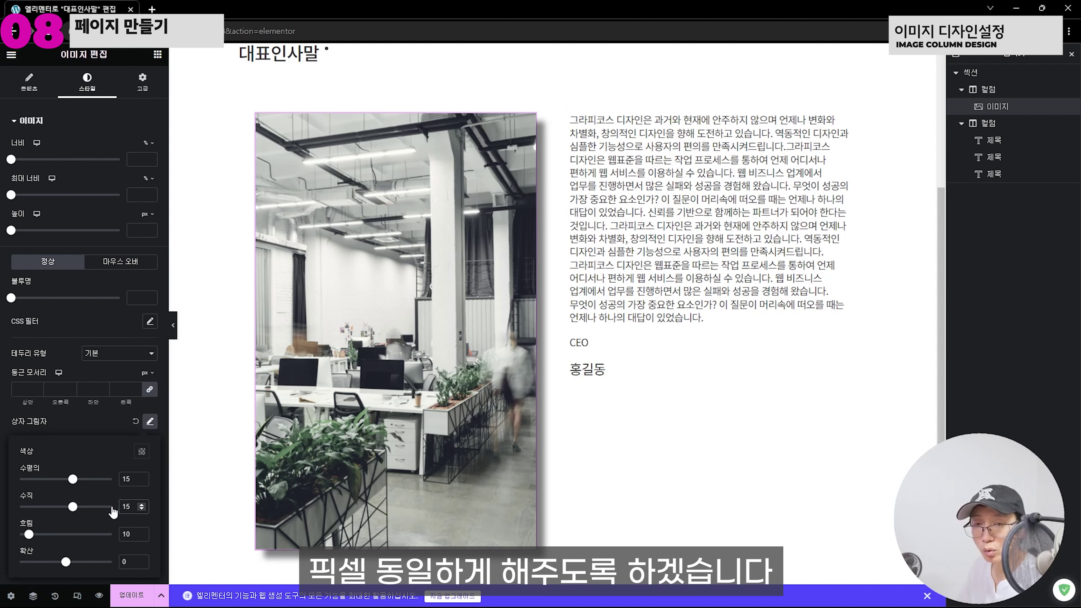
{"action": "key", "text": "Tab"}
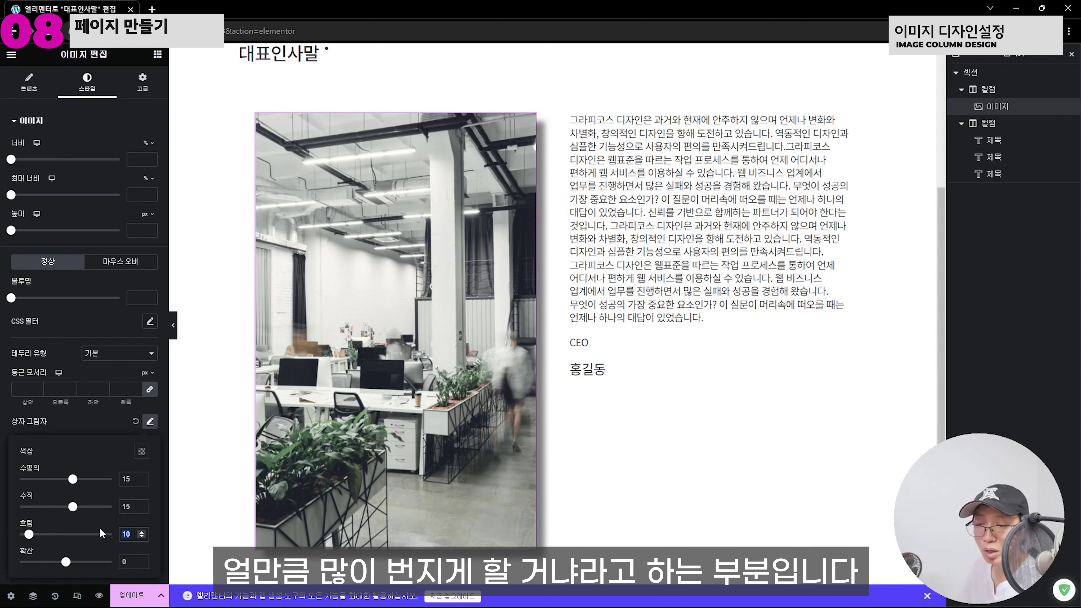
{"action": "type", "text": "20"}
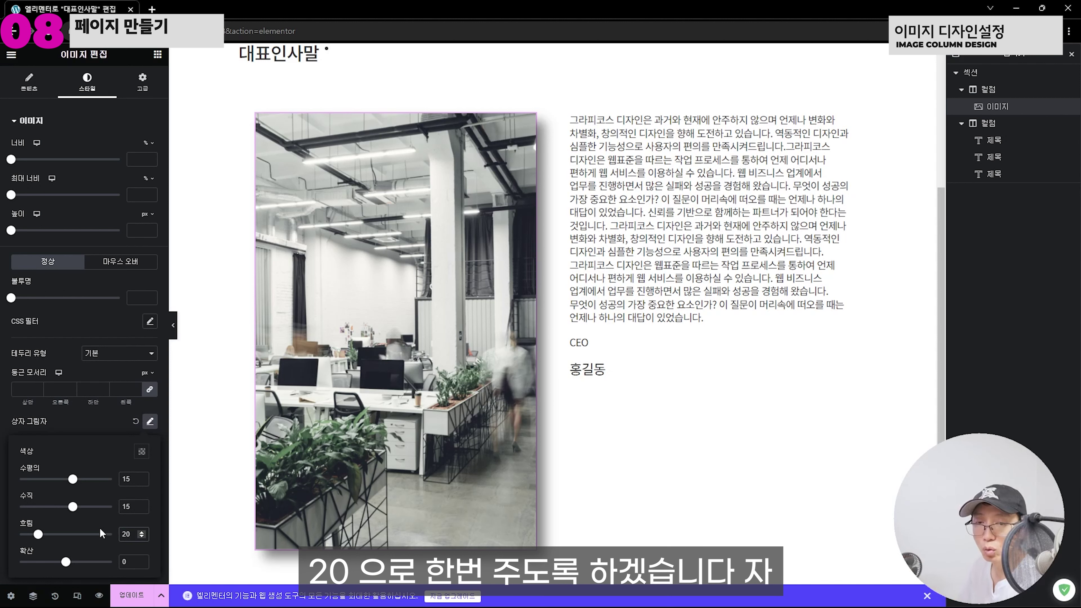
Set the image's box shadow colour to black at 0.1 opacity, rgba(0, 0, 0, 0.1)
{"action": "left_click", "coordinate": [143, 455]}
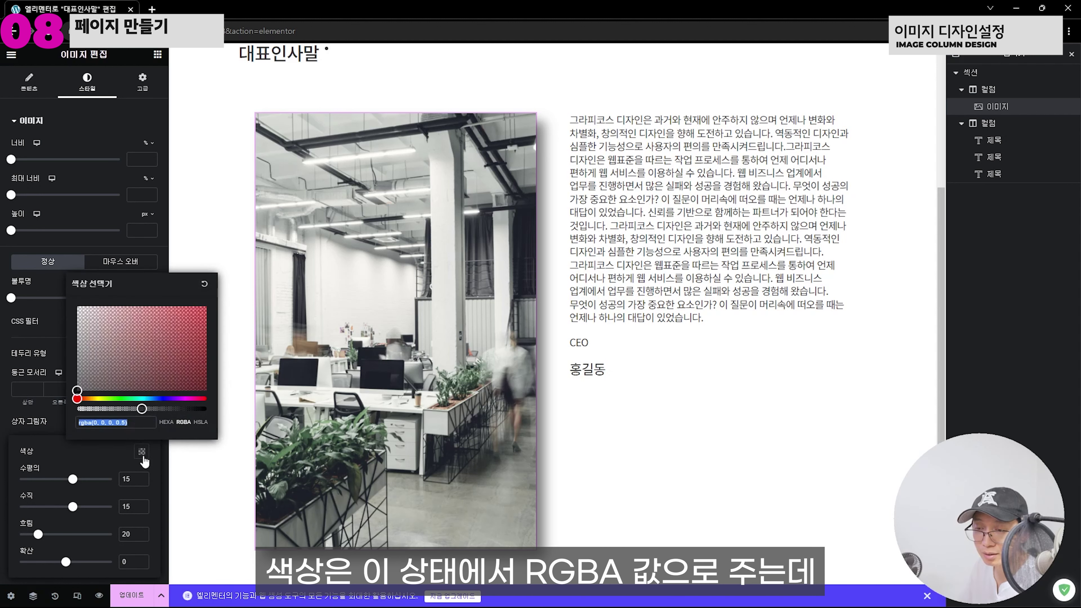
{"action": "left_click", "coordinate": [123, 423]}
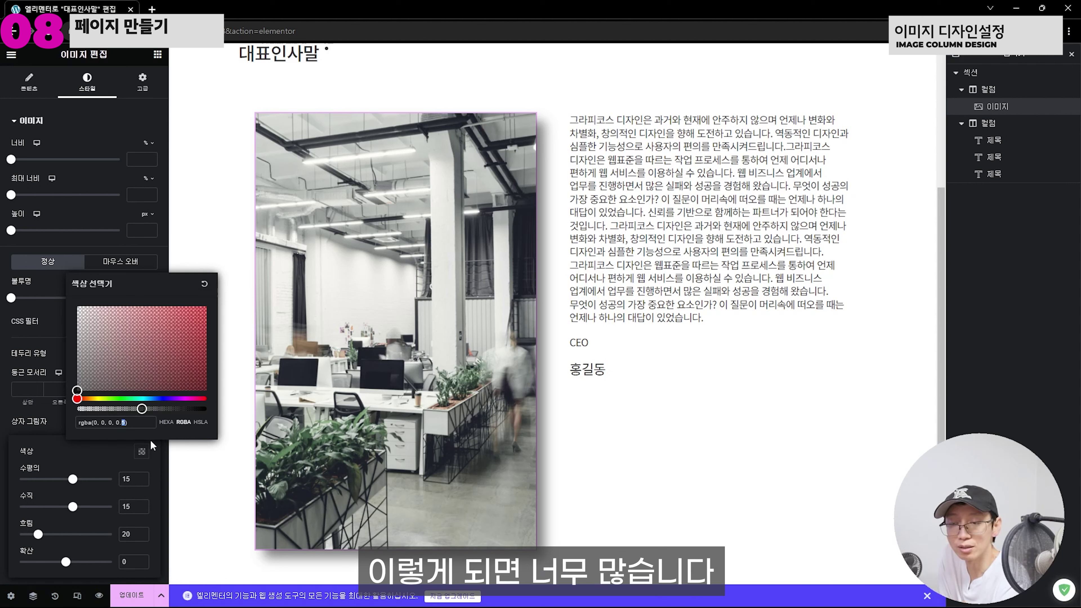
{"action": "type", "text": "05"}
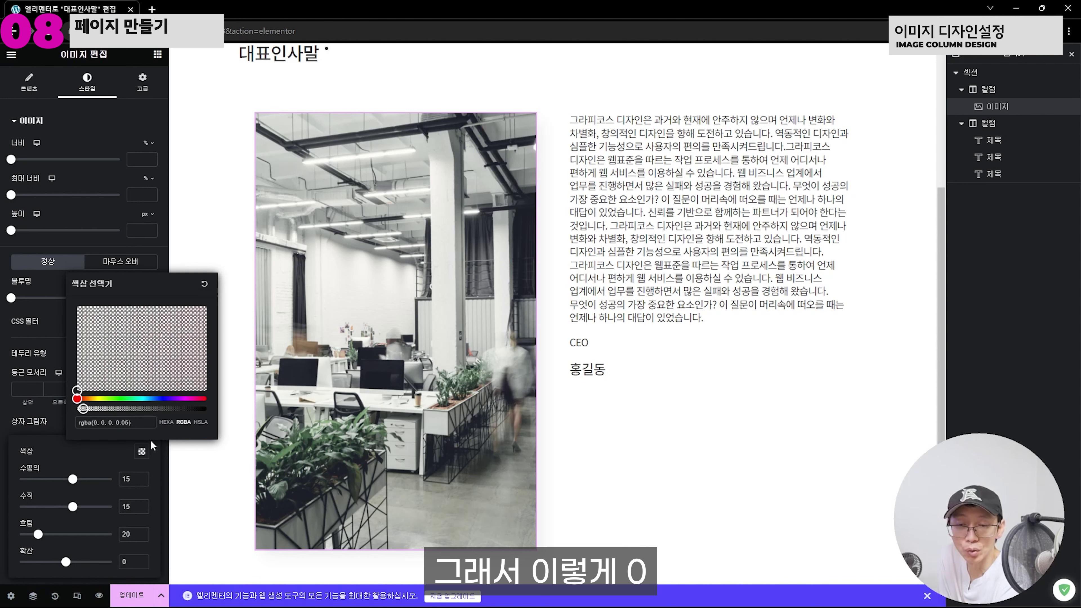
{"action": "key", "text": "BackSpace"}
{"action": "key", "text": "BackSpace"}
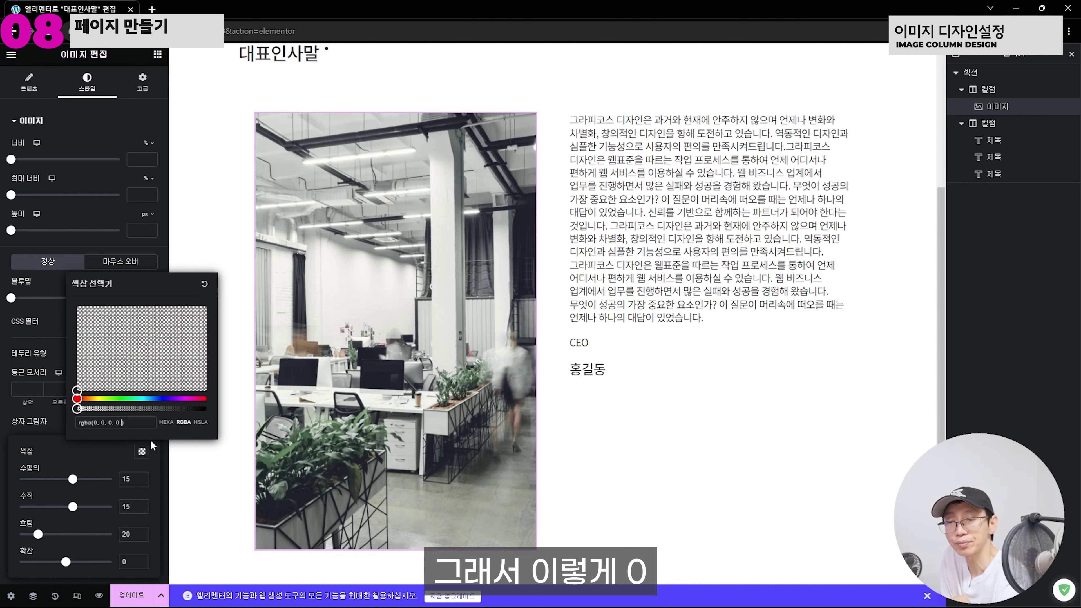
{"action": "type", "text": "1"}
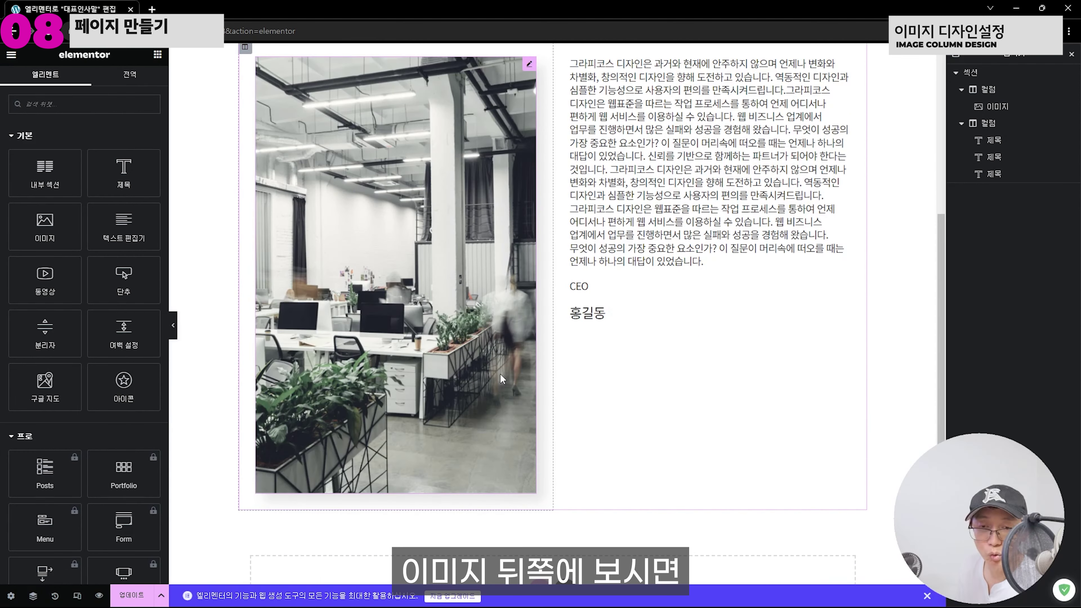
Check the shadow around the office image and save the page with an update (업데이트)
{"action": "scroll", "coordinate": [549, 134], "scroll_direction": "up", "scroll_amount": 1}
{"action": "scroll", "coordinate": [549, 134], "scroll_direction": "down", "scroll_amount": 3}
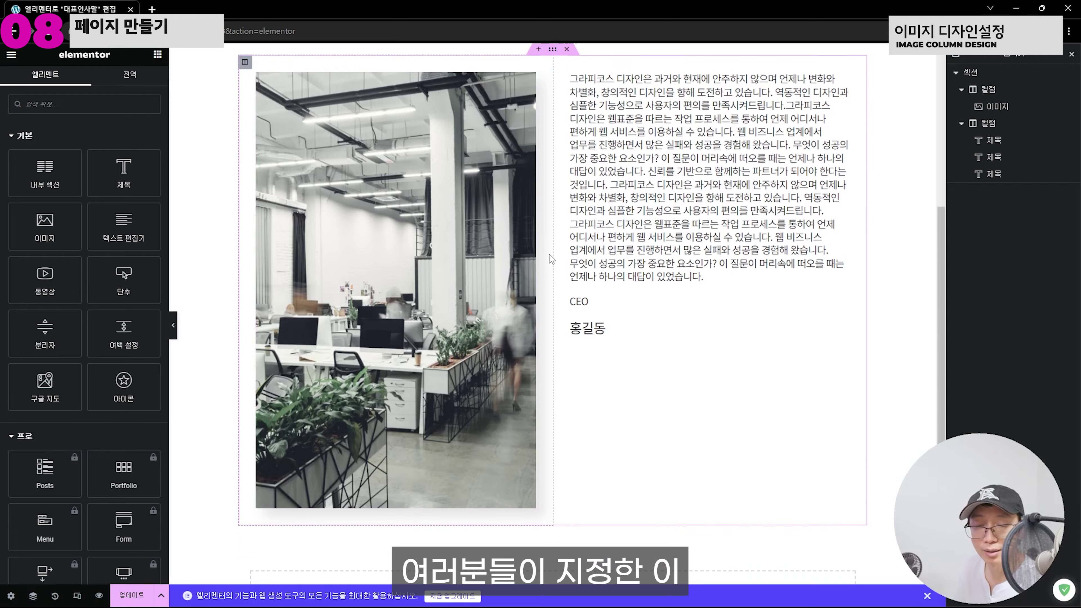
{"action": "scroll", "coordinate": [488, 377], "scroll_direction": "up", "scroll_amount": 2}
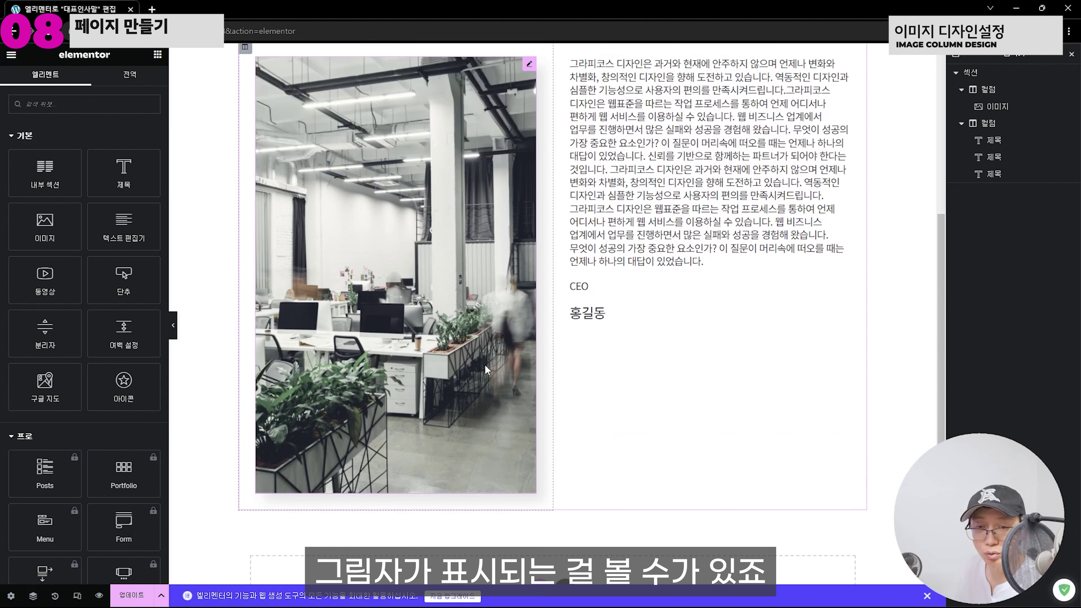
{"action": "left_click", "coordinate": [132, 595]}
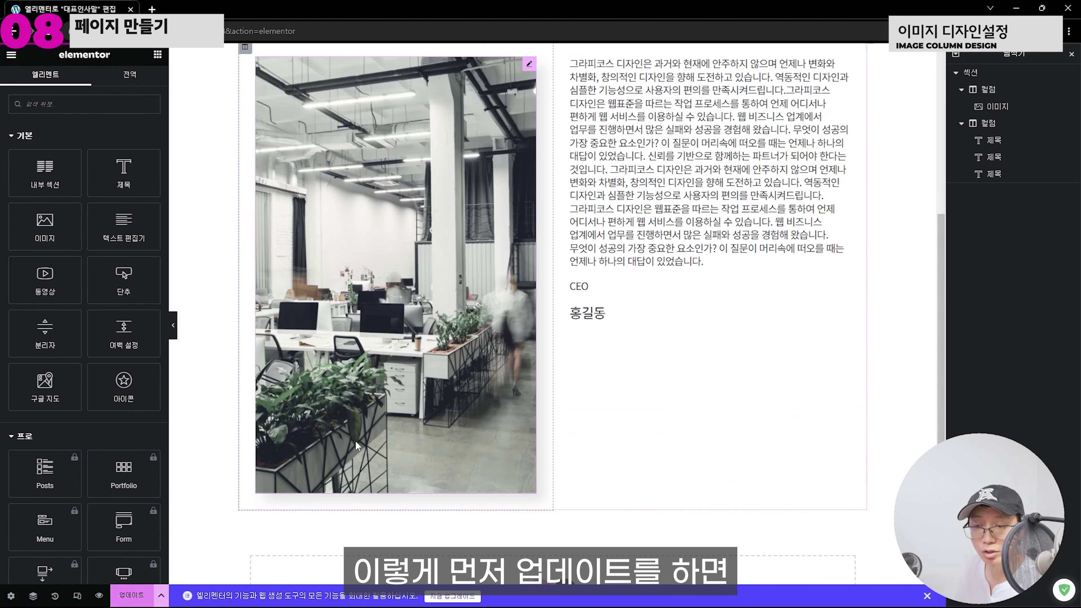
{"action": "scroll", "coordinate": [293, 477], "scroll_direction": "up", "scroll_amount": 2}
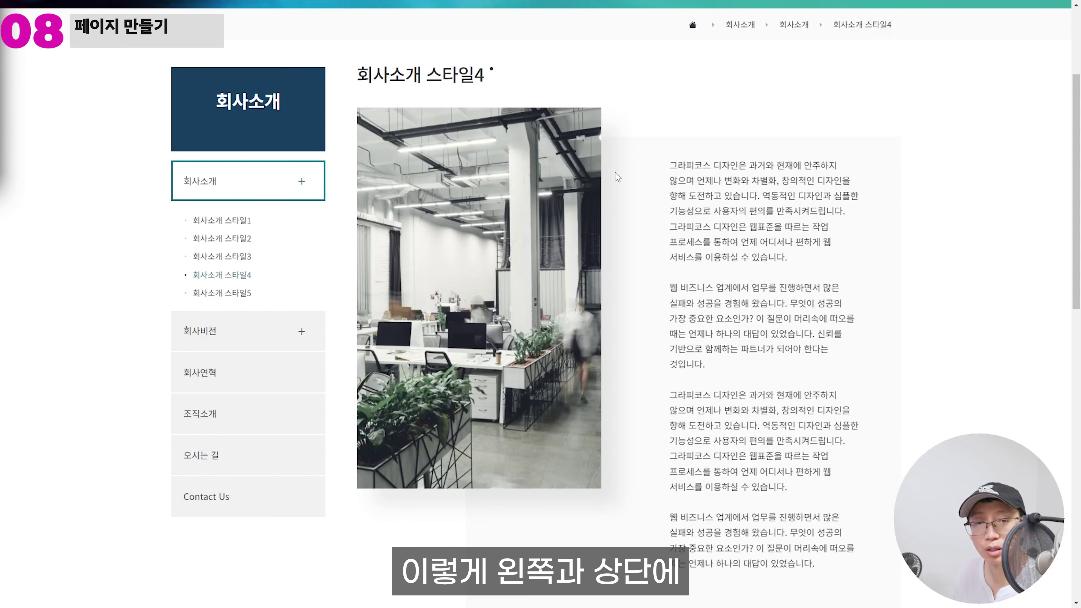
Examine the 회사소개 스타일4 sample page's spacing around the text and its light grey background
{"action": "scroll", "coordinate": [754, 158], "scroll_direction": "down", "scroll_amount": 1}
{"action": "scroll", "coordinate": [753, 158], "scroll_direction": "down", "scroll_amount": 2}
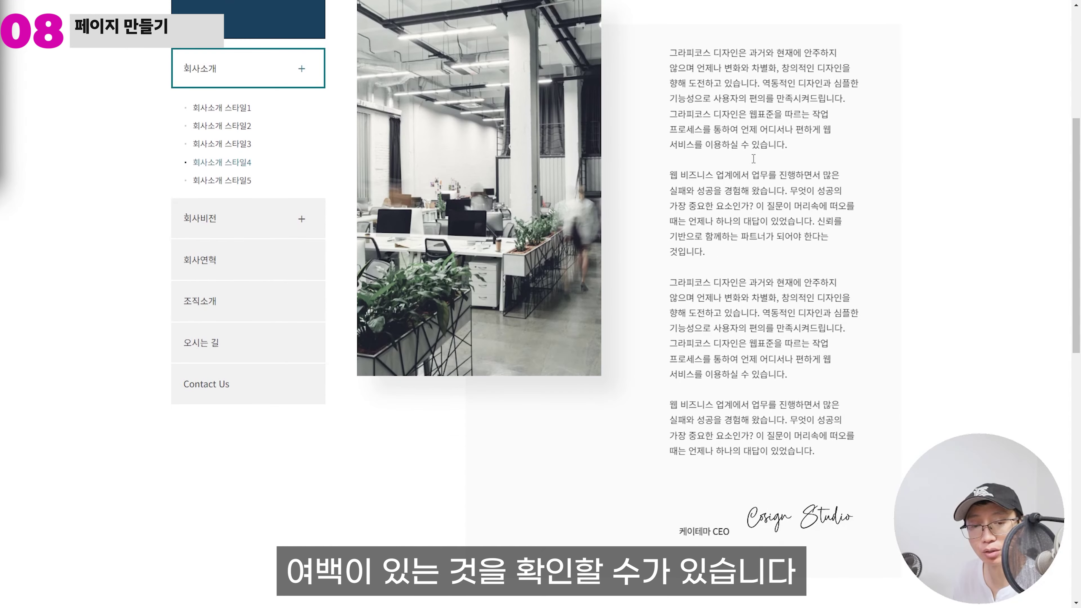
{"action": "scroll", "coordinate": [753, 158], "scroll_direction": "up", "scroll_amount": 2}
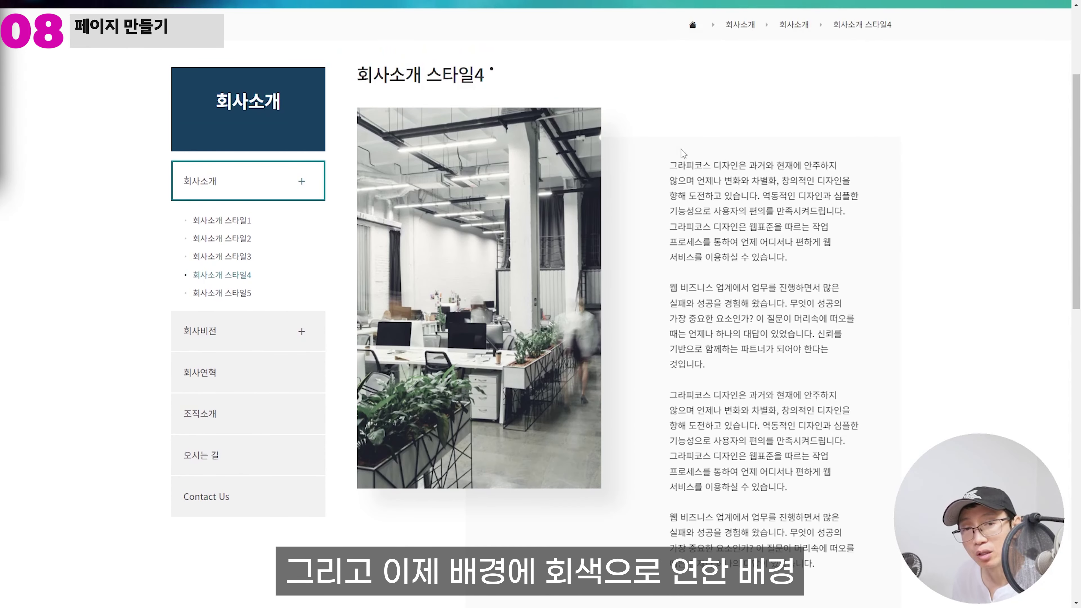
{"action": "scroll", "coordinate": [836, 347], "scroll_direction": "down", "scroll_amount": 3}
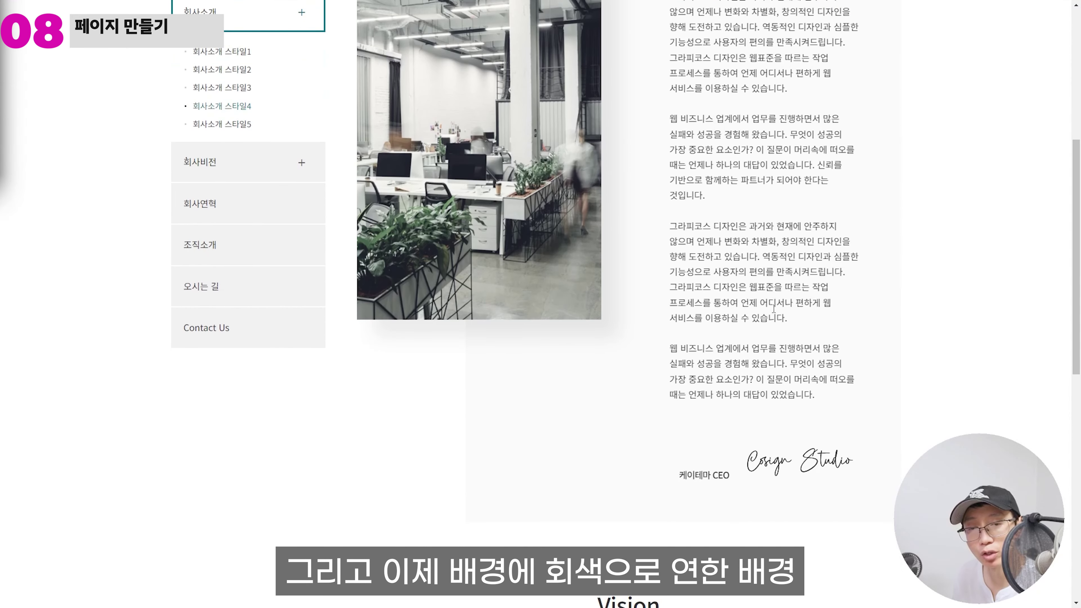
{"action": "scroll", "coordinate": [774, 309], "scroll_direction": "up", "scroll_amount": 3}
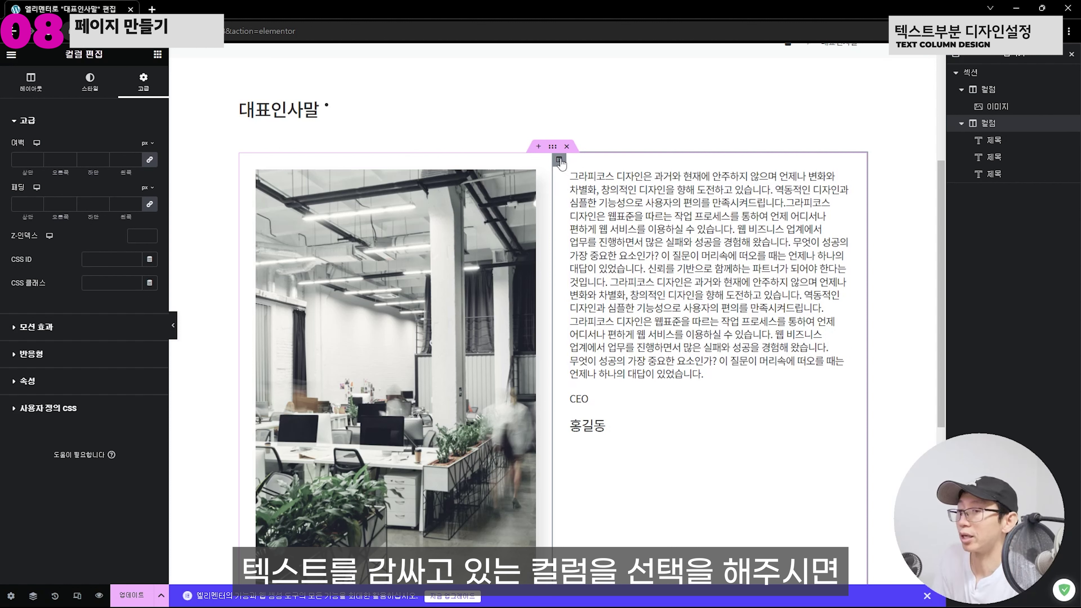
Set the margin (여백) of the column holding the greeting text to 50 px on all four sides
{"action": "left_click", "coordinate": [66, 90]}
{"action": "left_click", "coordinate": [31, 81]}
{"action": "left_click", "coordinate": [90, 80]}
{"action": "left_click", "coordinate": [143, 81]}
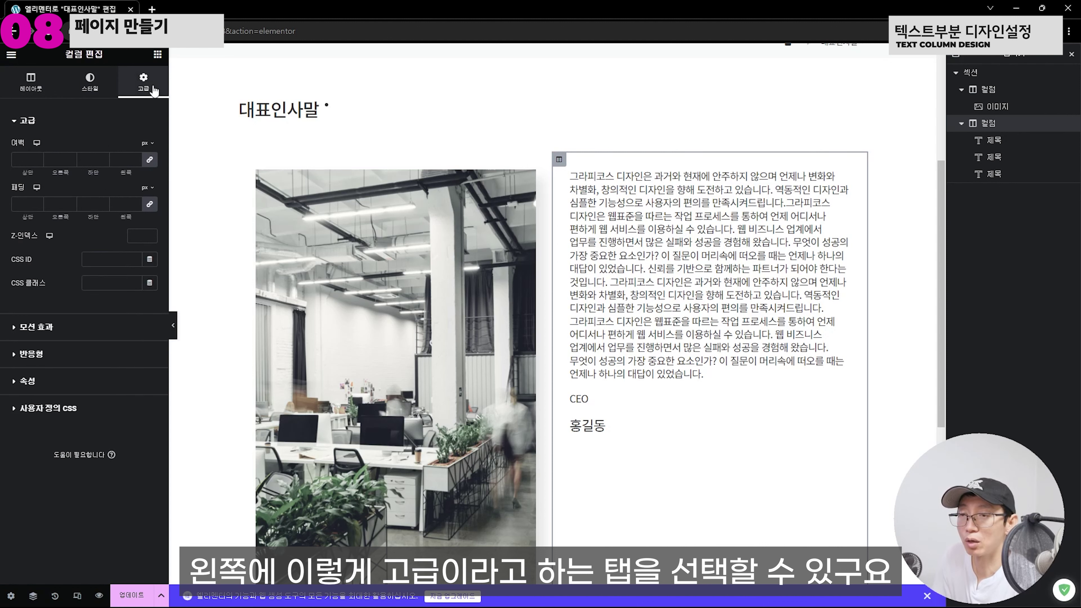
{"action": "left_click", "coordinate": [28, 156]}
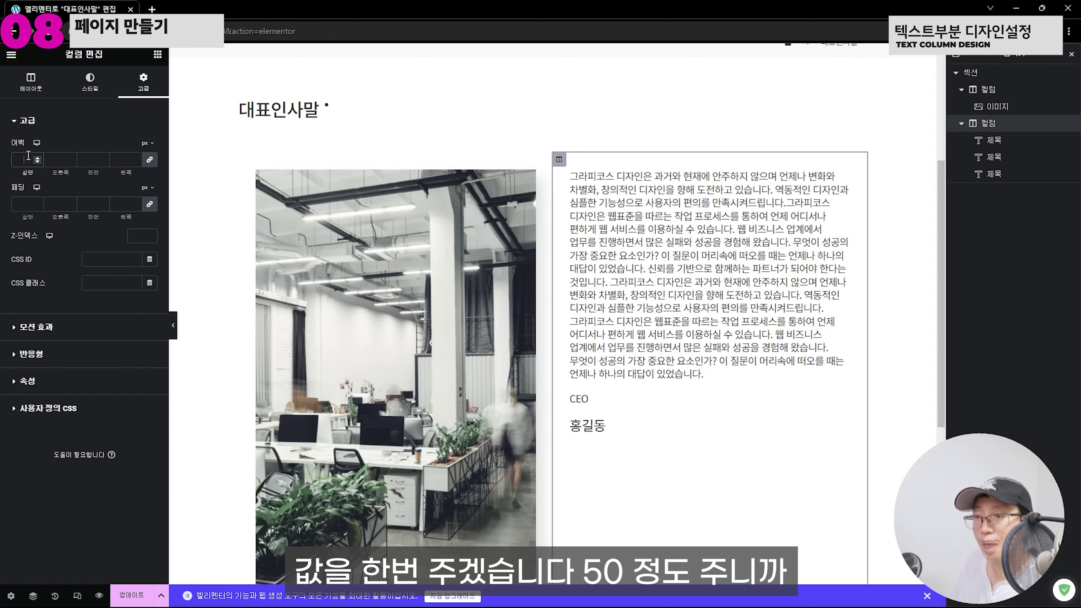
{"action": "type", "text": "50"}
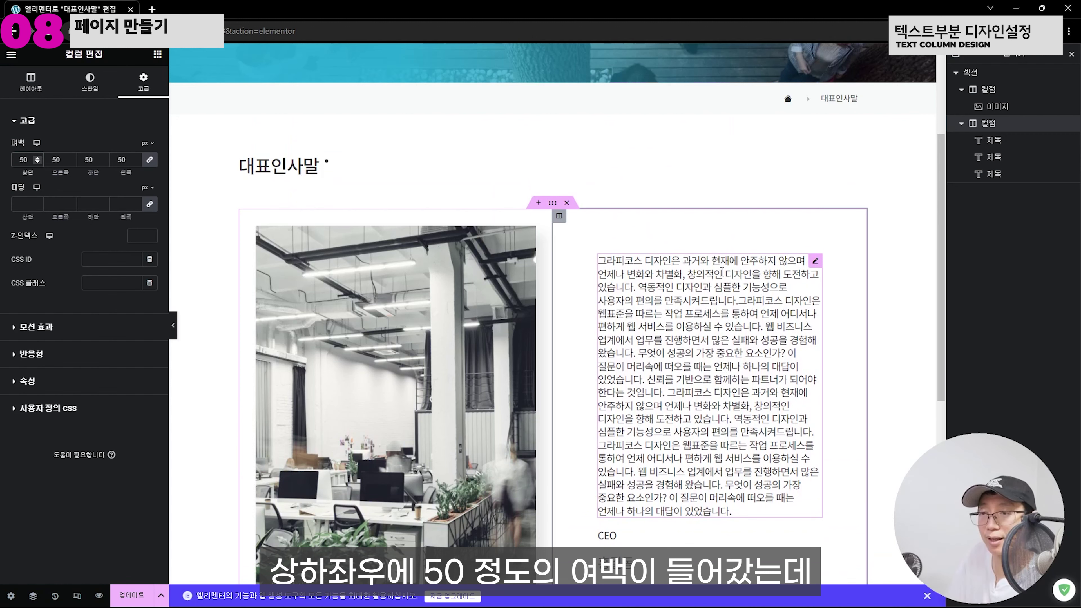
{"action": "scroll", "coordinate": [698, 260], "scroll_direction": "down", "scroll_amount": 3}
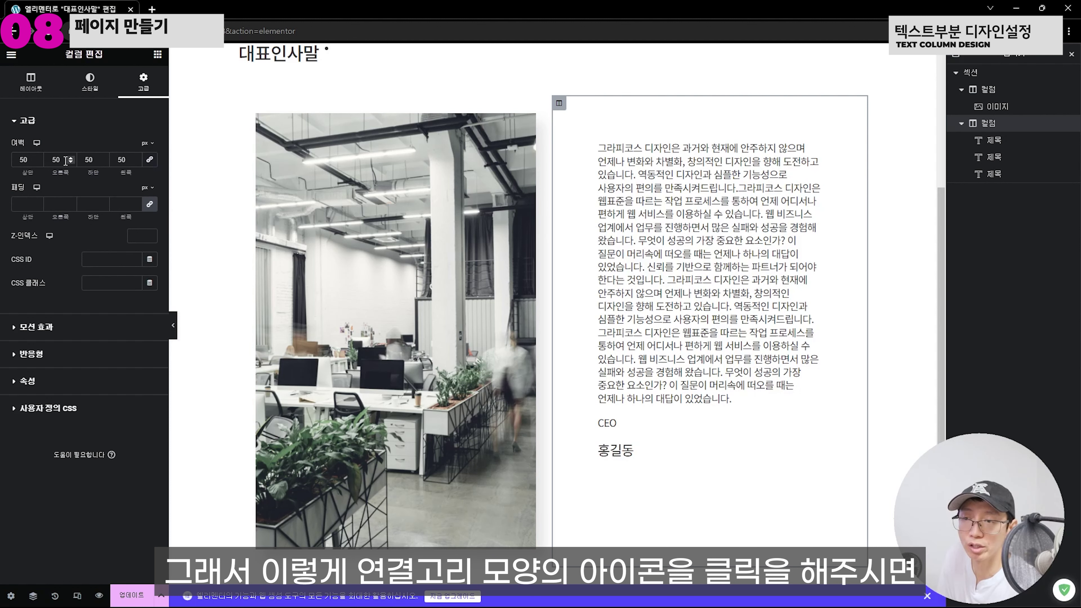
Unlink the text column's margin values and set the top margin to 70 px and the bottom margin to 0
{"action": "double_click", "coordinate": [32, 161]}
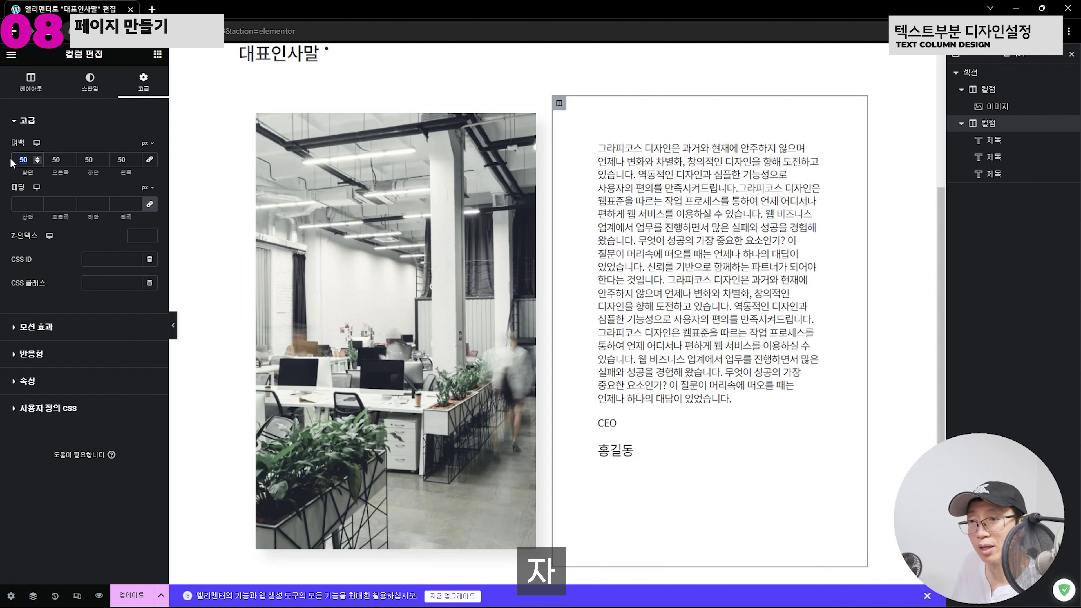
{"action": "type", "text": "70"}
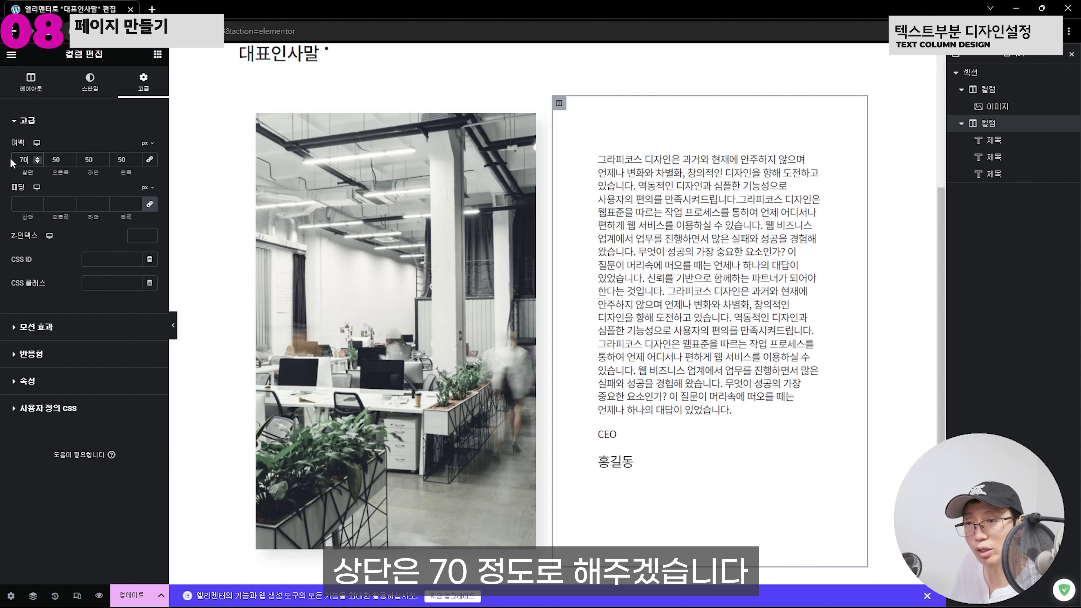
{"action": "key", "text": "Tab"}
{"action": "key", "text": "Tab"}
{"action": "key", "text": "Tab"}
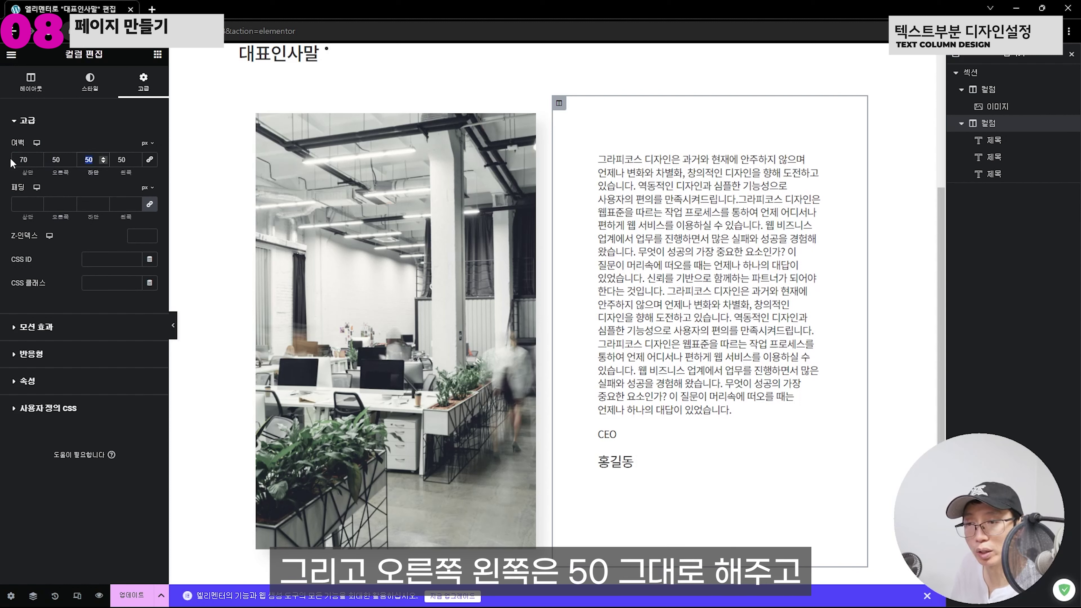
{"action": "key", "text": "shift+Tab"}
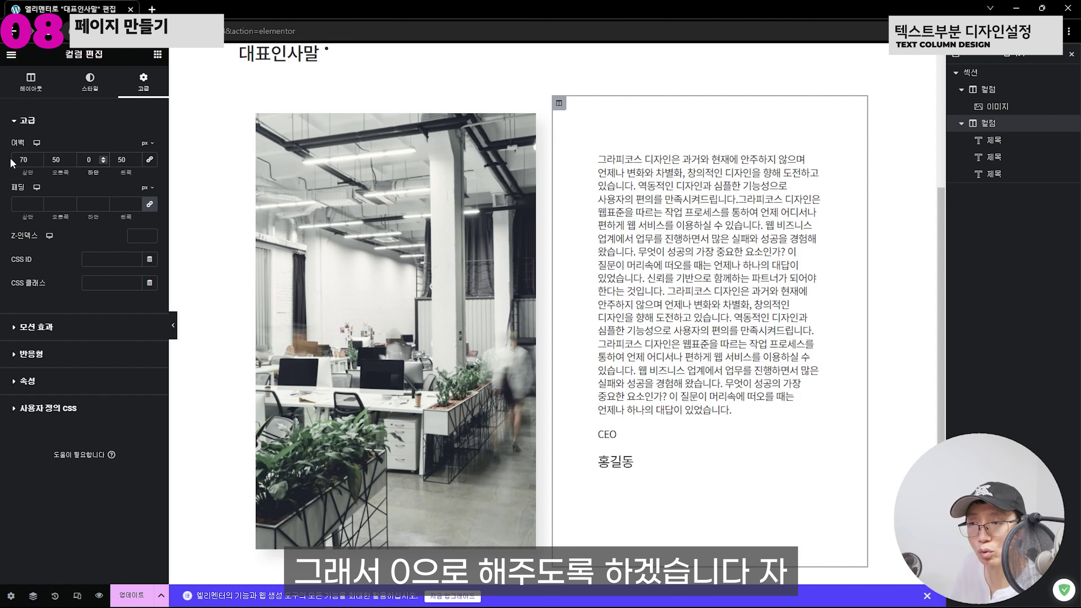
{"action": "type", "text": "0"}
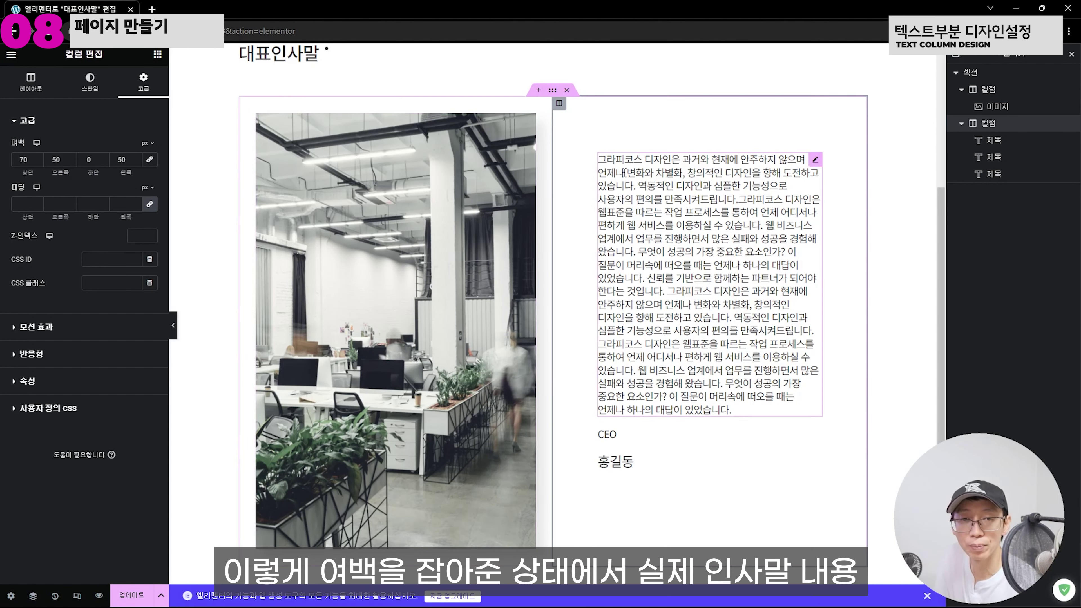
Open the greeting text's content for editing and examine where the sample page breaks its text into paragraphs
{"action": "left_click", "coordinate": [680, 179]}
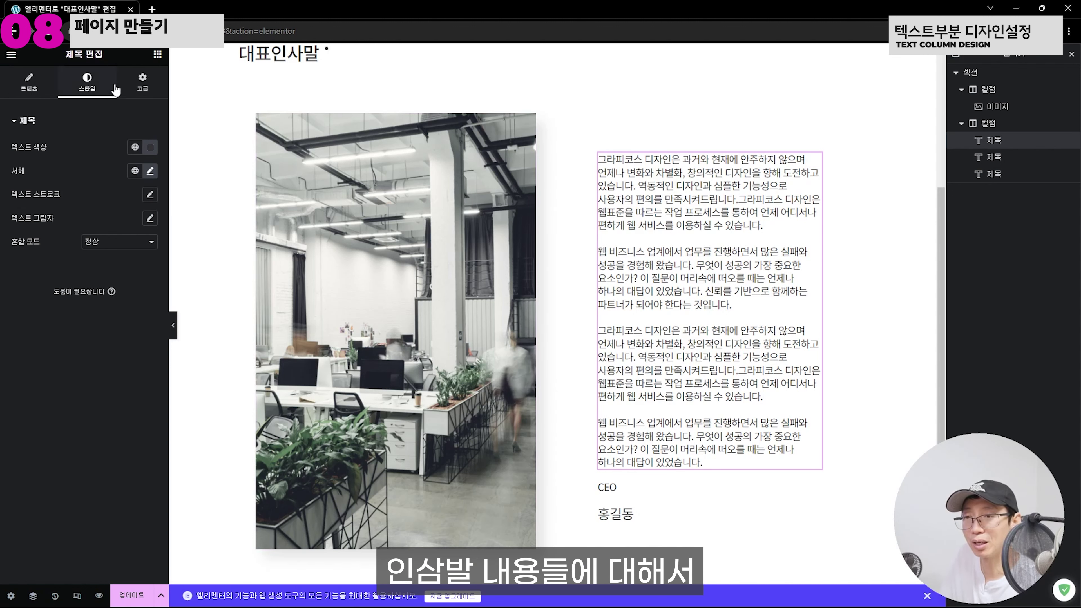
{"action": "left_click", "coordinate": [34, 81]}
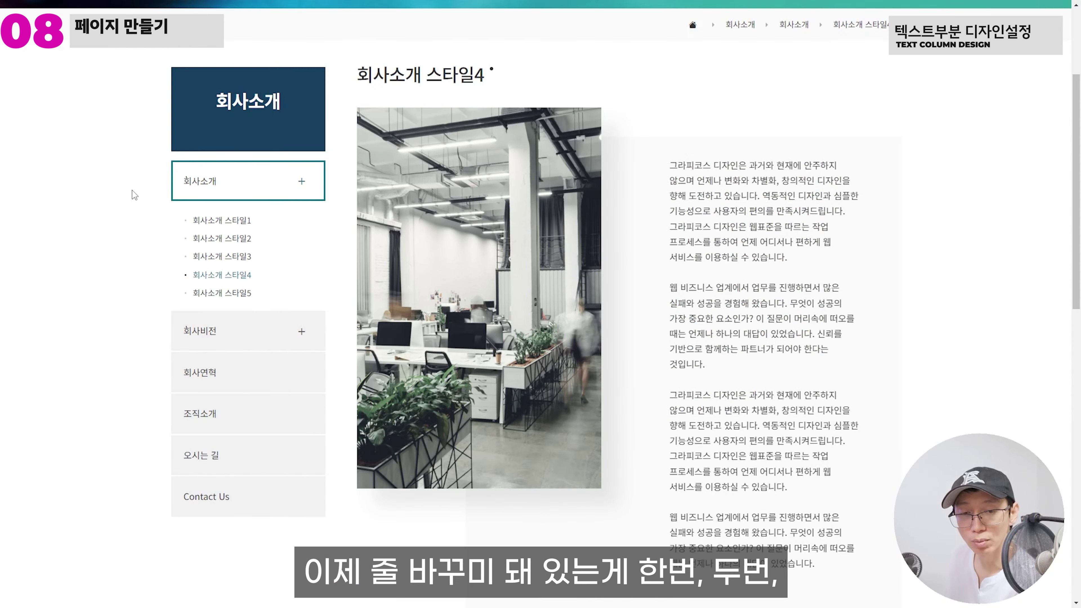
{"action": "left_click_drag", "start_coordinate": [670, 258], "coordinate": [760, 257]}
{"action": "left_click_drag", "start_coordinate": [679, 364], "coordinate": [706, 364]}
{"action": "left_click_drag", "start_coordinate": [677, 487], "coordinate": [773, 489]}
{"action": "scroll", "coordinate": [774, 436], "scroll_direction": "down", "scroll_amount": 1}
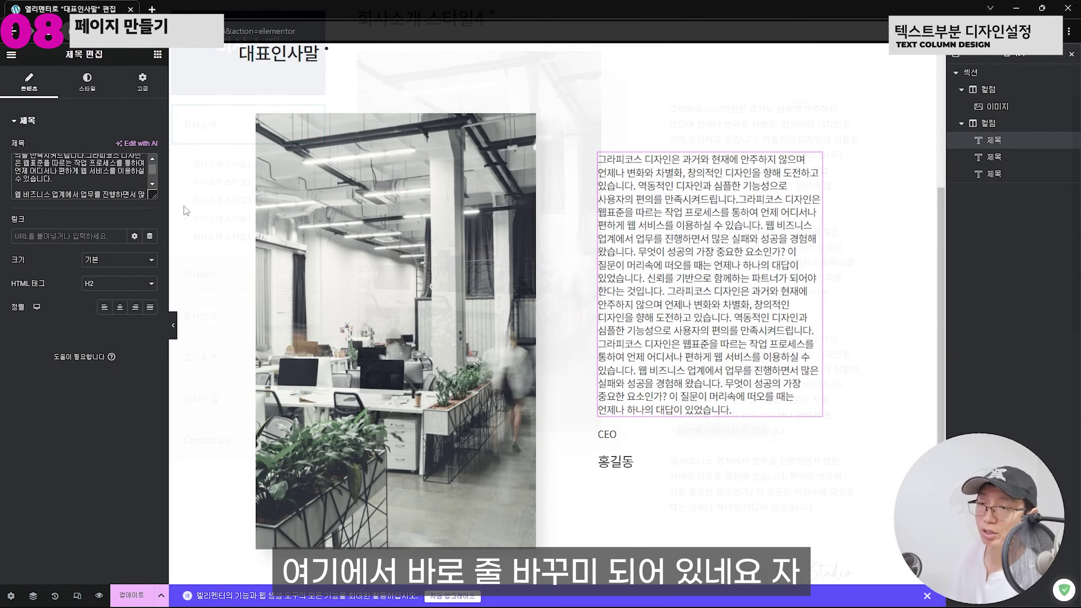
Insert two line-break tags (<br><br>) in the greeting text before the first "웹 비즈니스 업계에서" sentence
{"action": "key", "text": "Return"}
{"action": "key", "text": "Return"}
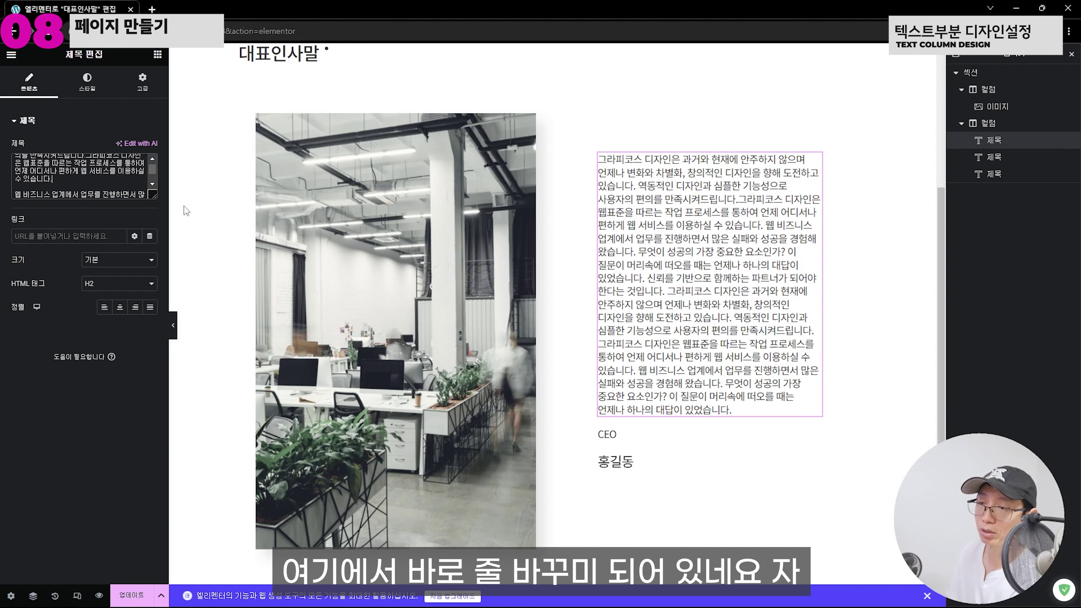
{"action": "type", "text": "<br><br>"}
{"action": "key", "text": "shift+Left"}
{"action": "key", "text": "shift+Left"}
{"action": "key", "text": "shift+Left"}
{"action": "key", "text": "shift+Left"}
{"action": "key", "text": "shift+Left"}
{"action": "key", "text": "shift+Left"}
{"action": "key", "text": "shift+Left"}
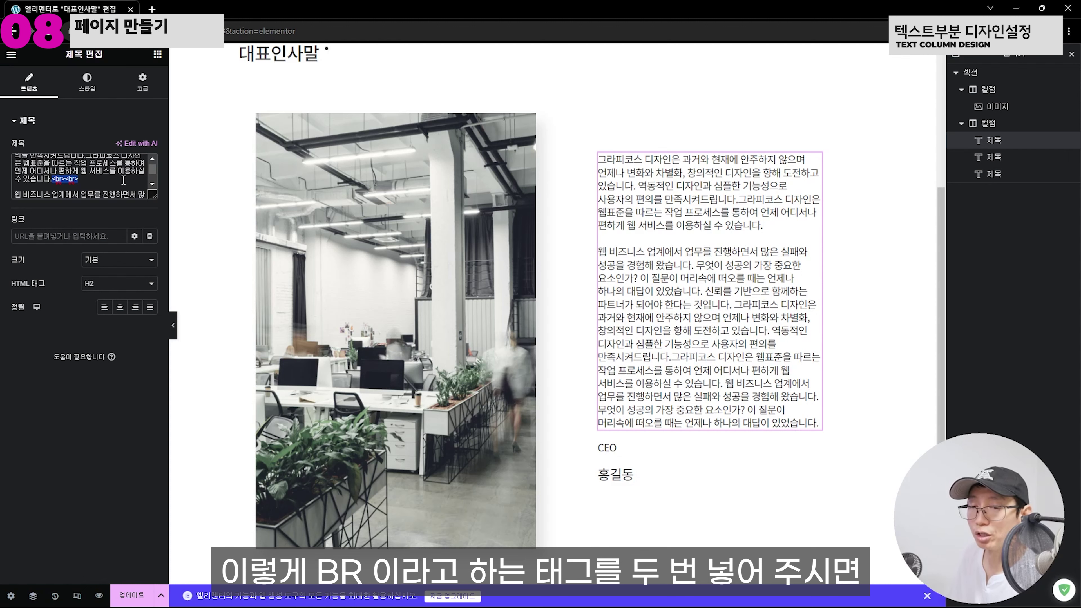
Insert <br><br> before the second "그라피코스 디자인은 과거와 현재에" sentence and again before the last "웹 비즈니스 업계에서" sentence
{"action": "scroll", "coordinate": [125, 178], "scroll_direction": "down", "scroll_amount": 3}
{"action": "scroll", "coordinate": [124, 179], "scroll_direction": "down", "scroll_amount": 3}
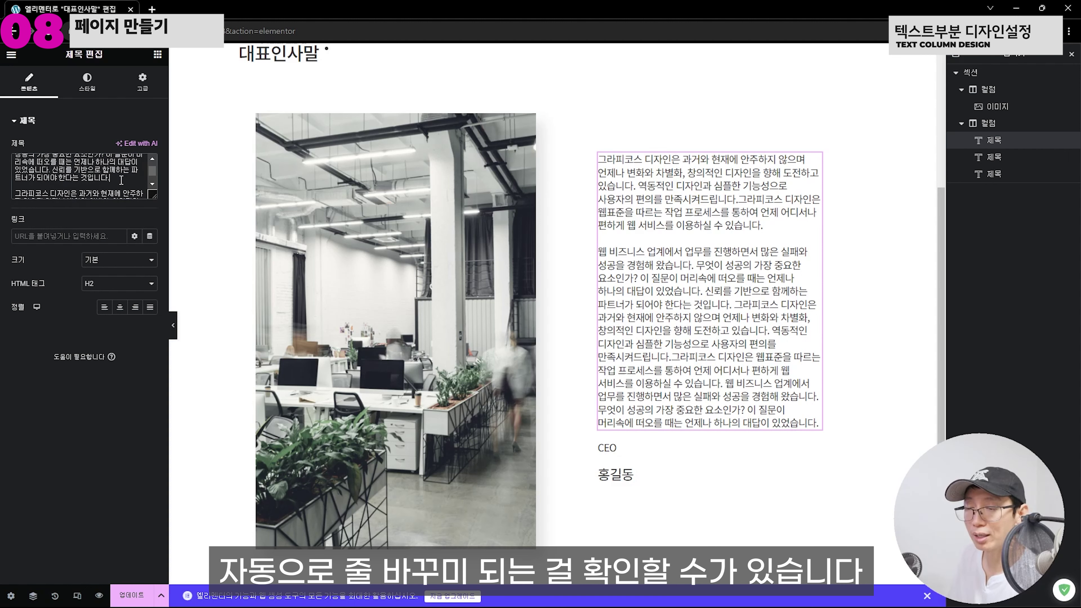
{"action": "type", "text": "<br><br>"}
{"action": "scroll", "coordinate": [122, 181], "scroll_direction": "down", "scroll_amount": 3}
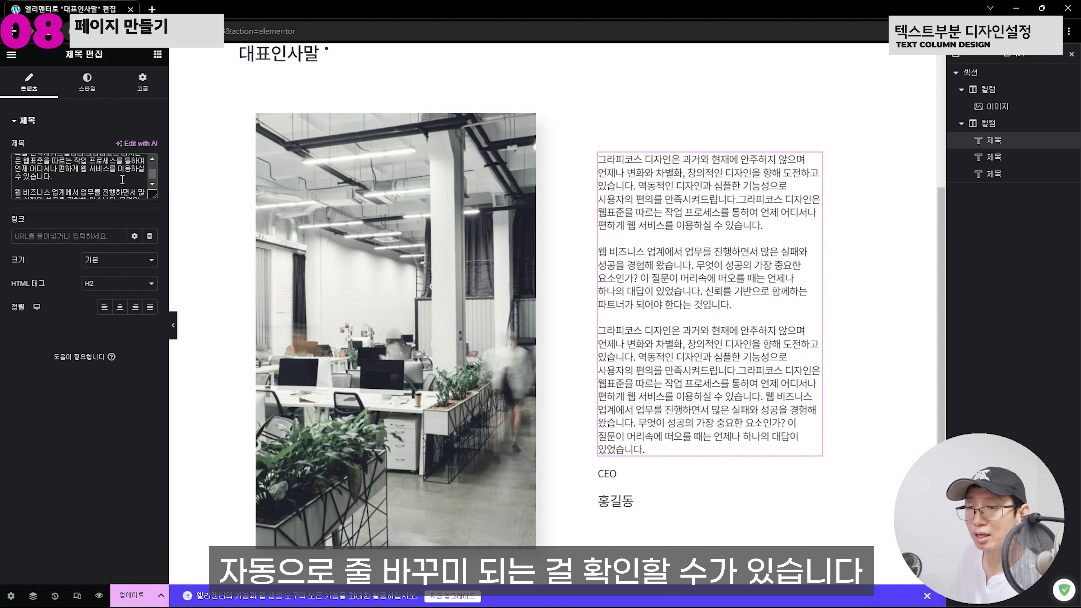
{"action": "left_click", "coordinate": [47, 197]}
{"action": "type", "text": "<br><br>"}
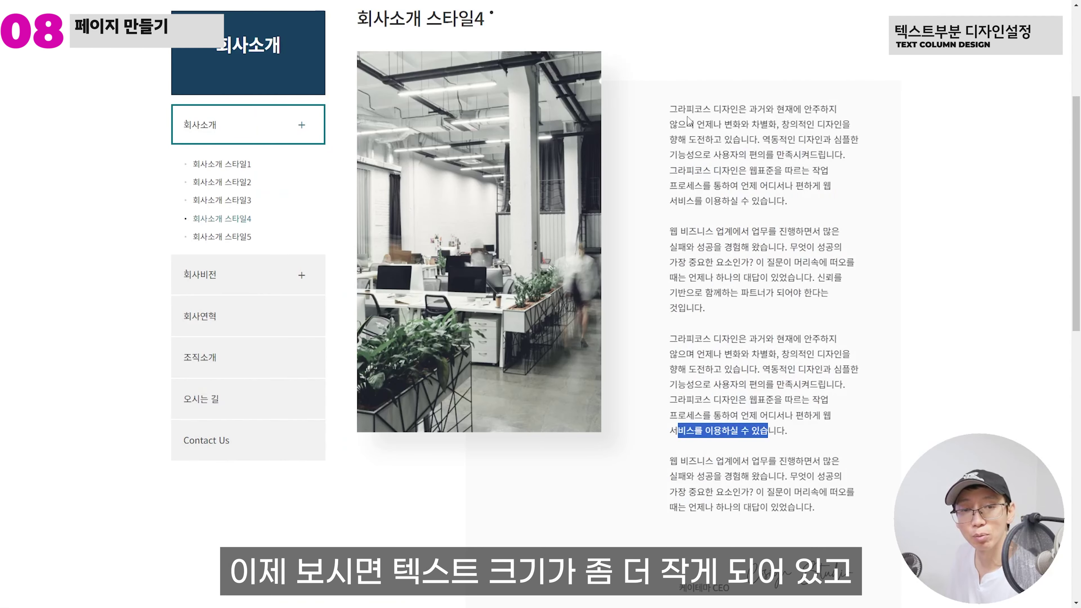
Compare the greeting text's size with the sample page and set its font size to 16 px
{"action": "left_click_drag", "start_coordinate": [670, 109], "coordinate": [729, 109]}
{"action": "left_click", "coordinate": [729, 109]}
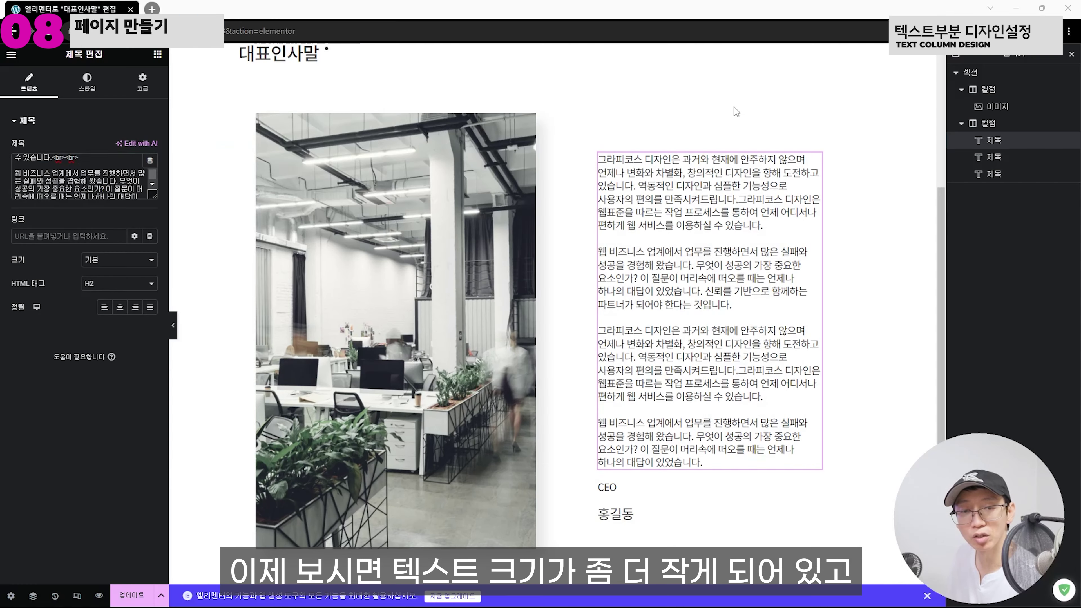
{"action": "left_click", "coordinate": [686, 159]}
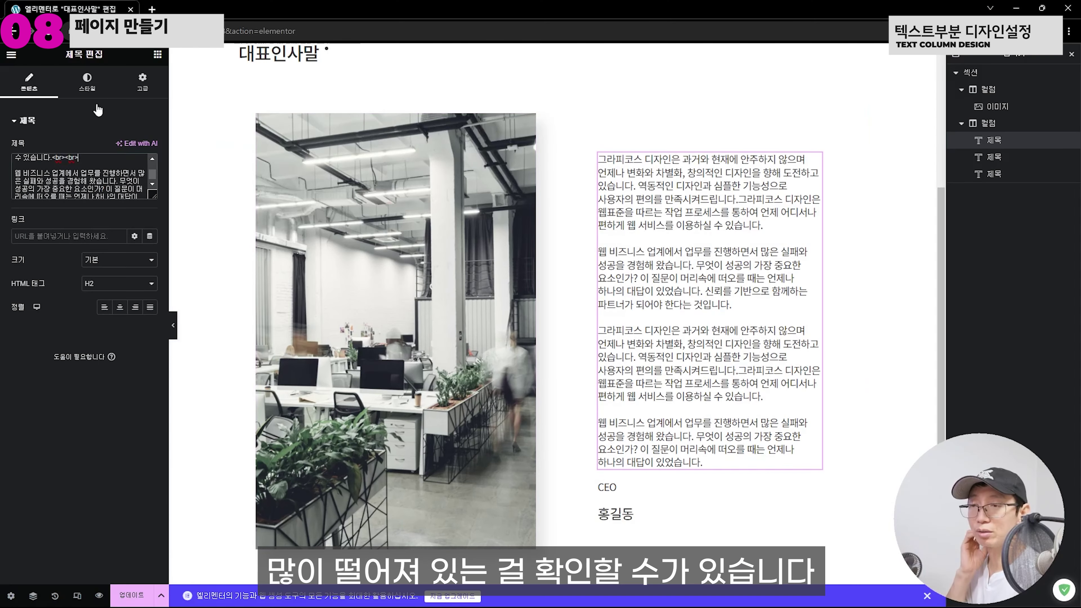
{"action": "left_click", "coordinate": [95, 85]}
{"action": "left_click", "coordinate": [150, 170]}
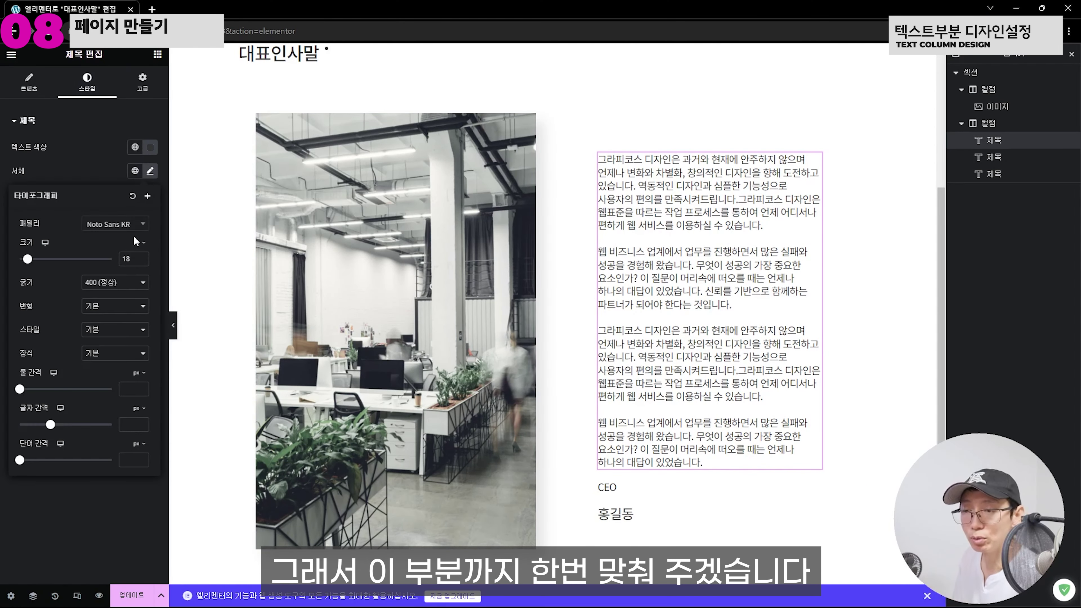
{"action": "double_click", "coordinate": [127, 259]}
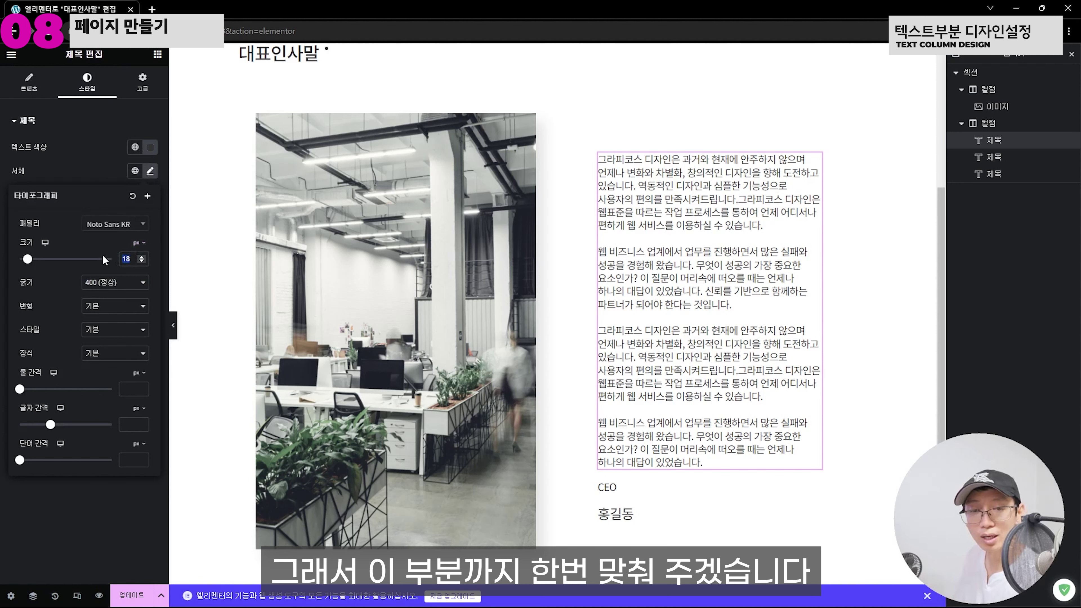
{"action": "type", "text": "16"}
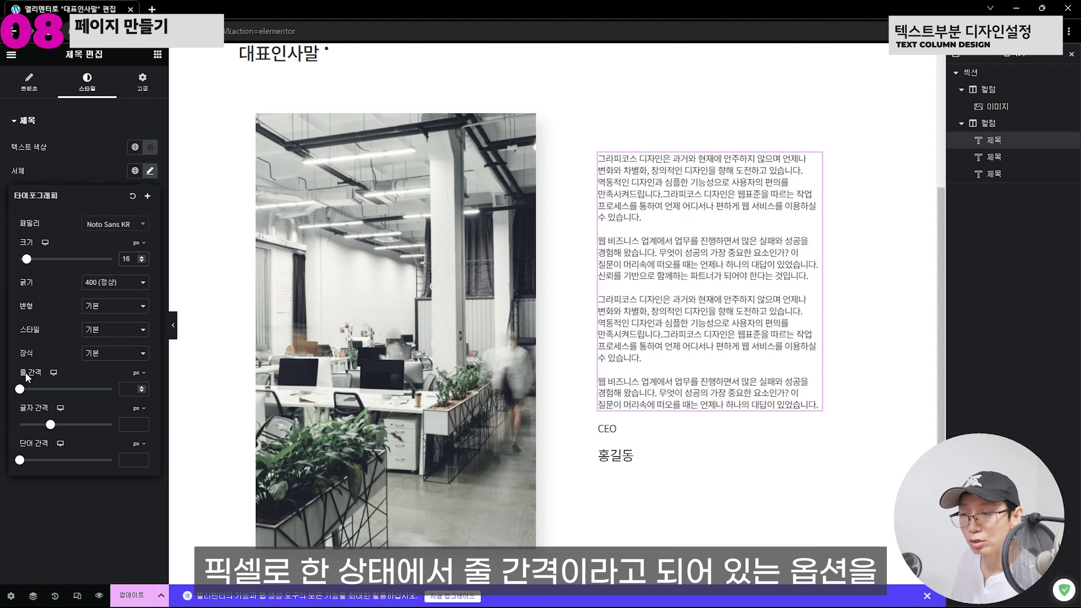
Increase the greeting text's line spacing (줄 간격) to about 30 px and update the page
{"action": "left_click_drag", "start_coordinate": [23, 389], "coordinate": [51, 390]}
{"action": "scroll", "coordinate": [547, 351], "scroll_direction": "down", "scroll_amount": 5}
{"action": "scroll", "coordinate": [545, 353], "scroll_direction": "up", "scroll_amount": 2}
{"action": "scroll", "coordinate": [546, 352], "scroll_direction": "up", "scroll_amount": 4}
{"action": "key", "text": "ctrl+s"}
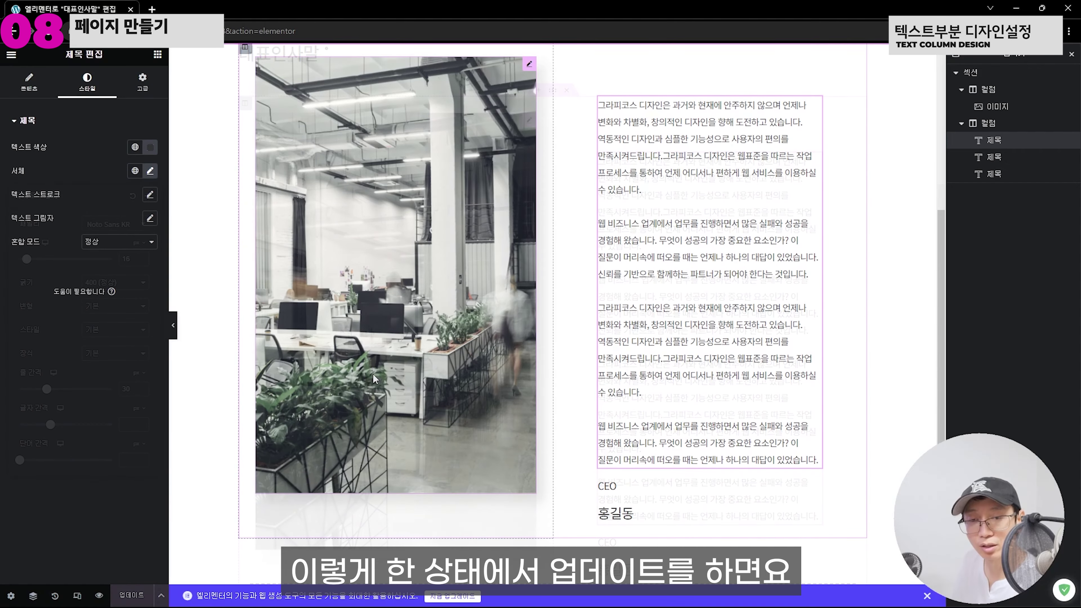
Examine how the sample page arranges the job title and signature and compare it with the CEO and name headings
{"action": "scroll", "coordinate": [378, 374], "scroll_direction": "down", "scroll_amount": 5}
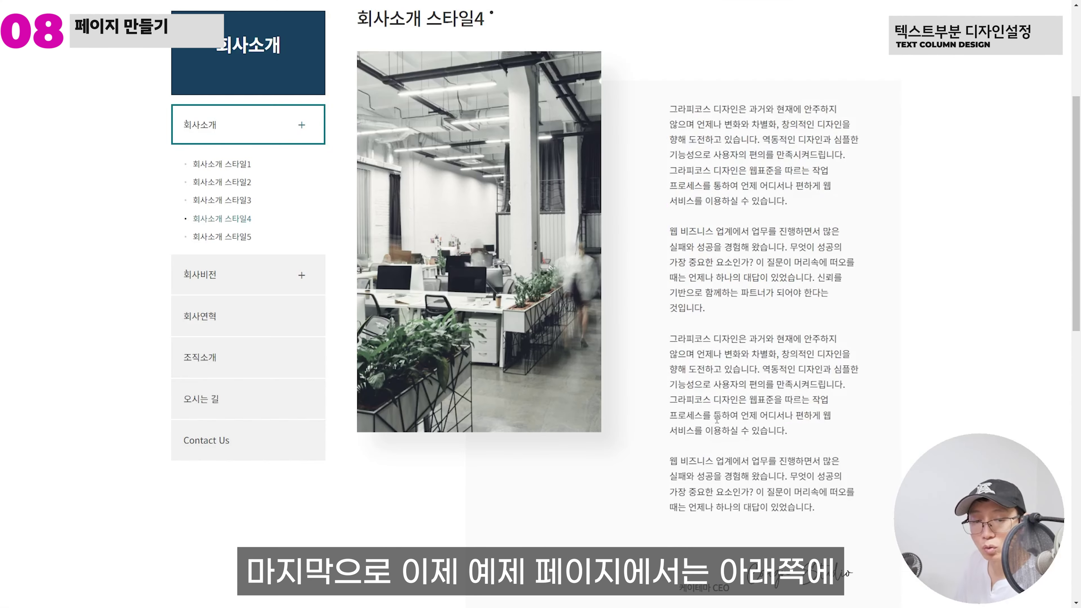
{"action": "scroll", "coordinate": [719, 426], "scroll_direction": "down", "scroll_amount": 4}
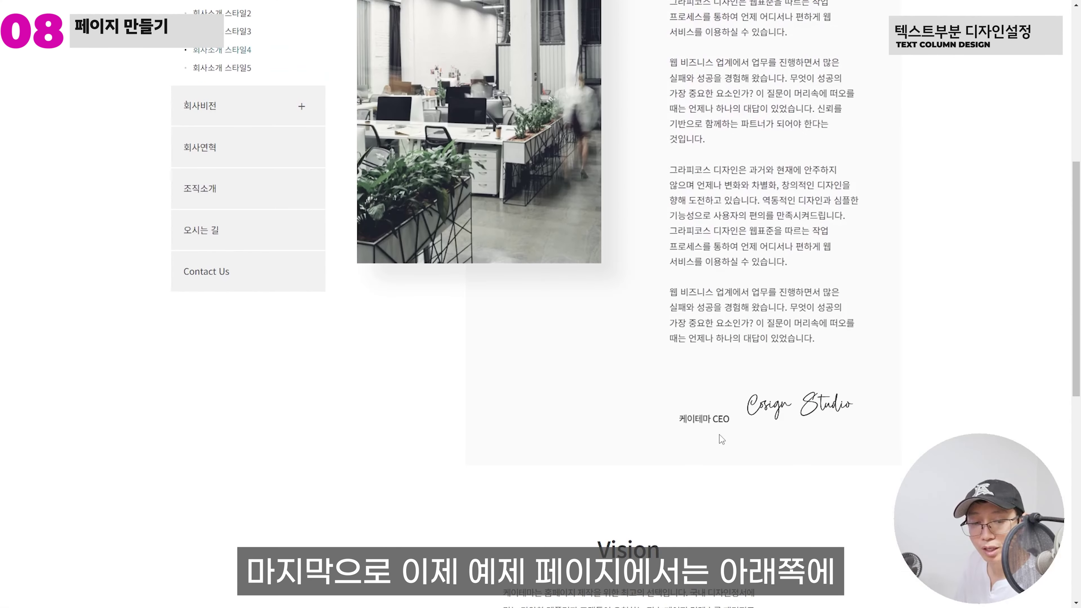
{"action": "left_click_drag", "start_coordinate": [679, 419], "coordinate": [728, 419]}
{"action": "left_click", "coordinate": [700, 424]}
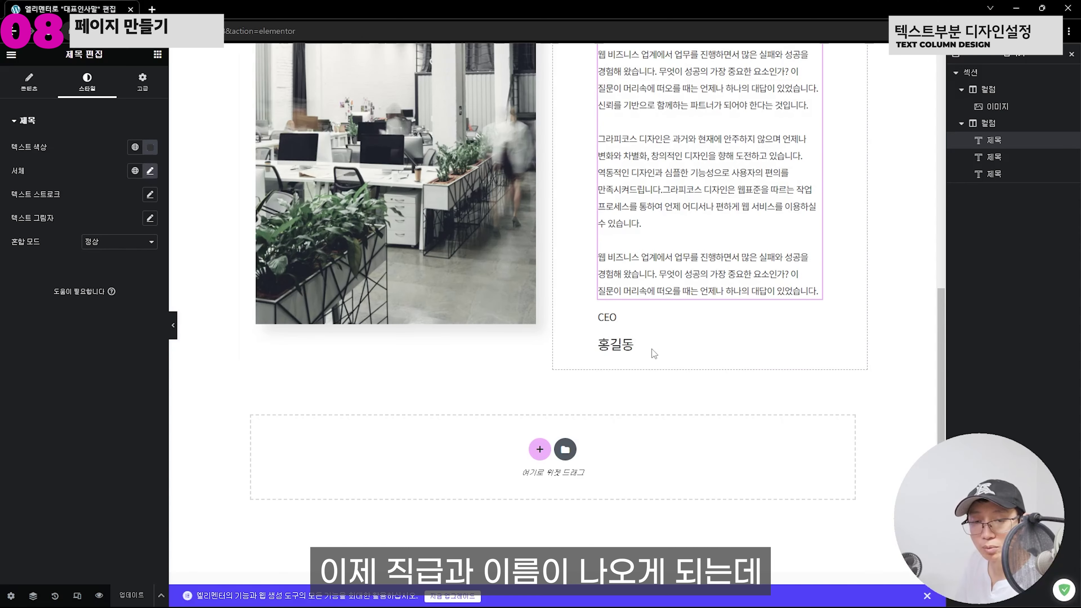
{"action": "left_click", "coordinate": [616, 318]}
{"action": "left_click", "coordinate": [626, 344]}
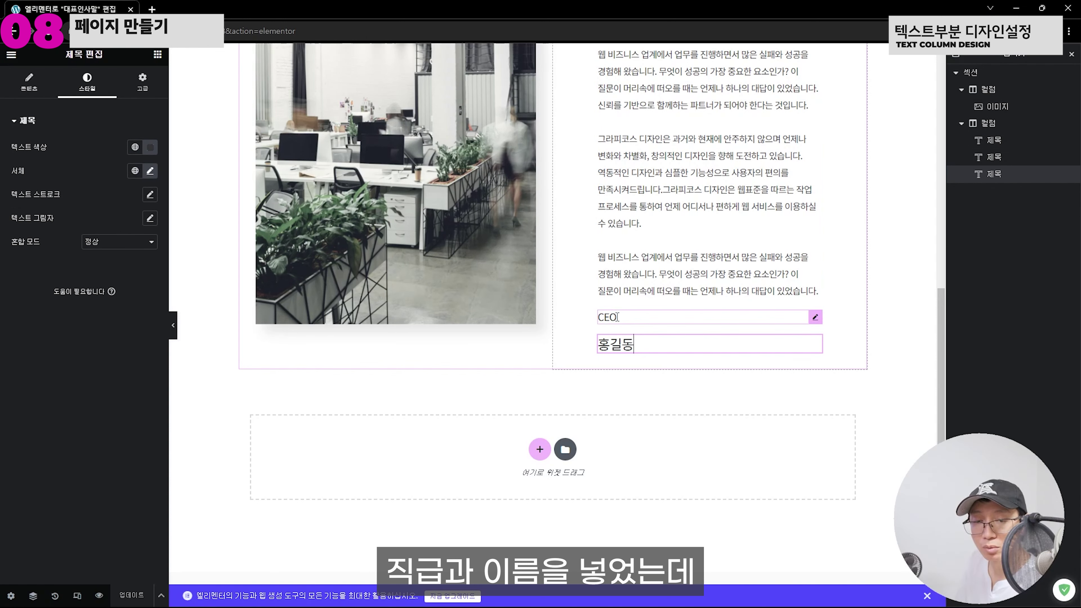
{"action": "left_click", "coordinate": [619, 317]}
{"action": "left_click", "coordinate": [622, 344]}
Set the width (너비) of the CEO heading to 인라인 (auto)
{"action": "left_click", "coordinate": [623, 317]}
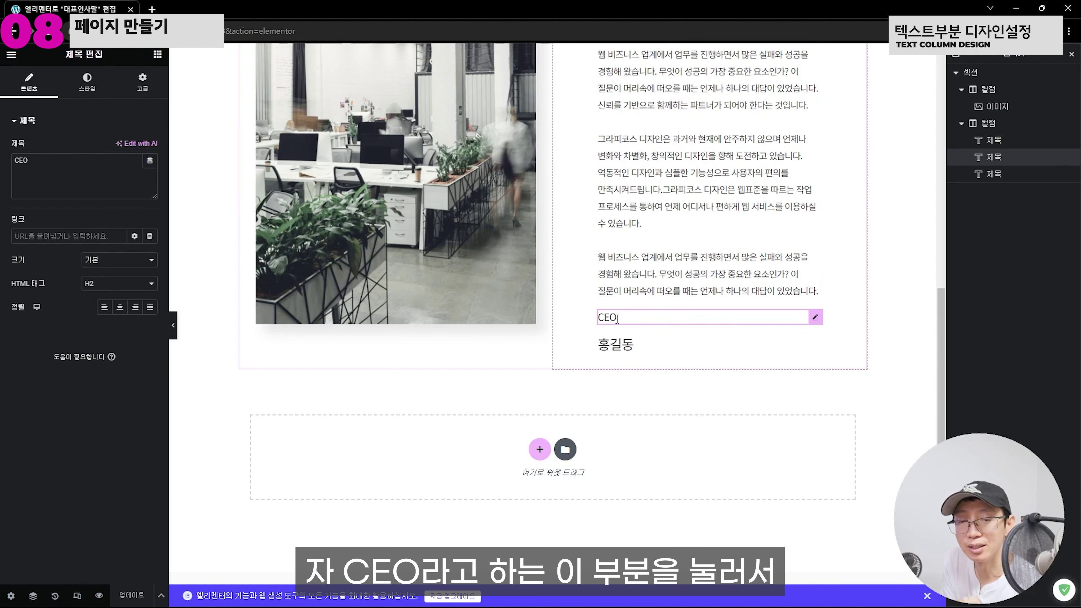
{"action": "left_click", "coordinate": [137, 87]}
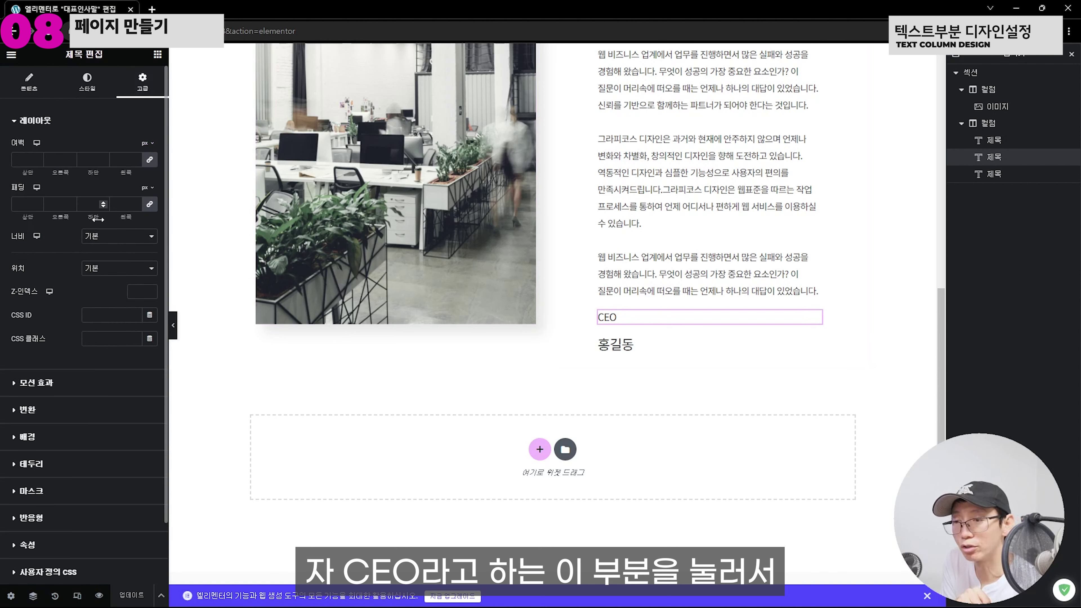
{"action": "left_click", "coordinate": [111, 238]}
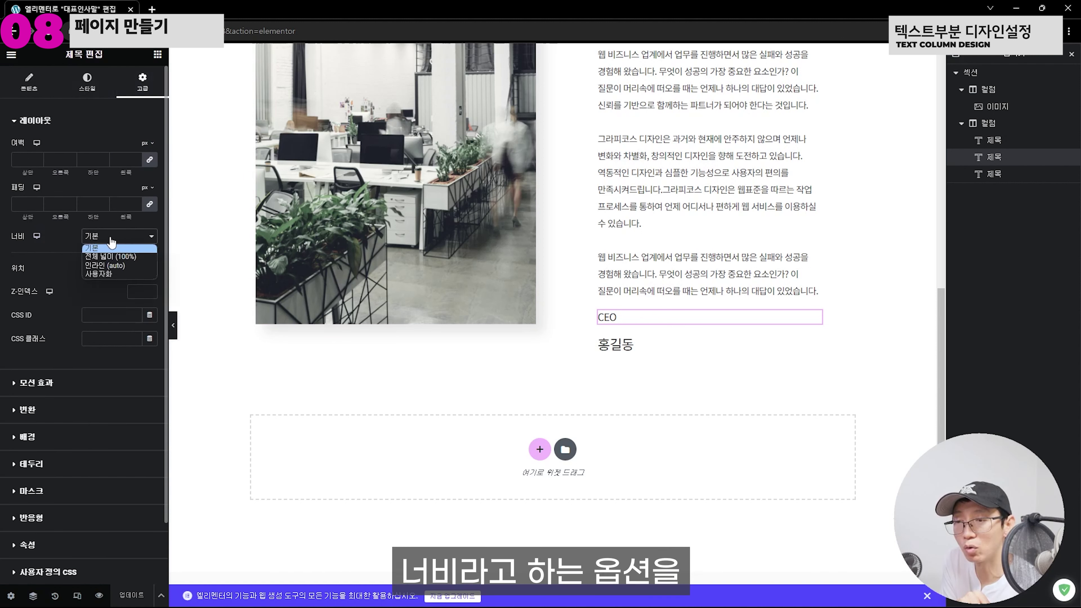
{"action": "left_click", "coordinate": [120, 268]}
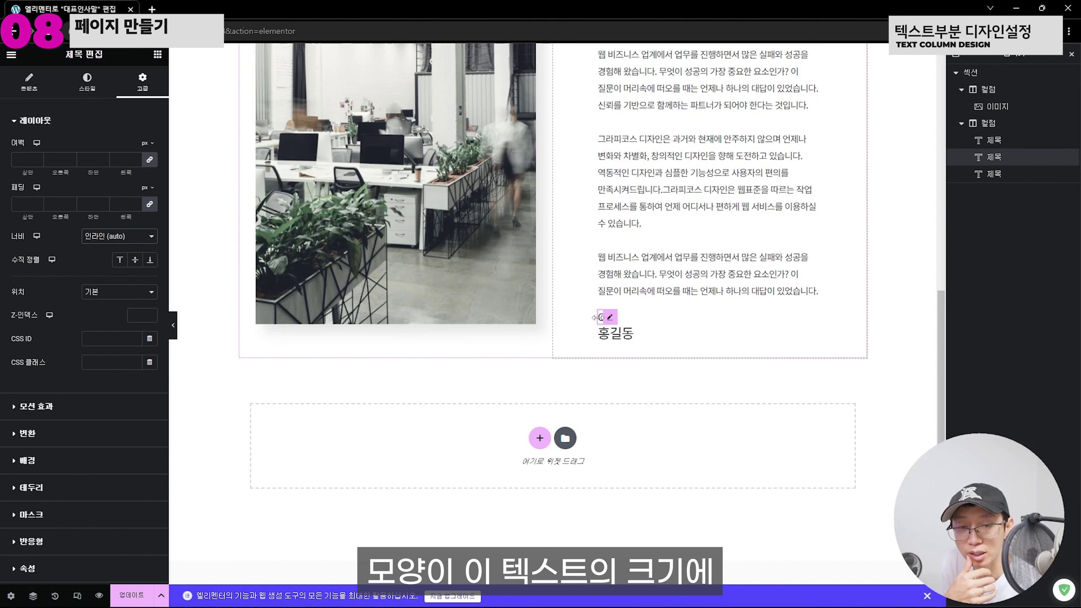
Set the width of the name heading below CEO to 인라인 (auto) as well
{"action": "left_click", "coordinate": [613, 335]}
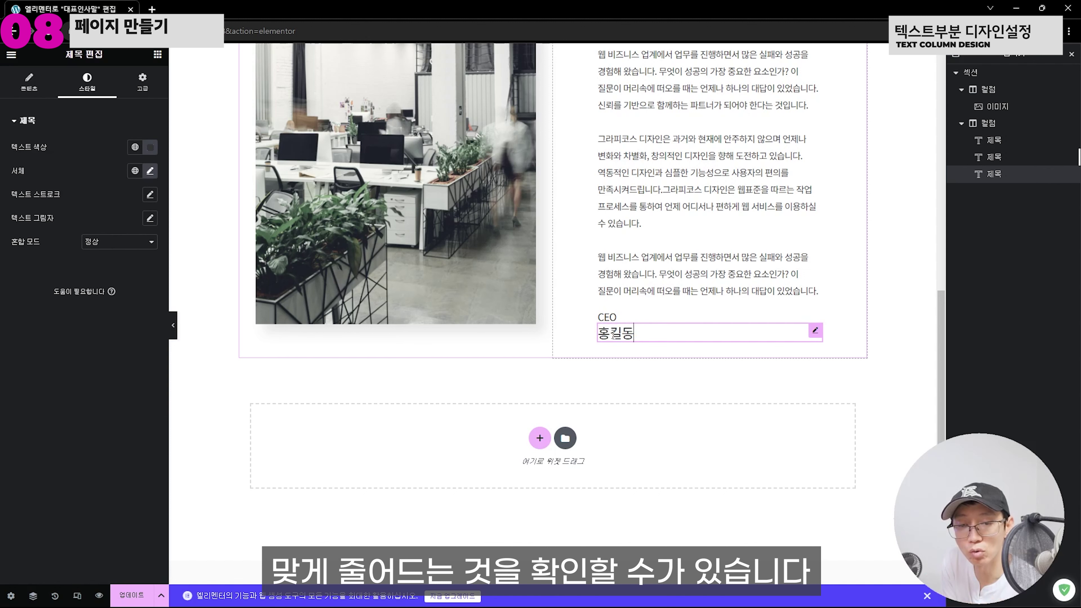
{"action": "left_click", "coordinate": [142, 81]}
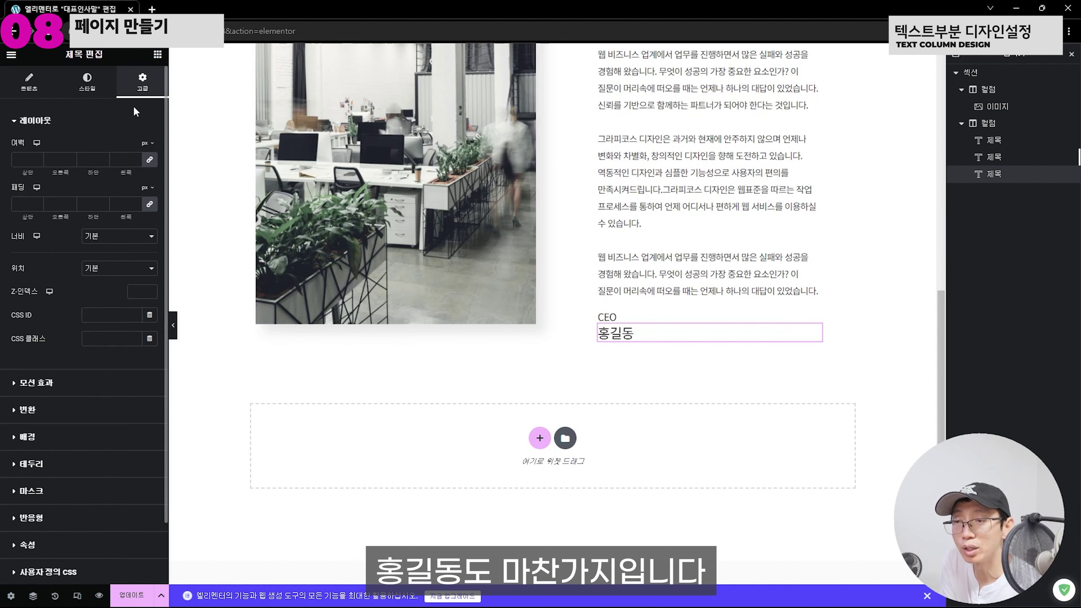
{"action": "left_click", "coordinate": [139, 235]}
{"action": "left_click", "coordinate": [133, 266]}
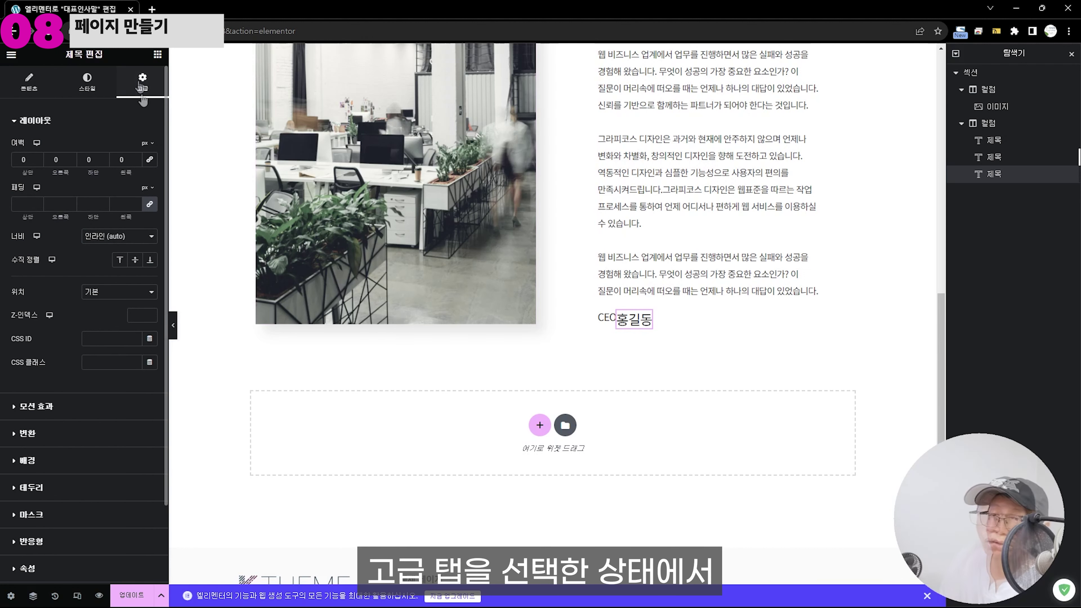
Give the name heading a left margin of 15 px and align the CEO heading vertically to the bottom
{"action": "left_click", "coordinate": [124, 160]}
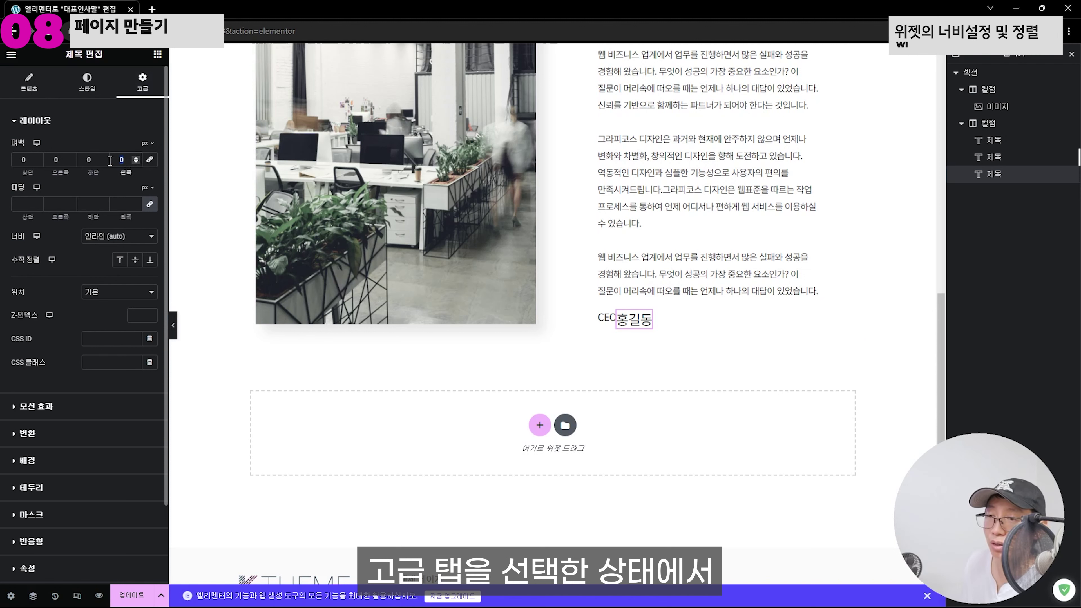
{"action": "type", "text": "15"}
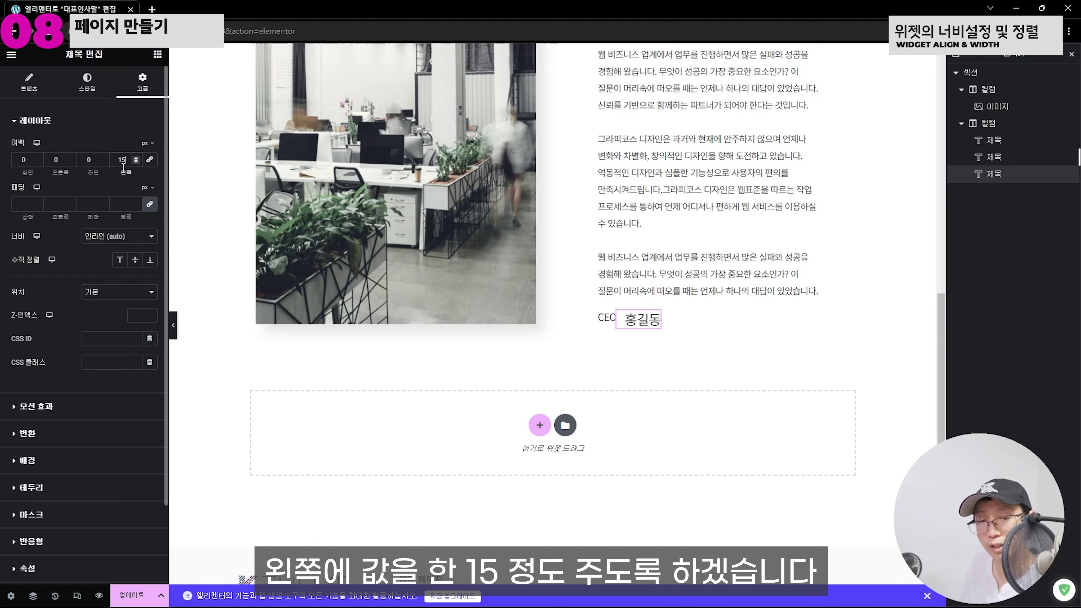
{"action": "left_click", "coordinate": [605, 322]}
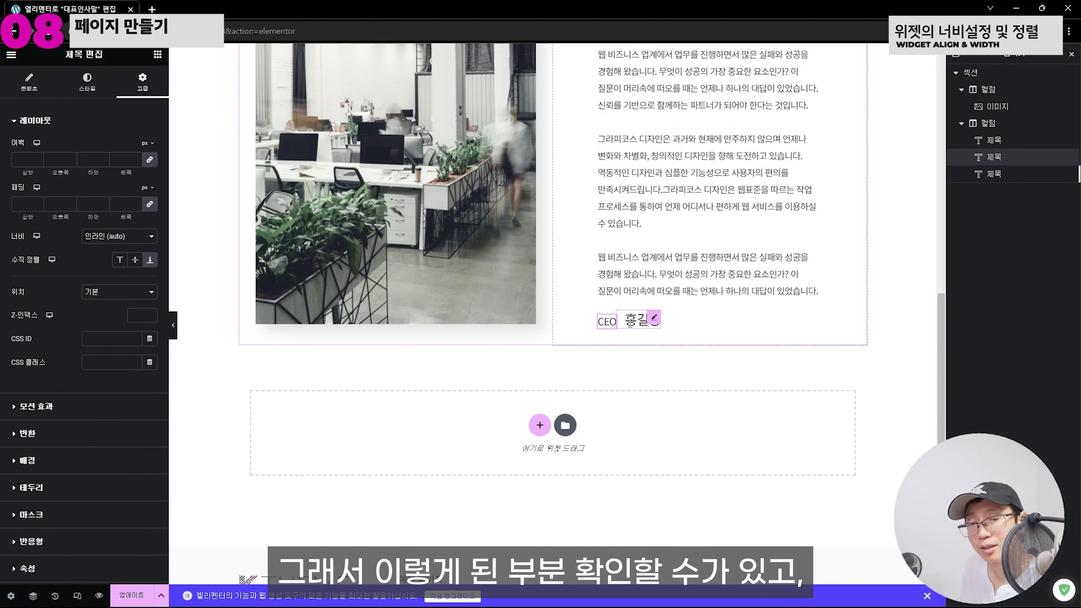
{"action": "left_click", "coordinate": [654, 320]}
Set the horizontal alignment (수평 정렬) of the column holding the greeting text to 종료
{"action": "scroll", "coordinate": [741, 334], "scroll_direction": "up", "scroll_amount": 3}
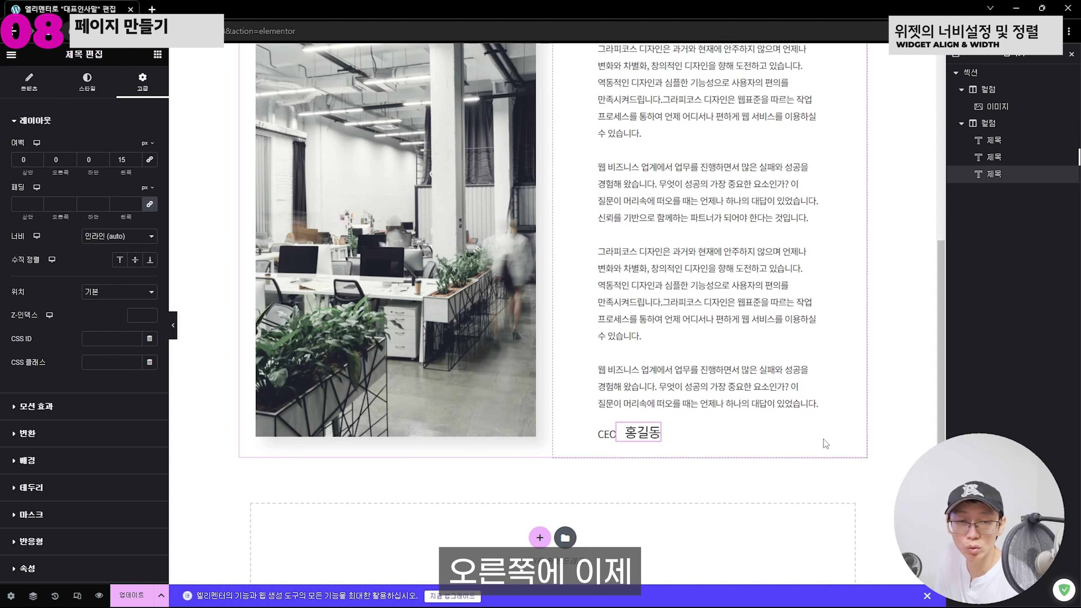
{"action": "scroll", "coordinate": [824, 439], "scroll_direction": "up", "scroll_amount": 5}
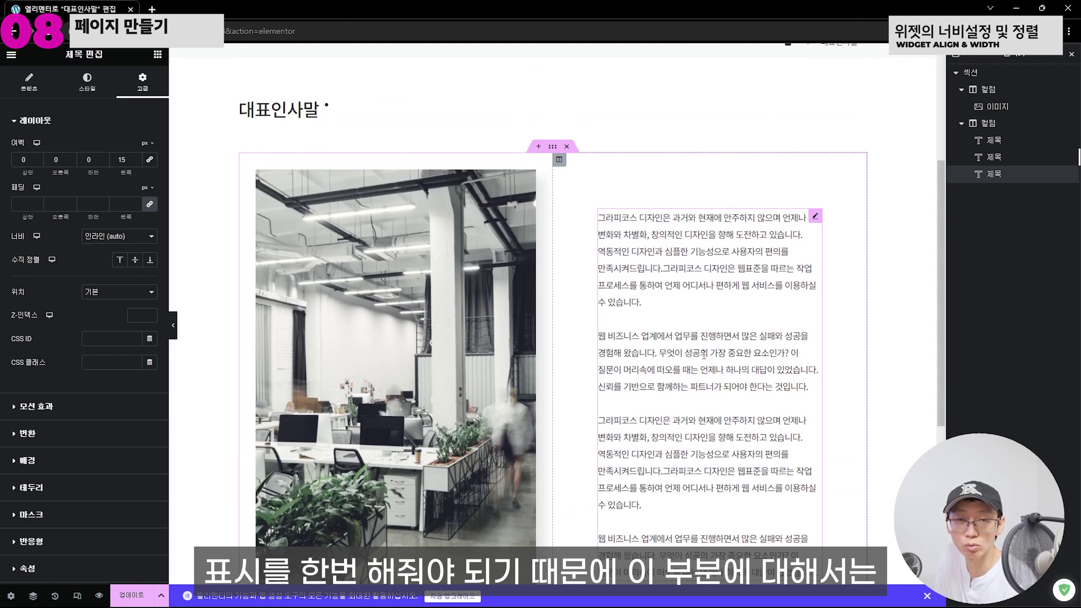
{"action": "left_click", "coordinate": [559, 160]}
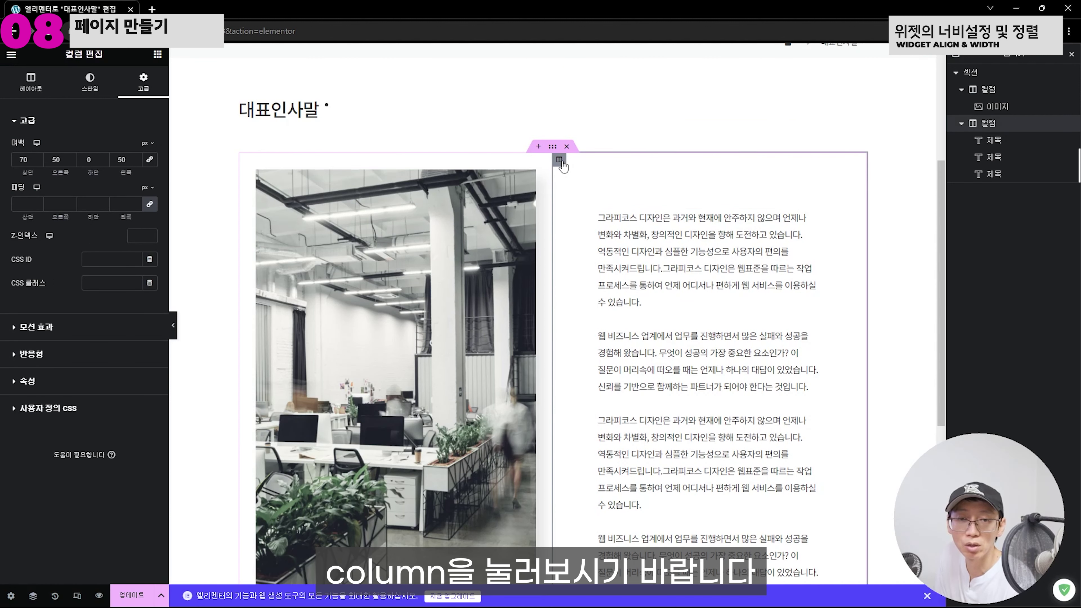
{"action": "left_click", "coordinate": [591, 193]}
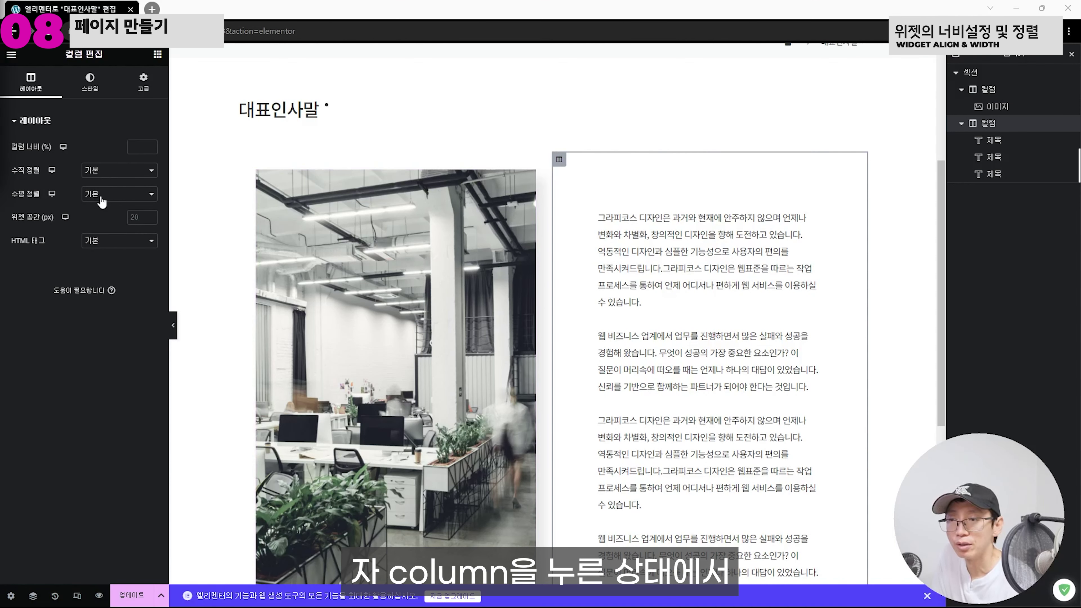
{"action": "left_click", "coordinate": [112, 195]}
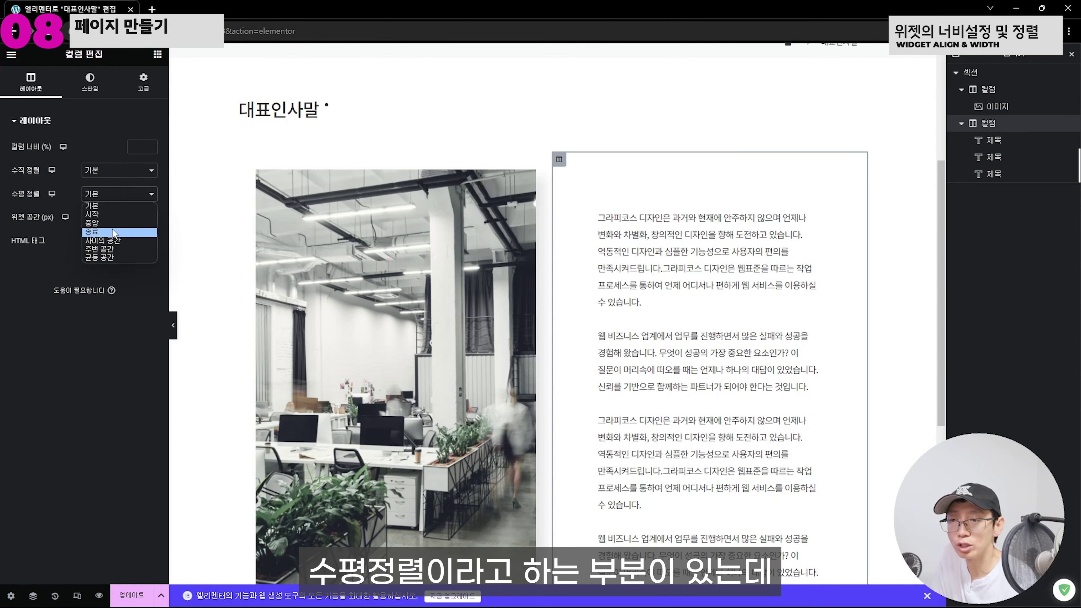
{"action": "left_click", "coordinate": [144, 231]}
{"action": "left_click", "coordinate": [879, 256]}
{"action": "scroll", "coordinate": [876, 257], "scroll_direction": "down", "scroll_amount": 4}
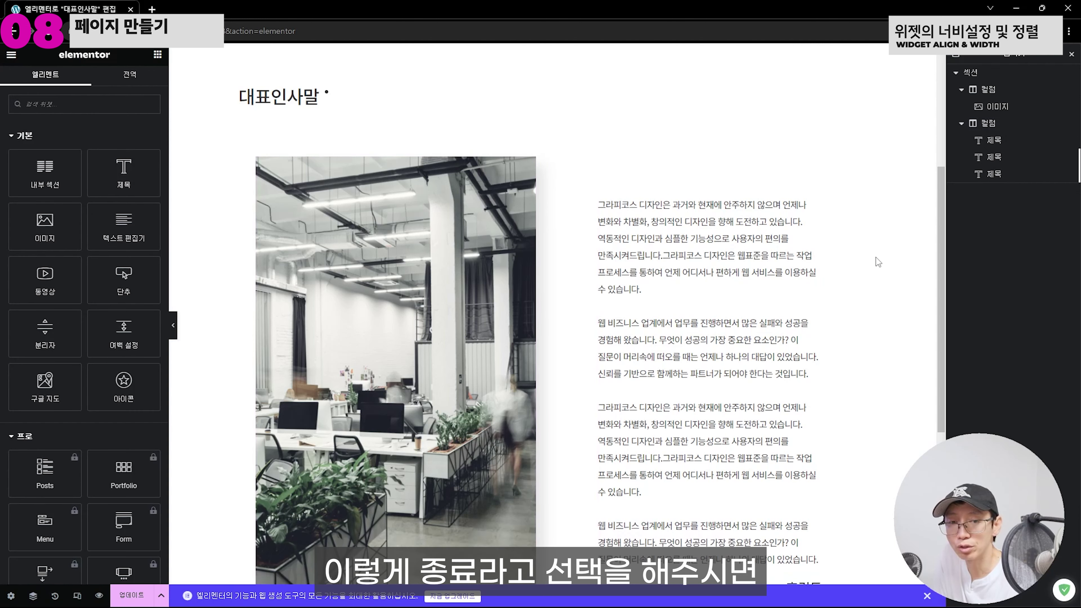
{"action": "scroll", "coordinate": [872, 265], "scroll_direction": "up", "scroll_amount": 3}
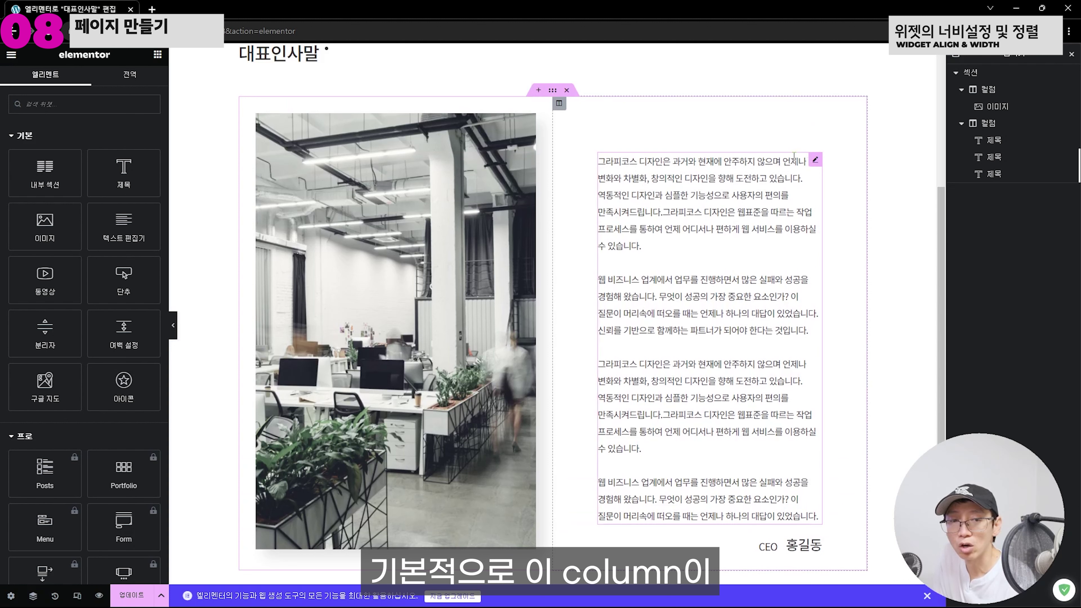
Inspect the greeting text widget and the text column's horizontal alignment options
{"action": "left_click", "coordinate": [815, 162]}
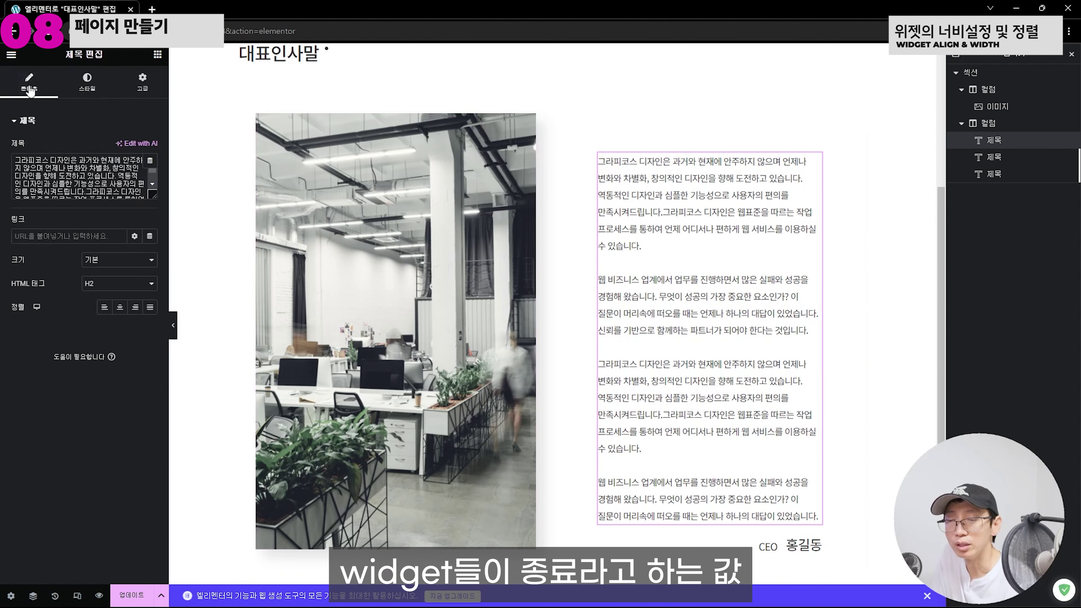
{"action": "left_click", "coordinate": [559, 103]}
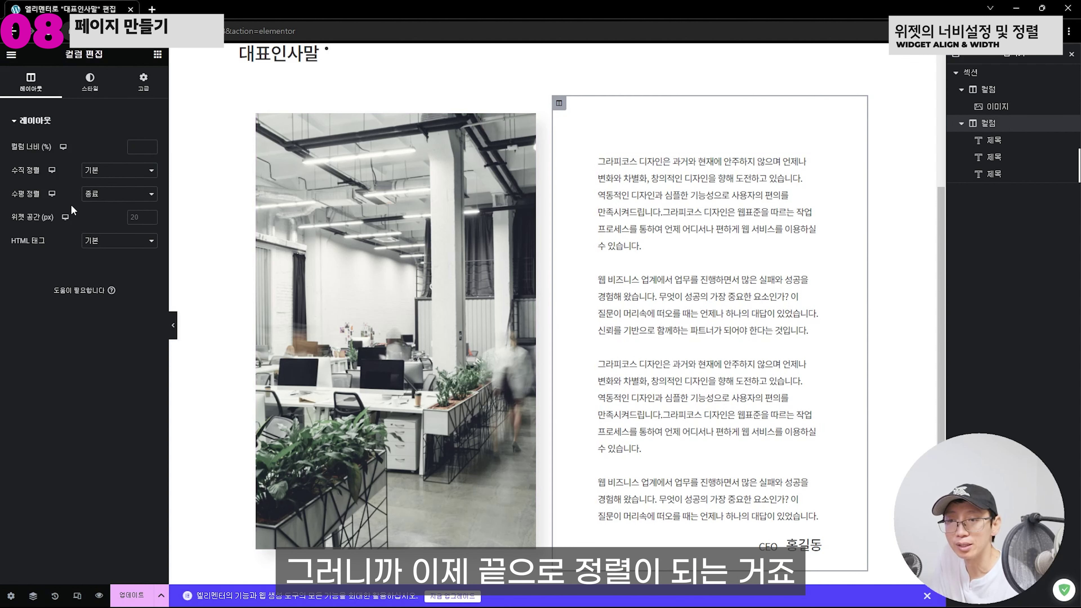
{"action": "left_click", "coordinate": [120, 204]}
{"action": "left_click", "coordinate": [120, 204]}
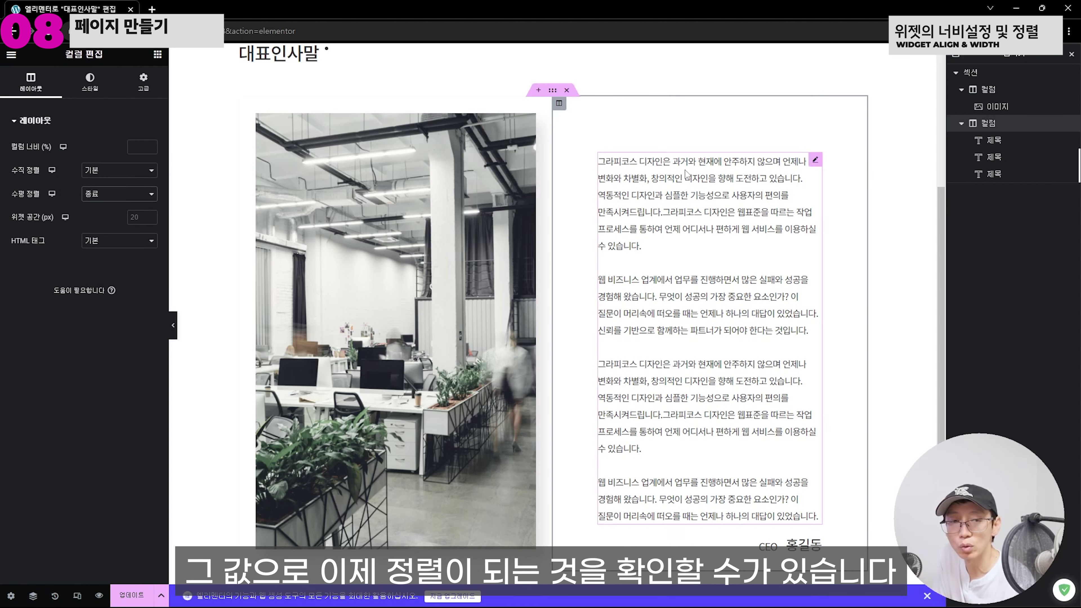
Apply a linked margin of 30 px to all four sides of the greeting text heading
{"action": "left_click", "coordinate": [899, 173]}
{"action": "scroll", "coordinate": [891, 171], "scroll_direction": "down", "scroll_amount": 4}
{"action": "scroll", "coordinate": [877, 252], "scroll_direction": "up", "scroll_amount": 1}
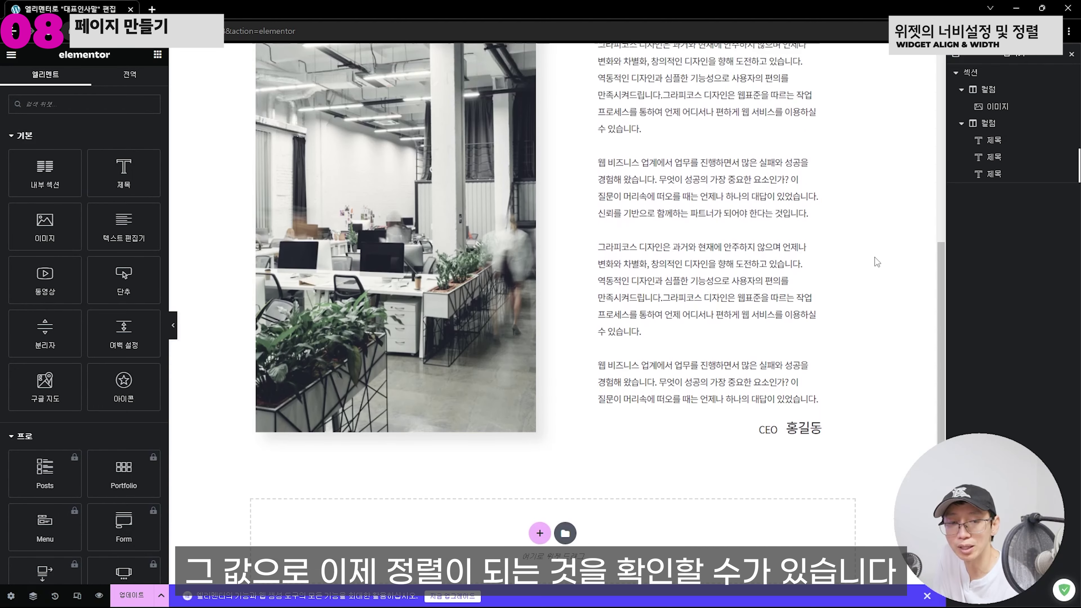
{"action": "left_click", "coordinate": [778, 383]}
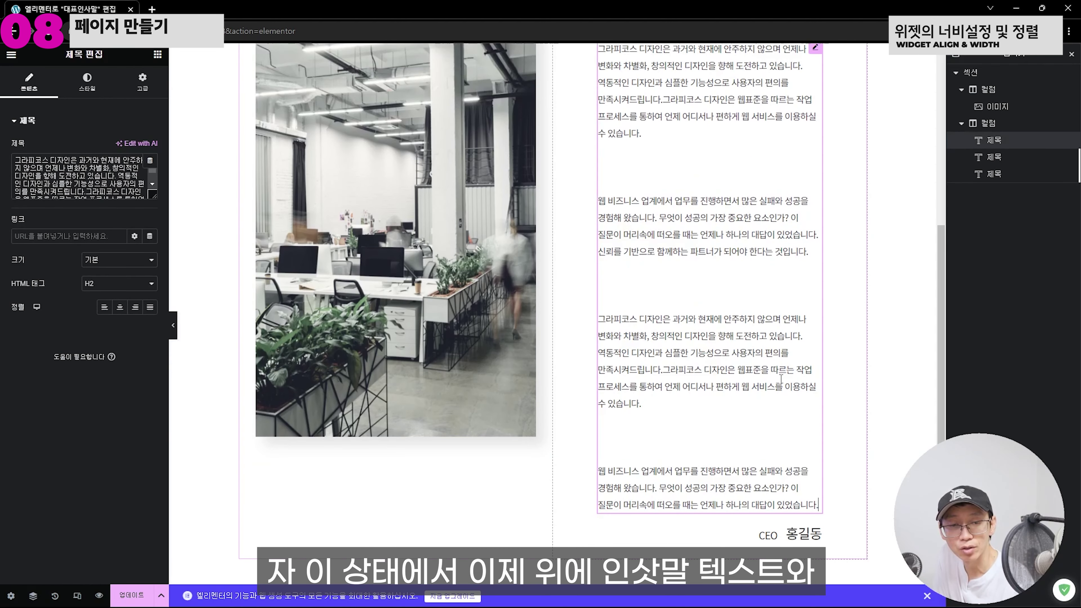
{"action": "scroll", "coordinate": [710, 309], "scroll_direction": "up", "scroll_amount": 3}
{"action": "scroll", "coordinate": [818, 222], "scroll_direction": "down", "scroll_amount": 3}
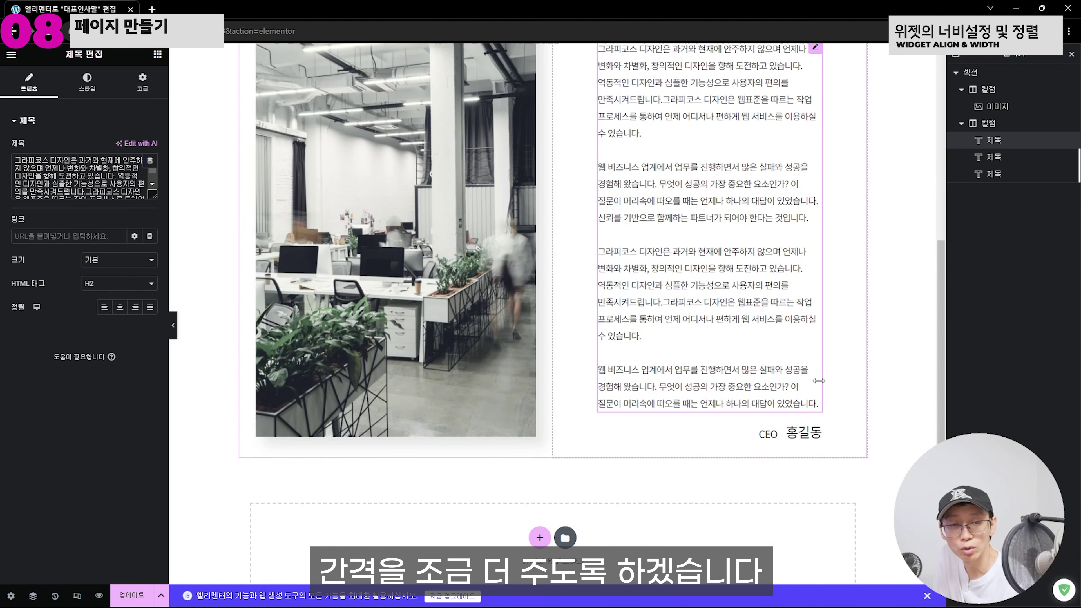
{"action": "scroll", "coordinate": [817, 374], "scroll_direction": "up", "scroll_amount": 5}
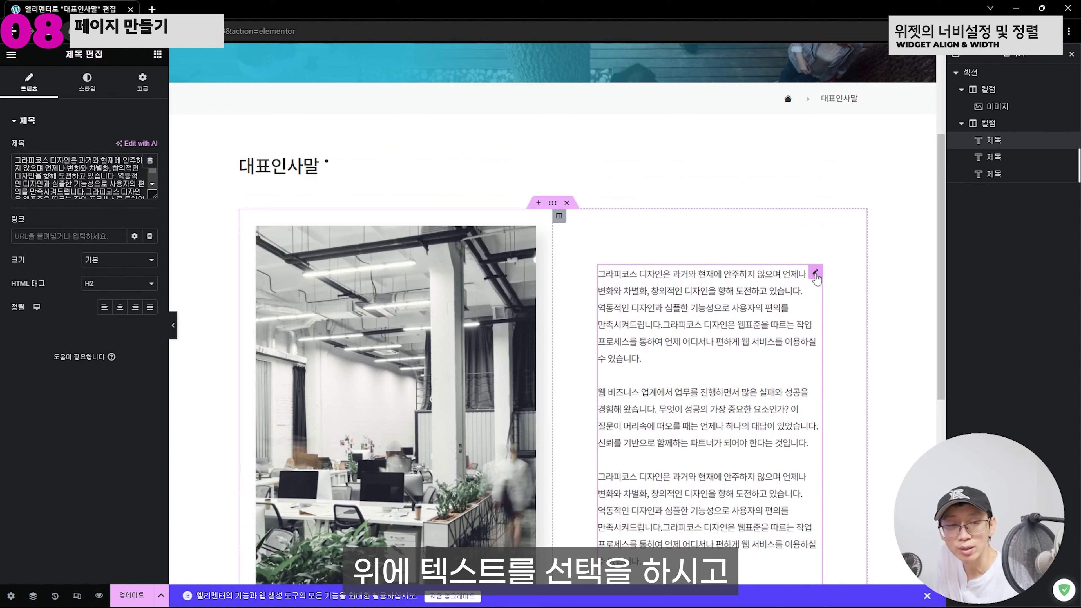
{"action": "left_click", "coordinate": [146, 93]}
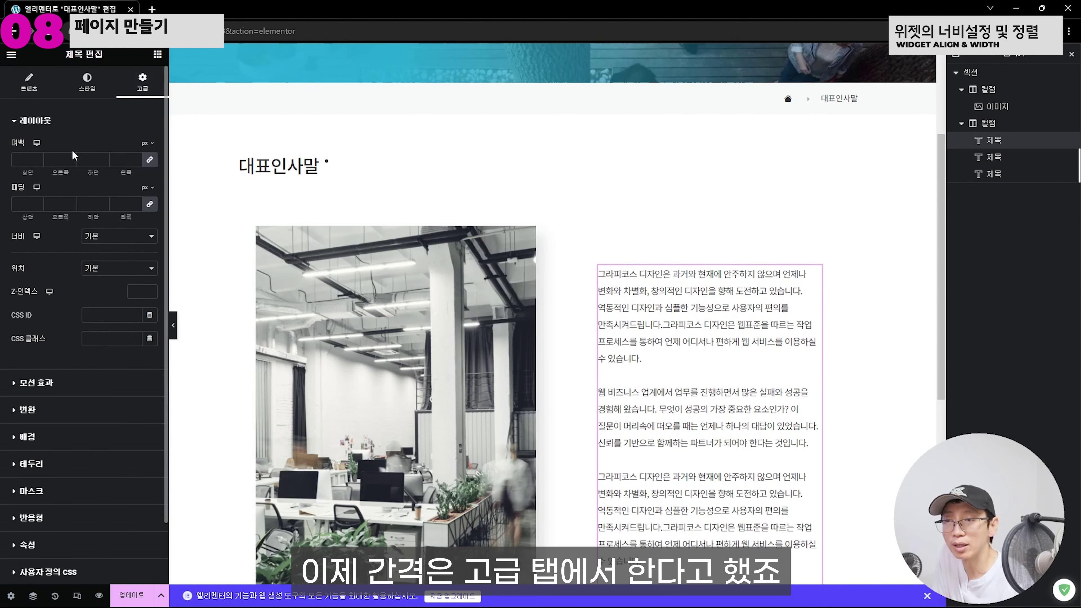
{"action": "left_click", "coordinate": [149, 160]}
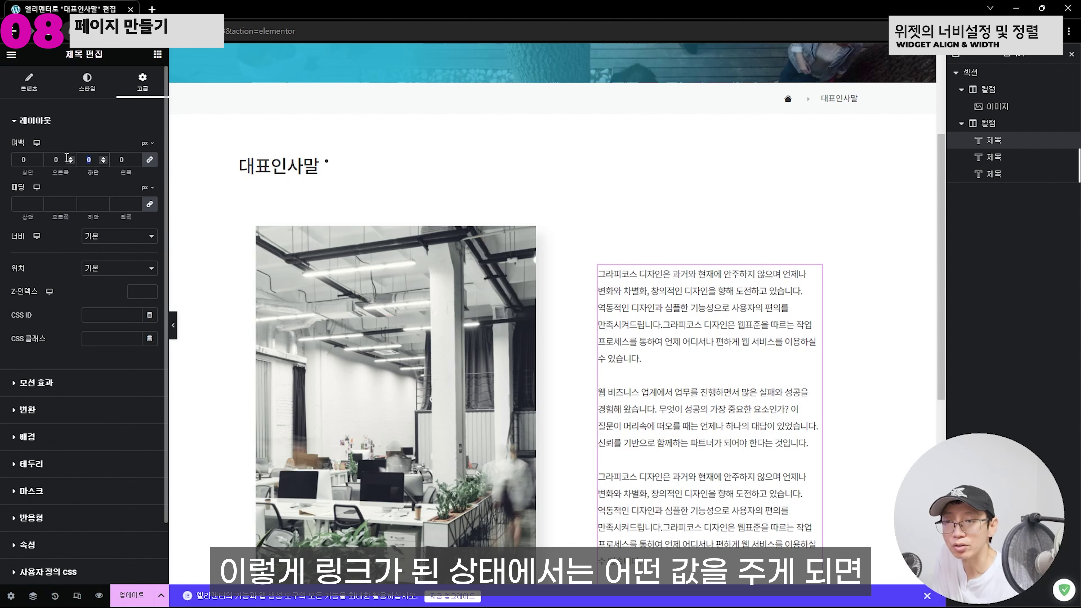
{"action": "type", "text": "30"}
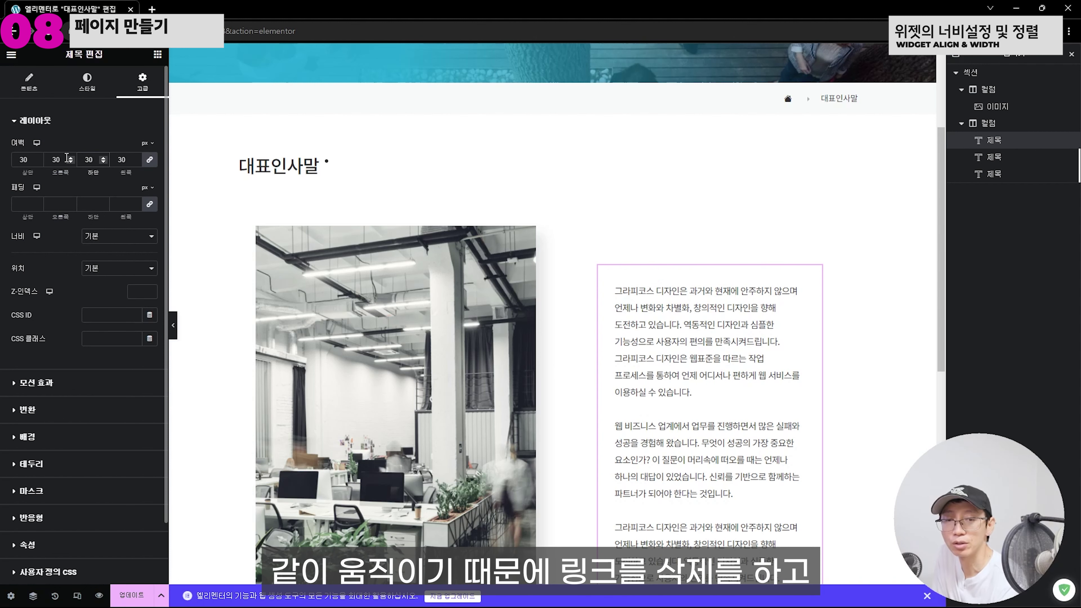
Unlink the greeting text's margin values and set its top, right and left margins to 0 px
{"action": "left_click", "coordinate": [150, 159]}
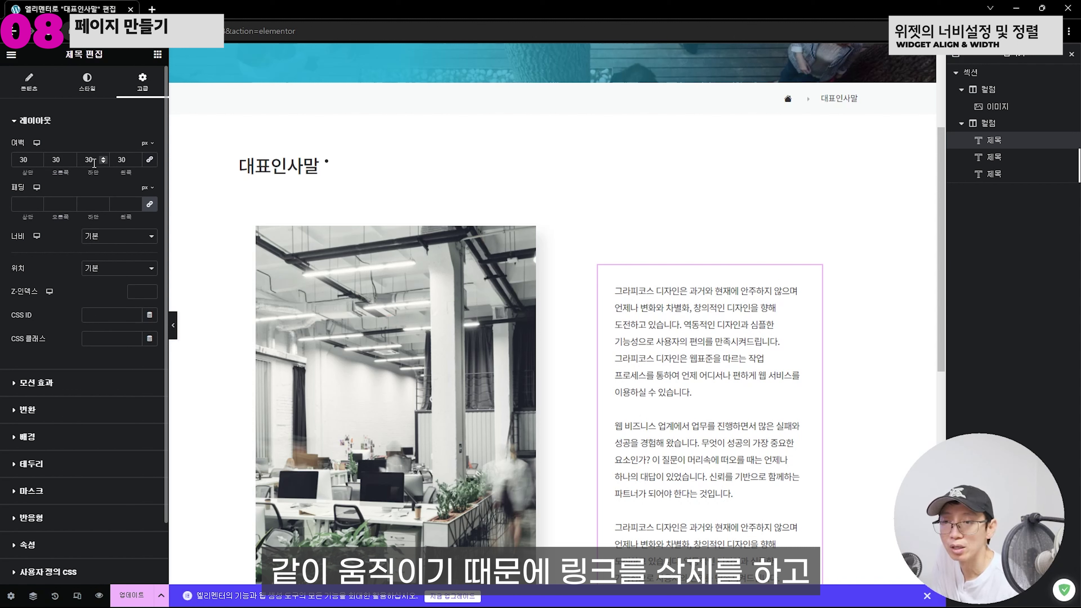
{"action": "double_click", "coordinate": [12, 159]}
{"action": "type", "text": "0"}
{"action": "key", "text": "Tab"}
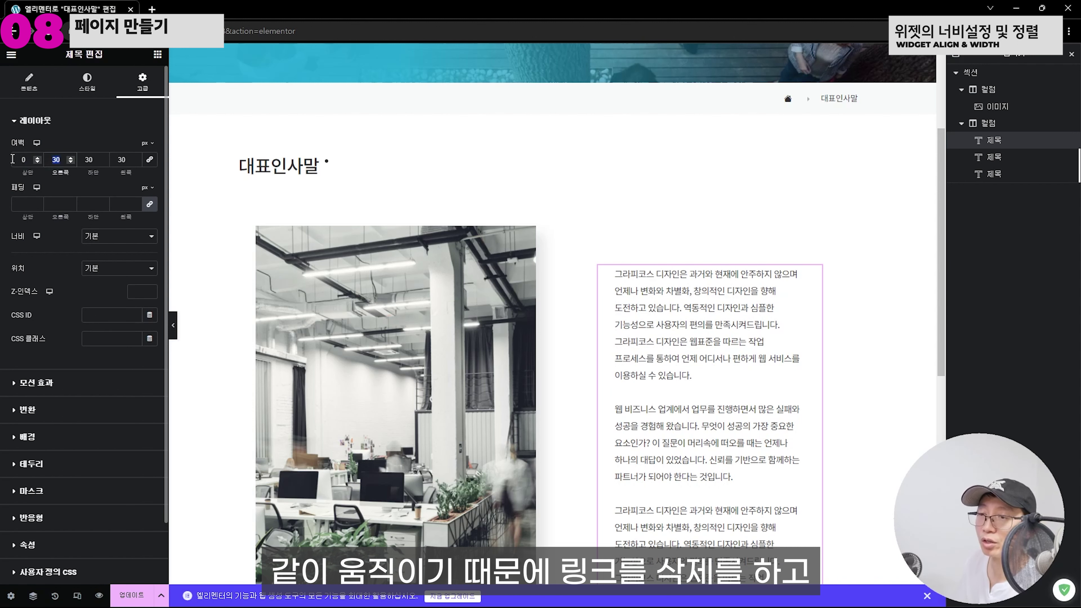
{"action": "type", "text": "0"}
{"action": "key", "text": "Tab"}
{"action": "key", "text": "Tab"}
{"action": "type", "text": "0"}
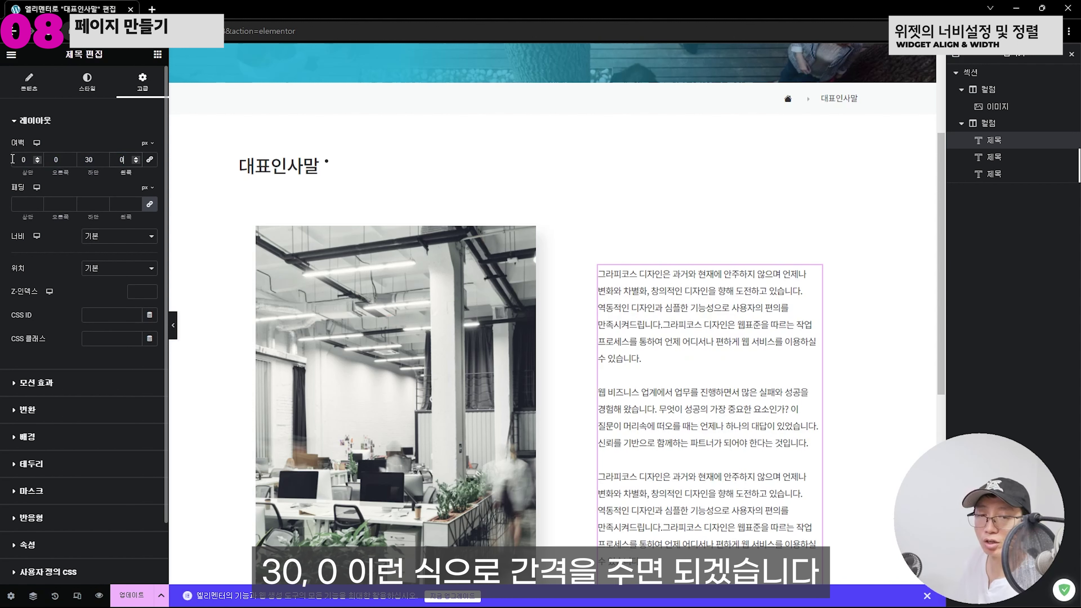
{"action": "scroll", "coordinate": [689, 266], "scroll_direction": "down", "scroll_amount": 5}
{"action": "left_click", "coordinate": [905, 320]}
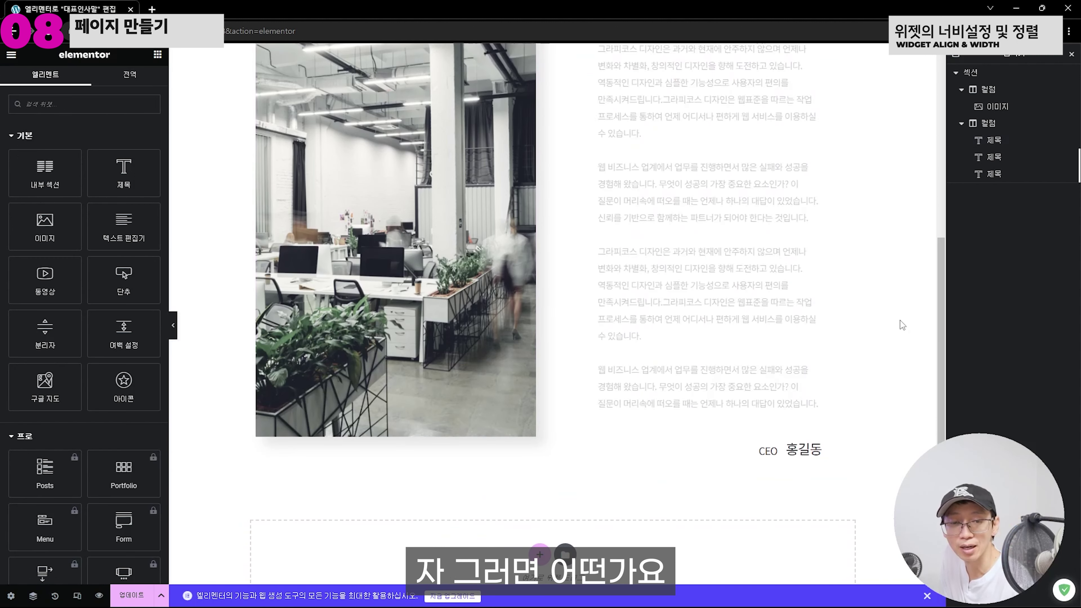
Review the spacing between the greeting text and the CEO signature, and the overall page layout
{"action": "scroll", "coordinate": [890, 326], "scroll_direction": "up", "scroll_amount": 1}
{"action": "scroll", "coordinate": [887, 326], "scroll_direction": "up", "scroll_amount": 2}
{"action": "scroll", "coordinate": [781, 435], "scroll_direction": "down", "scroll_amount": 4}
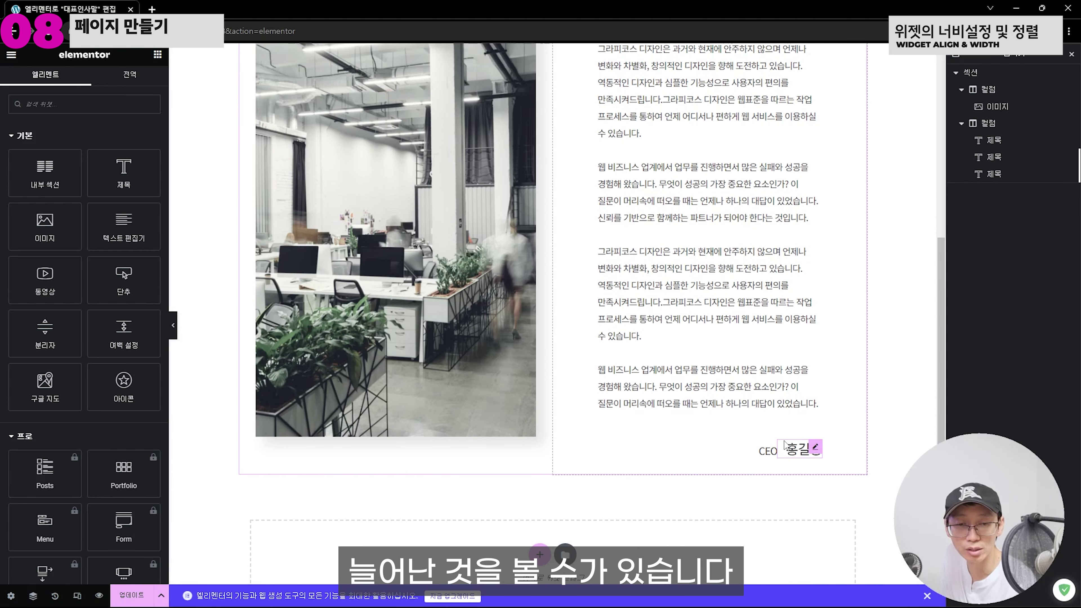
{"action": "scroll", "coordinate": [687, 309], "scroll_direction": "up", "scroll_amount": 5}
{"action": "scroll", "coordinate": [553, 340], "scroll_direction": "down", "scroll_amount": 2}
{"action": "scroll", "coordinate": [431, 353], "scroll_direction": "up", "scroll_amount": 2}
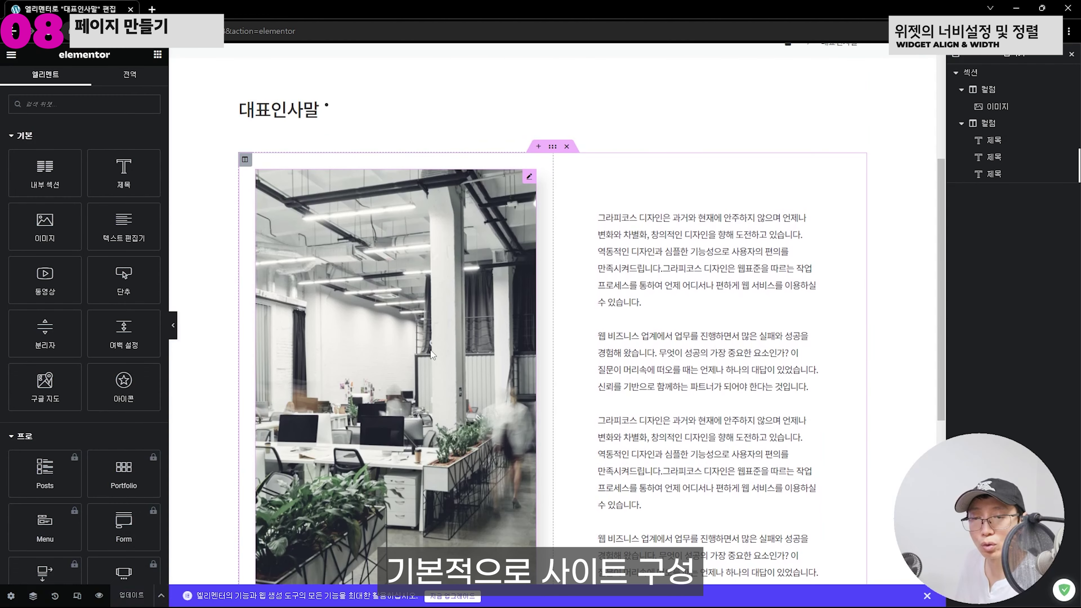
{"action": "scroll", "coordinate": [659, 297], "scroll_direction": "down", "scroll_amount": 1}
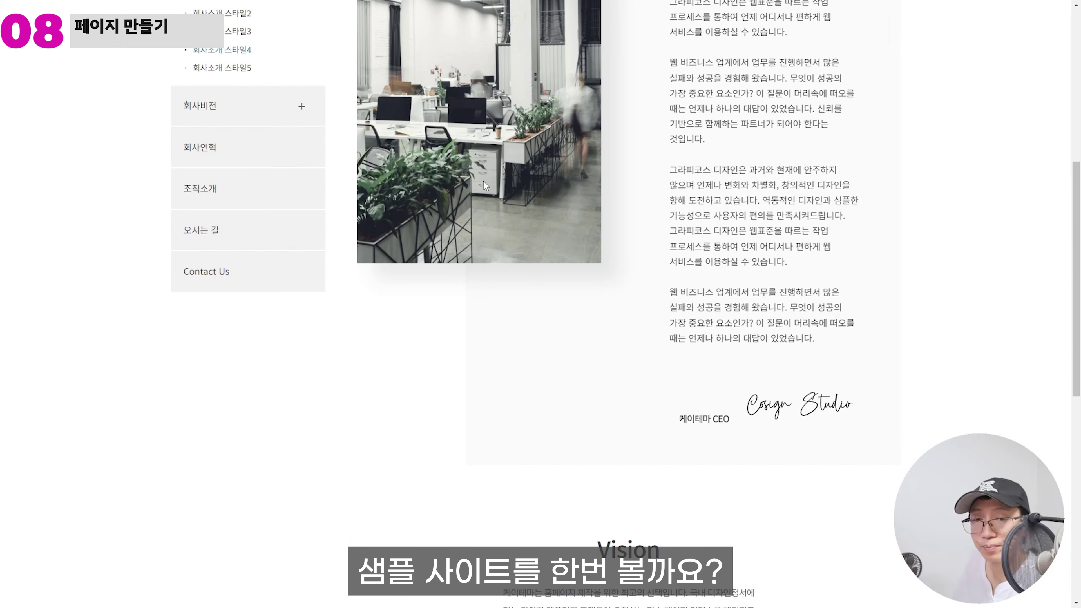
Examine the spacing and signature area on the sample page 회사소개 스타일4 and compare them with the edited page
{"action": "scroll", "coordinate": [677, 173], "scroll_direction": "up", "scroll_amount": 2}
{"action": "scroll", "coordinate": [678, 173], "scroll_direction": "up", "scroll_amount": 5}
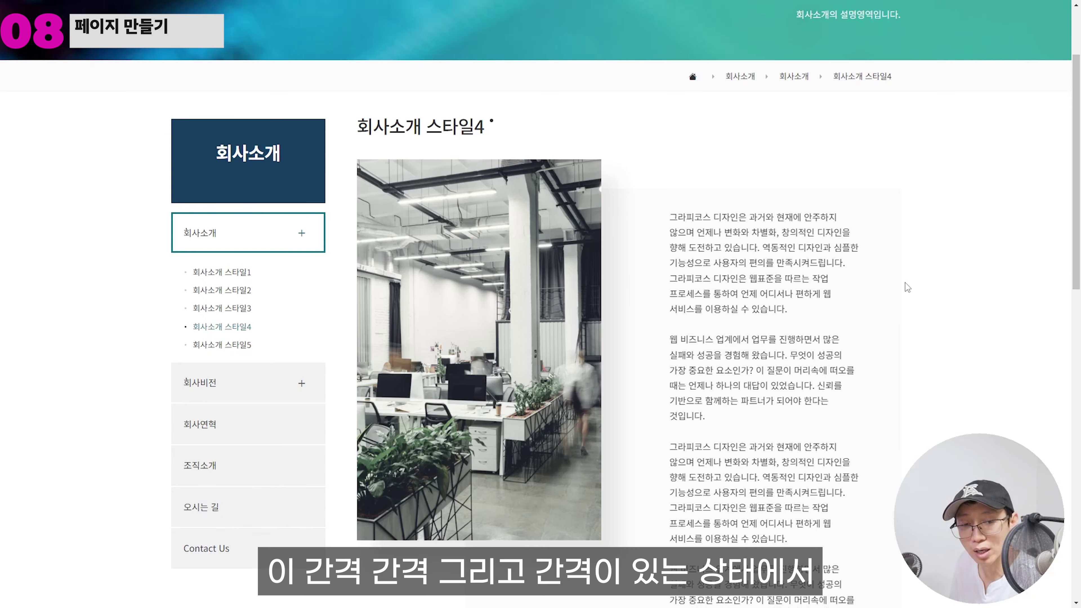
{"action": "scroll", "coordinate": [906, 284], "scroll_direction": "down", "scroll_amount": 4}
{"action": "left_click_drag", "start_coordinate": [657, 534], "coordinate": [855, 528]}
{"action": "left_click", "coordinate": [855, 528]}
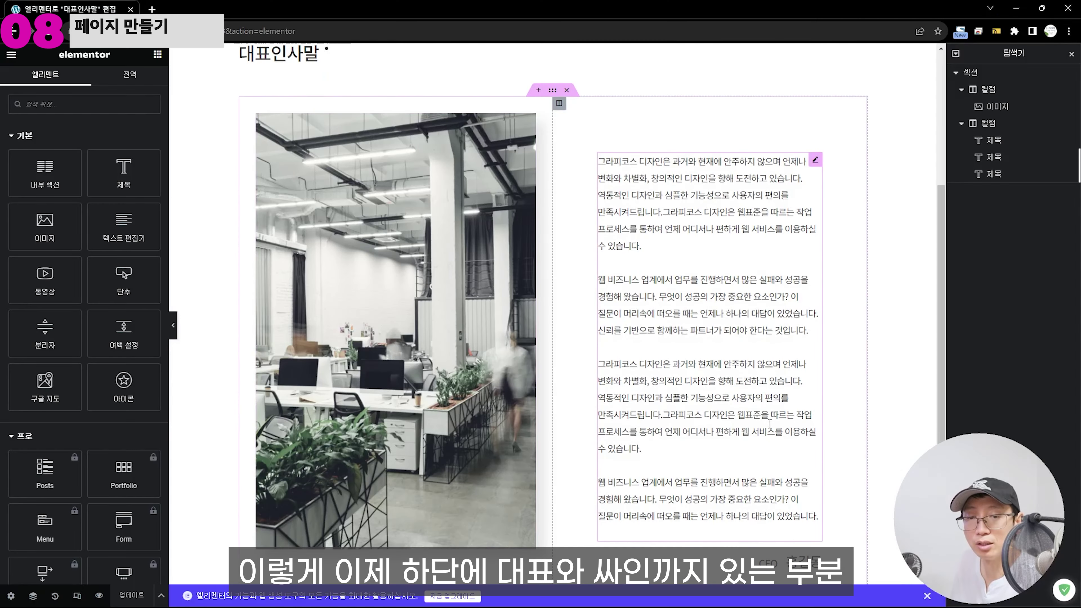
{"action": "scroll", "coordinate": [737, 421], "scroll_direction": "down", "scroll_amount": 3}
{"action": "scroll", "coordinate": [738, 421], "scroll_direction": "up", "scroll_amount": 4}
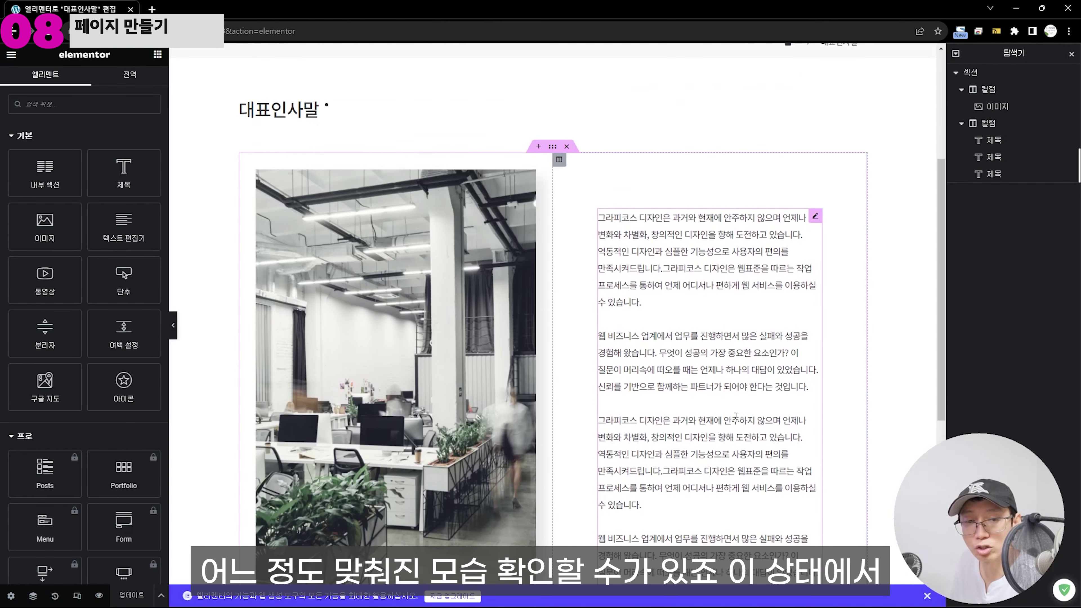
{"action": "scroll", "coordinate": [737, 419], "scroll_direction": "down", "scroll_amount": 3}
{"action": "scroll", "coordinate": [737, 422], "scroll_direction": "down", "scroll_amount": 2}
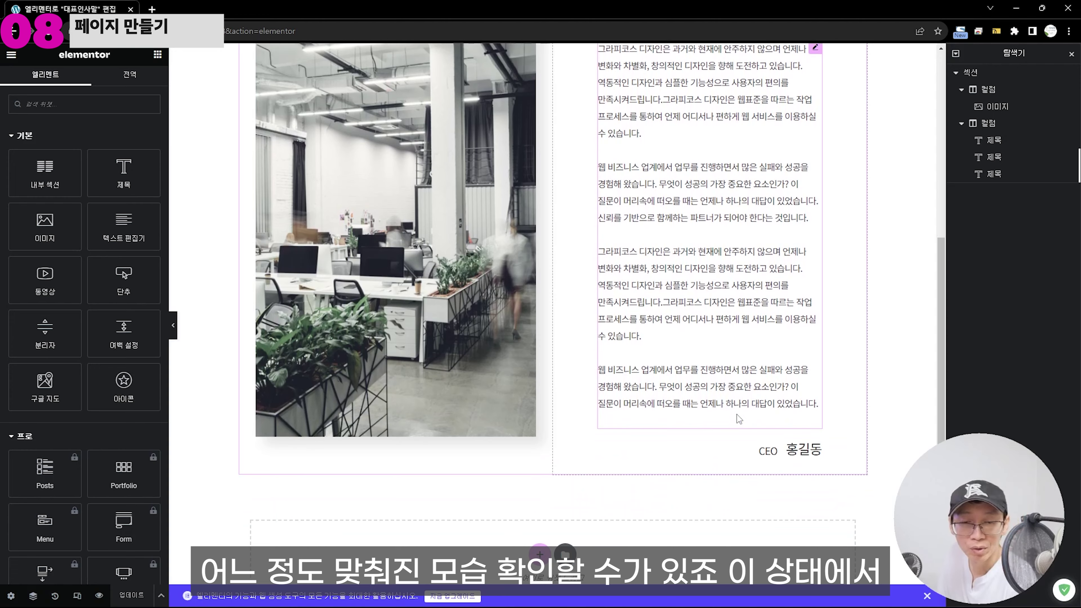
Set the entrance animation (입구 애니메이션) of the column holding the office image to Fade In Right
{"action": "scroll", "coordinate": [737, 421], "scroll_direction": "up", "scroll_amount": 4}
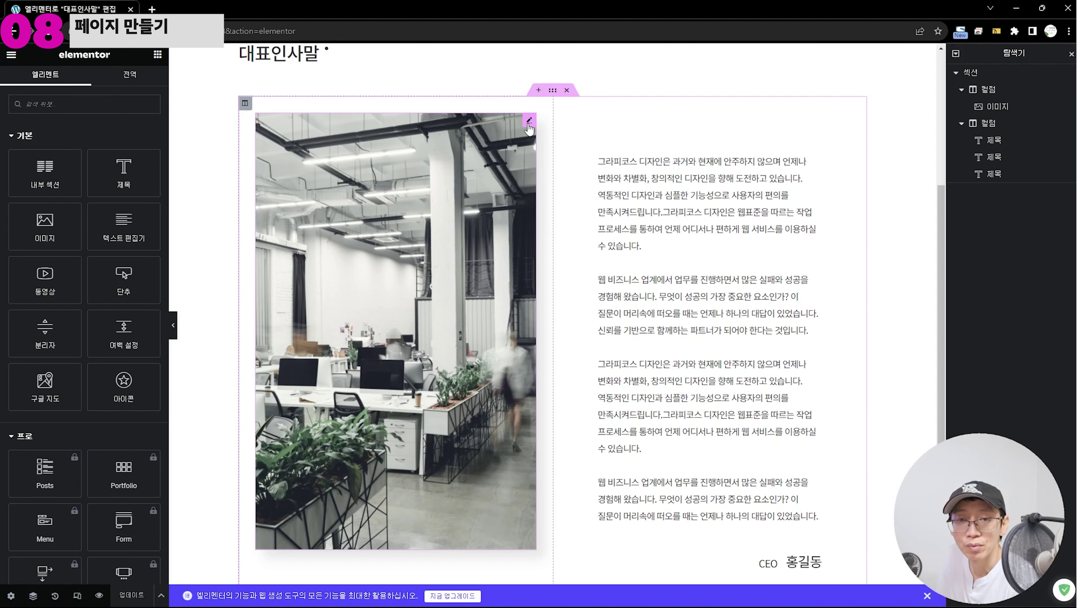
{"action": "left_click", "coordinate": [313, 120]}
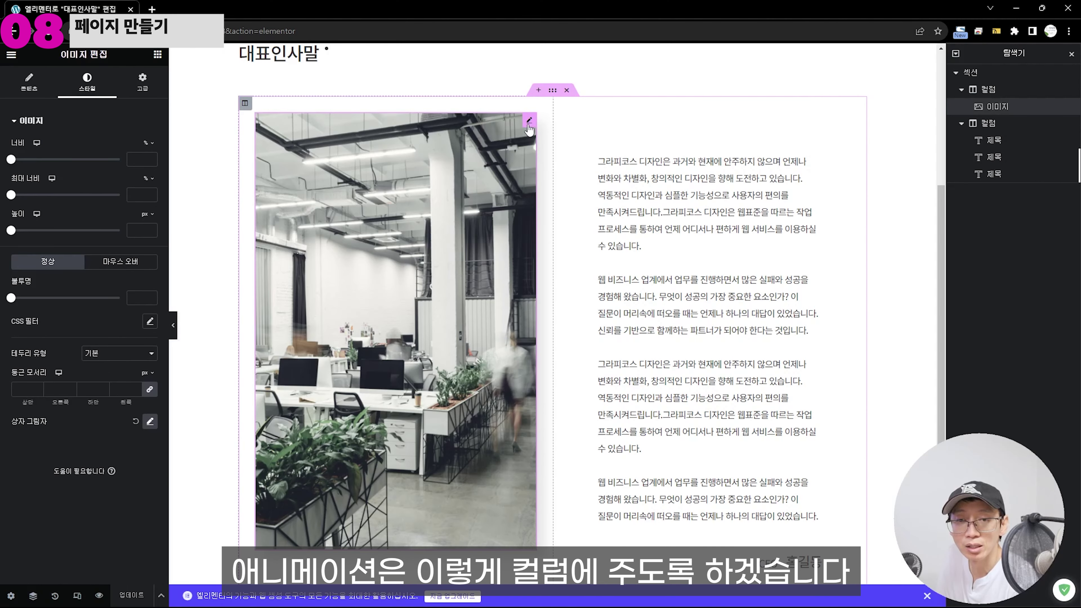
{"action": "left_click", "coordinate": [245, 103]}
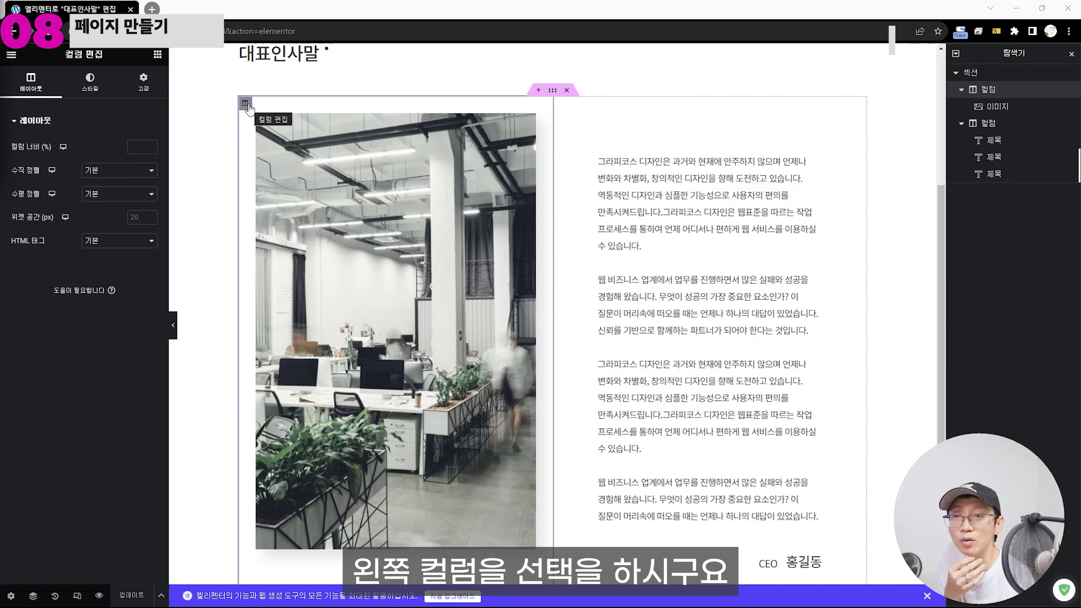
{"action": "left_click", "coordinate": [144, 86]}
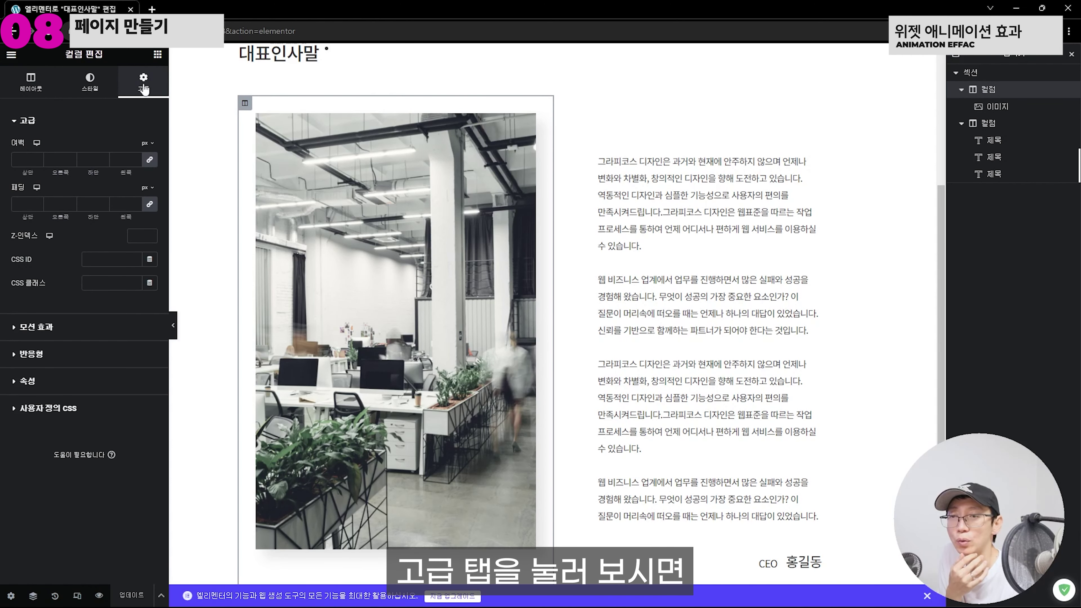
{"action": "left_click", "coordinate": [42, 330]}
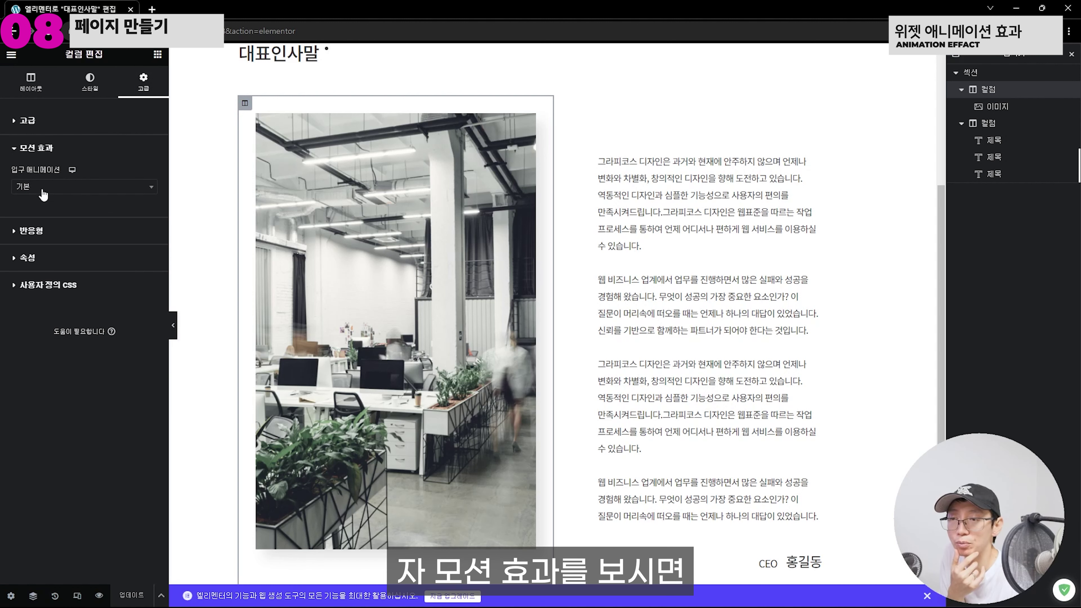
{"action": "left_click", "coordinate": [59, 191]}
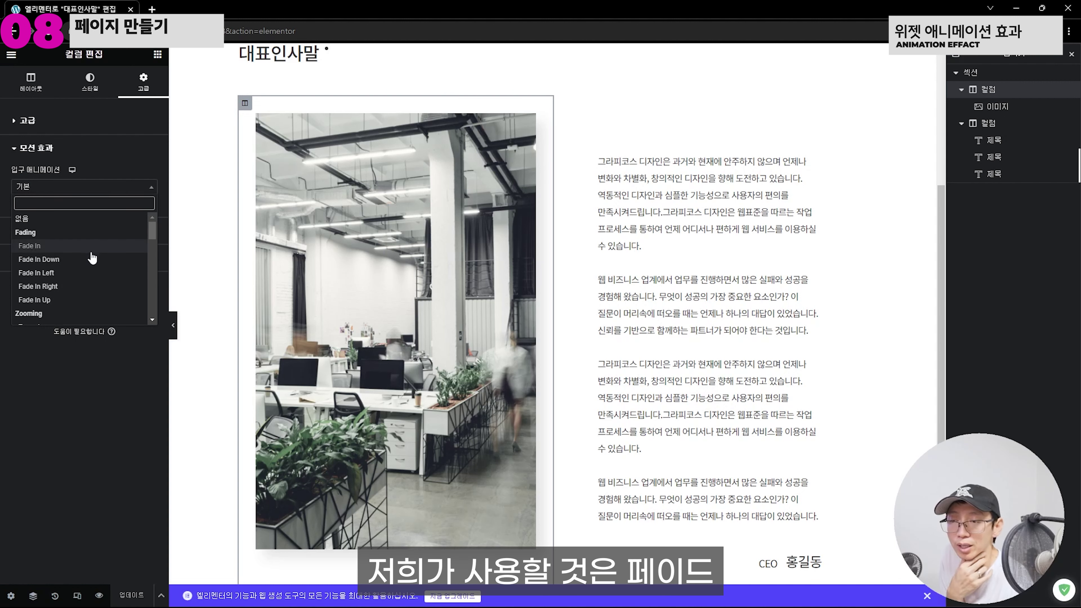
{"action": "left_click", "coordinate": [86, 291]}
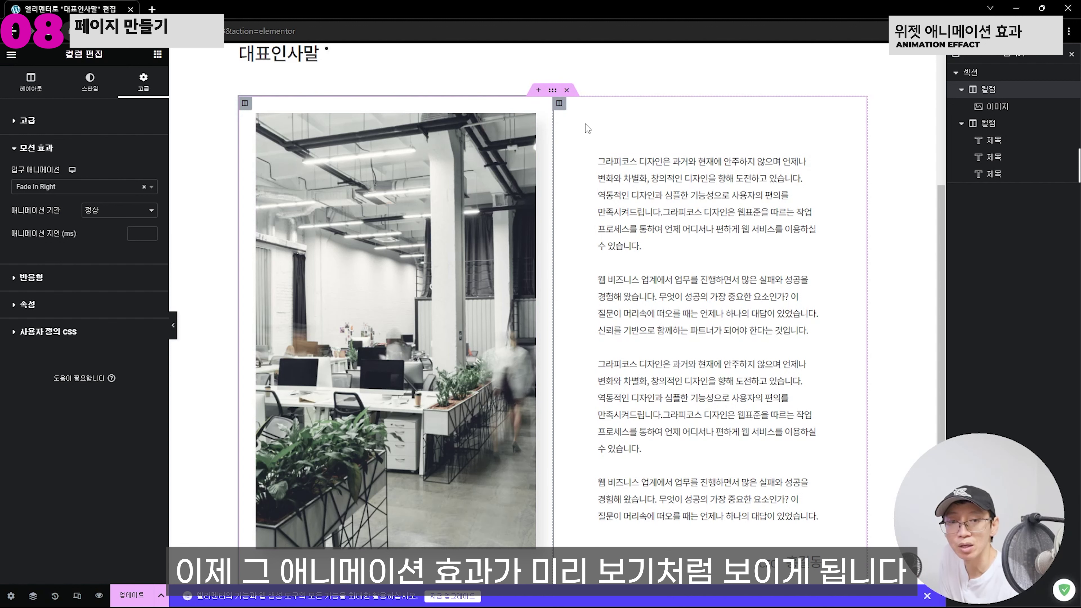
Give the column holding the greeting text the Fade In Right entrance animation as well
{"action": "left_click", "coordinate": [560, 104]}
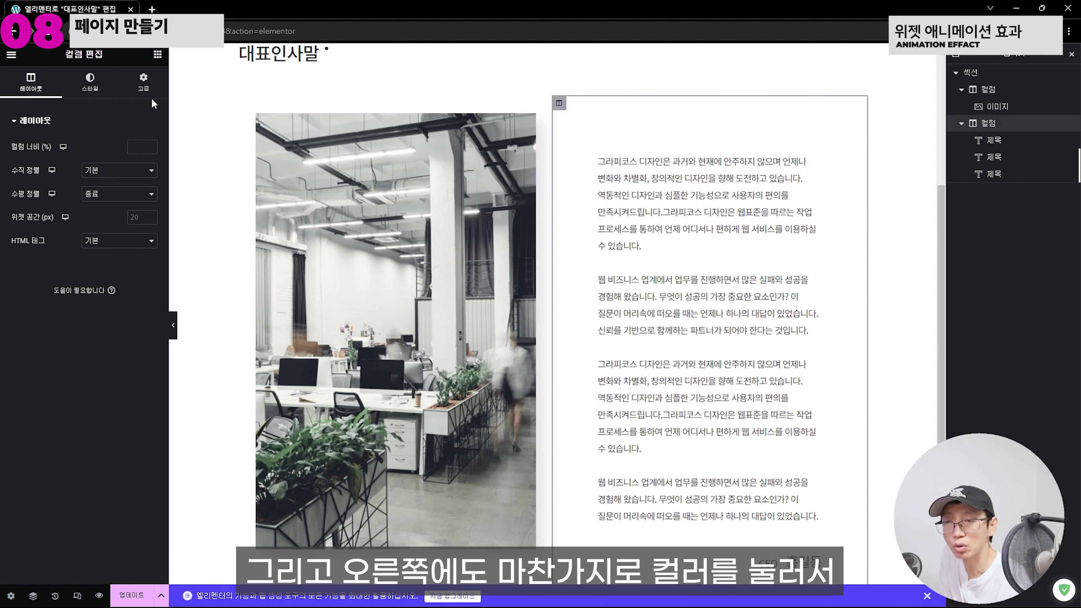
{"action": "left_click", "coordinate": [144, 91]}
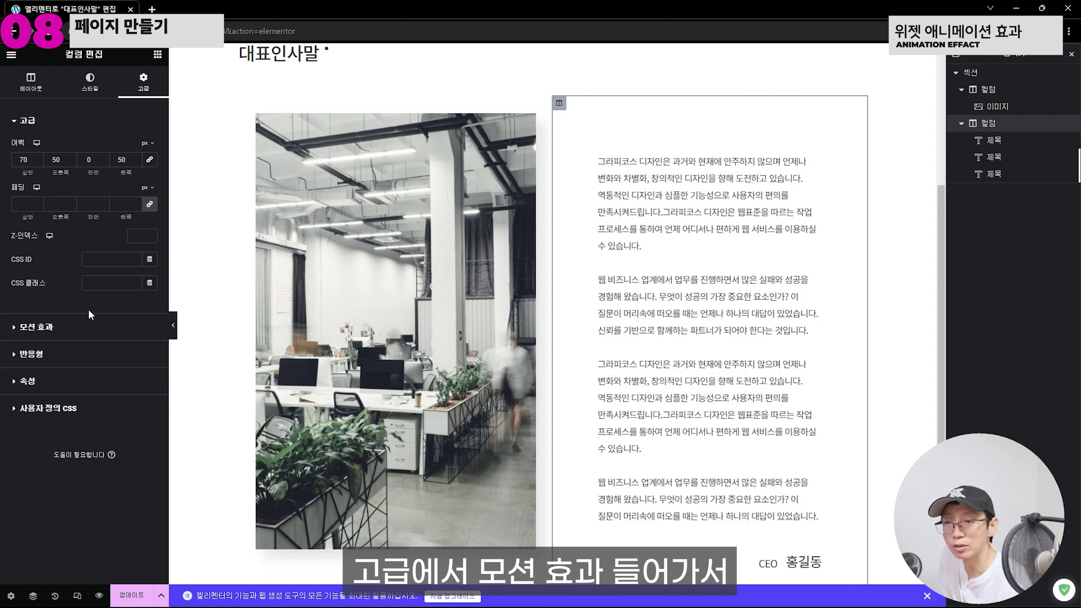
{"action": "left_click", "coordinate": [66, 320]}
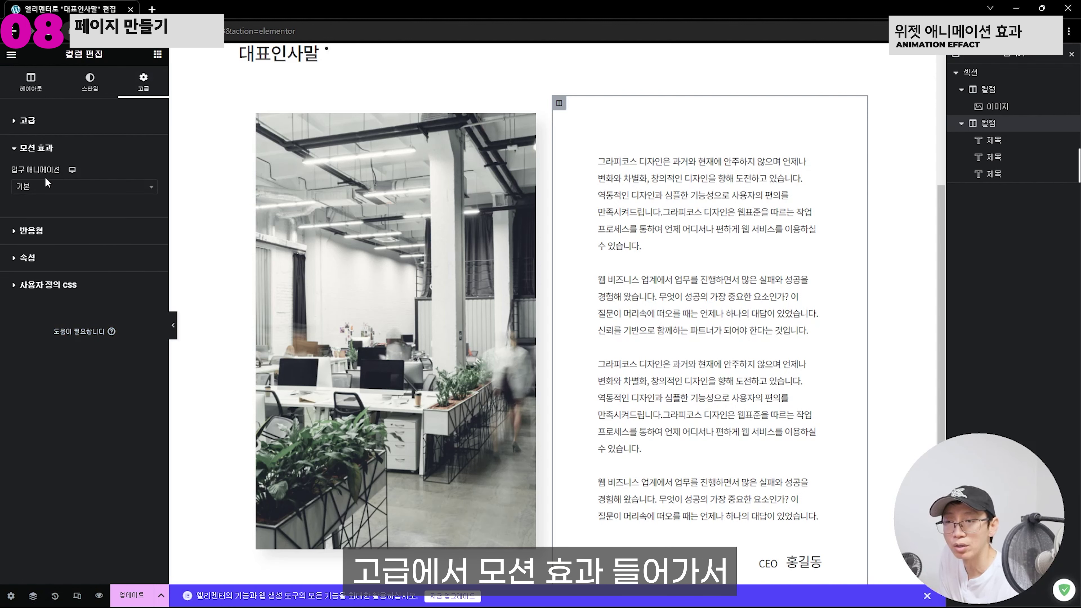
{"action": "left_click", "coordinate": [88, 188]}
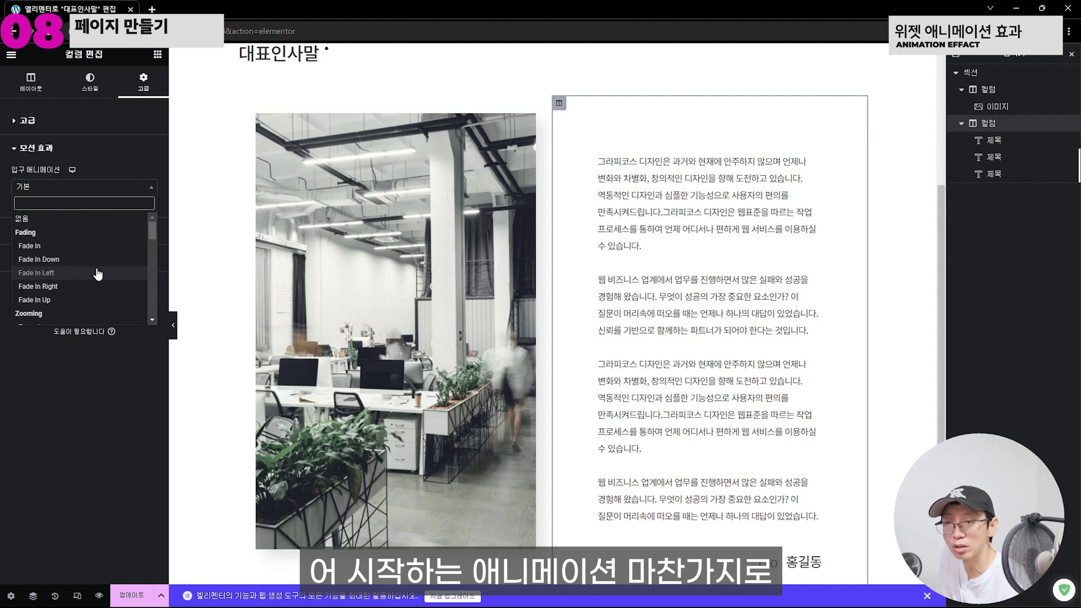
{"action": "left_click", "coordinate": [96, 289]}
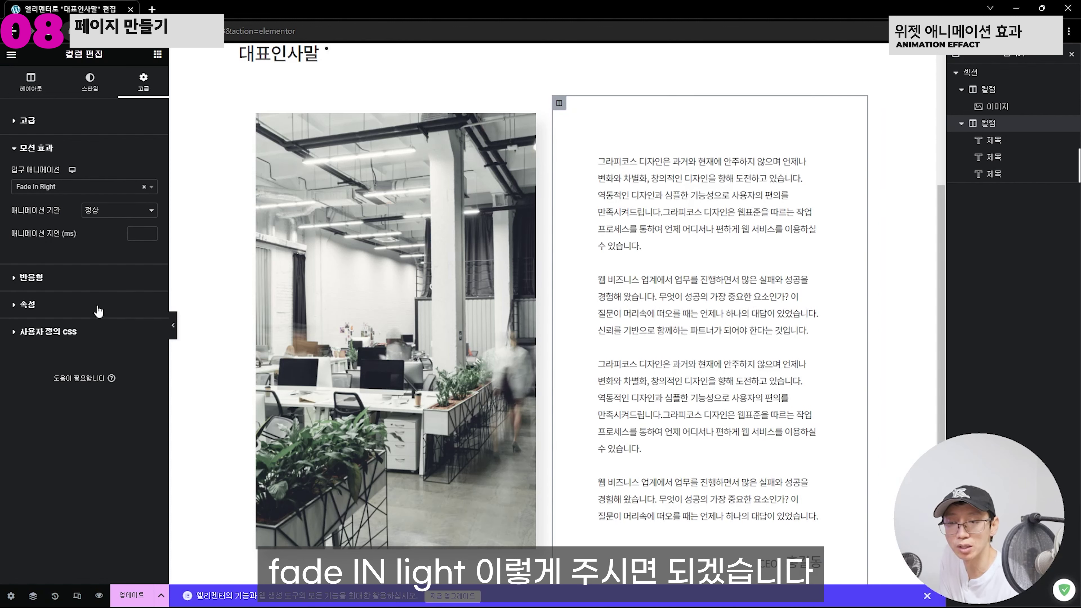
Save the page with 업데이트 and check the column animations on the live 대표인사말 page
{"action": "left_click", "coordinate": [142, 590]}
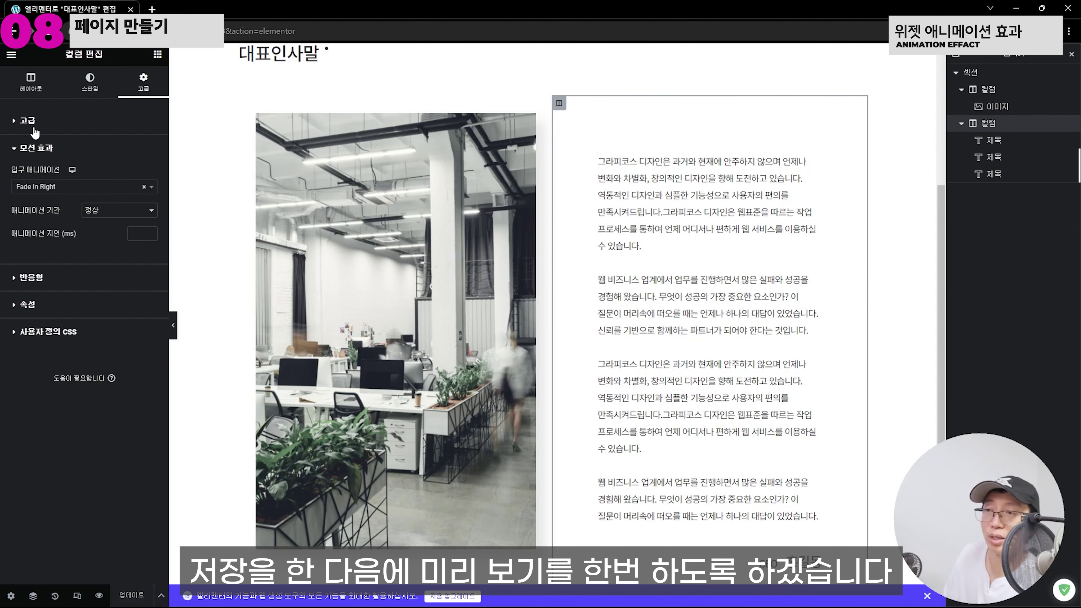
{"action": "left_click", "coordinate": [11, 54]}
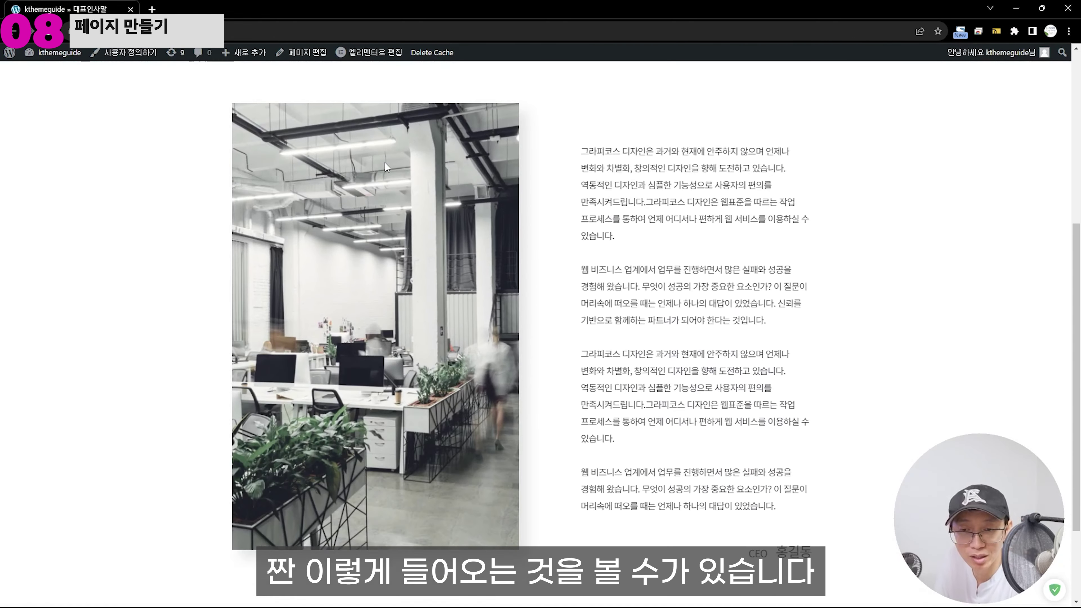
{"action": "scroll", "coordinate": [511, 213], "scroll_direction": "down", "scroll_amount": 1}
{"action": "scroll", "coordinate": [623, 264], "scroll_direction": "up", "scroll_amount": 4}
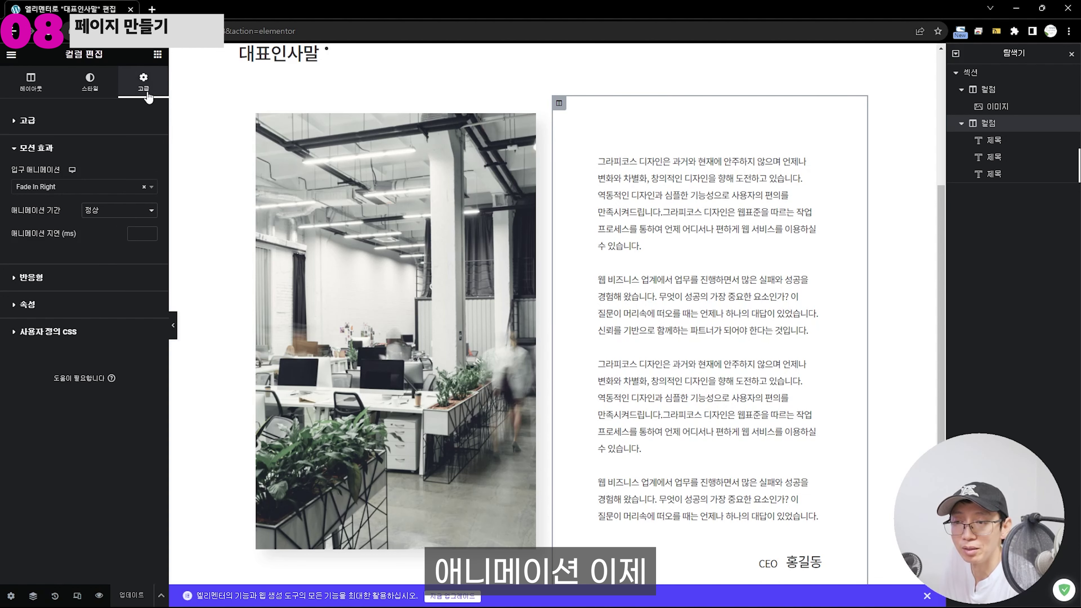
Set the animation delay (애니메이션 지연) of the greeting text column to 100 ms
{"action": "left_click", "coordinate": [135, 236]}
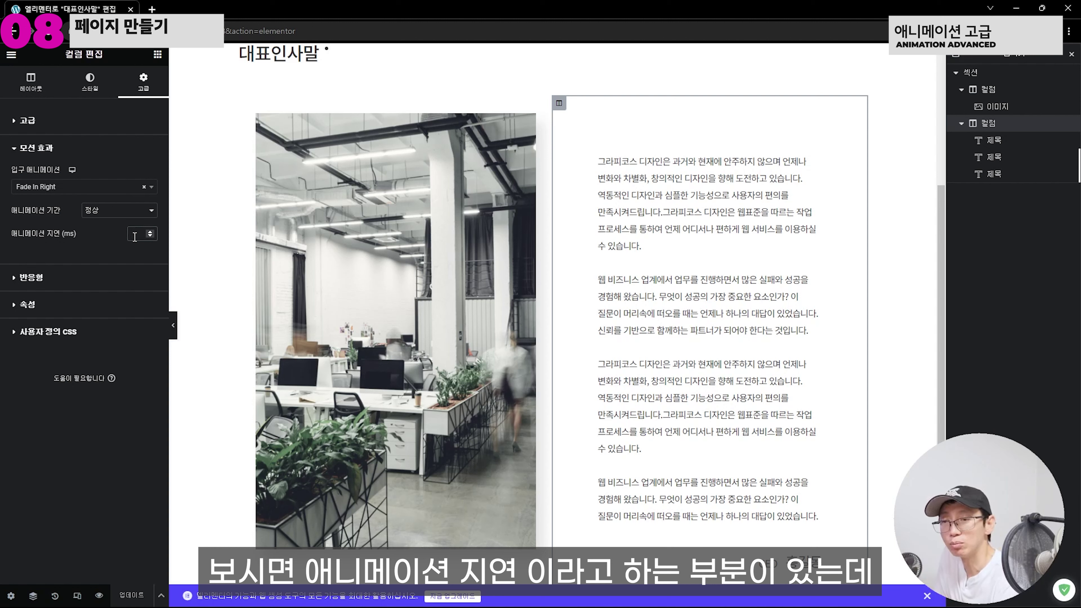
{"action": "type", "text": "100"}
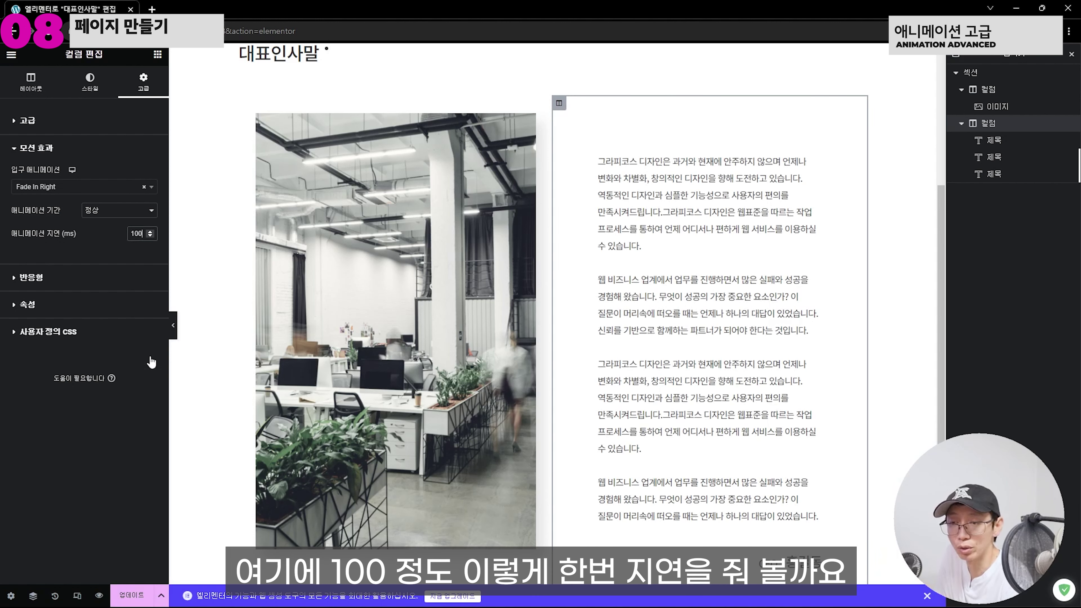
Save the page with 업데이트 and reload the live 대표인사말 page to check the delayed entrance of the greeting text
{"action": "left_click", "coordinate": [132, 595]}
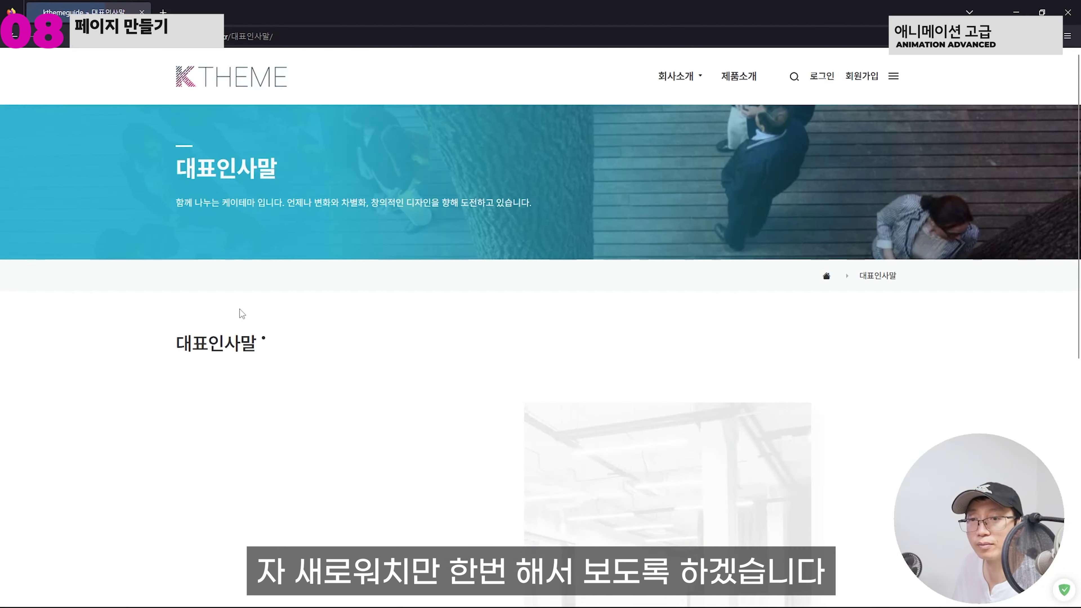
{"action": "scroll", "coordinate": [213, 299], "scroll_direction": "down", "scroll_amount": 5}
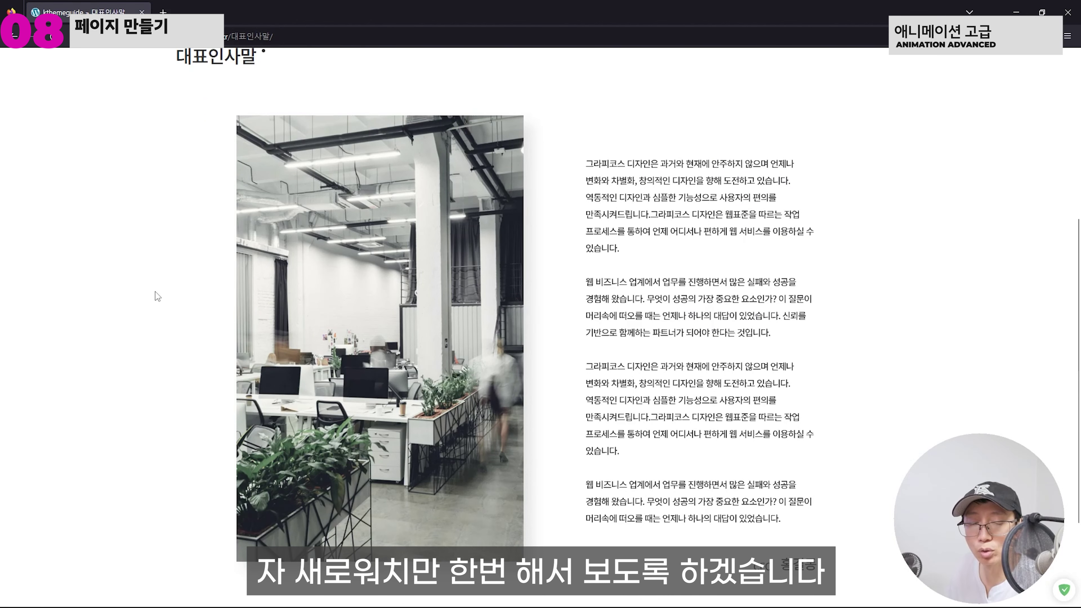
{"action": "key", "text": "F5"}
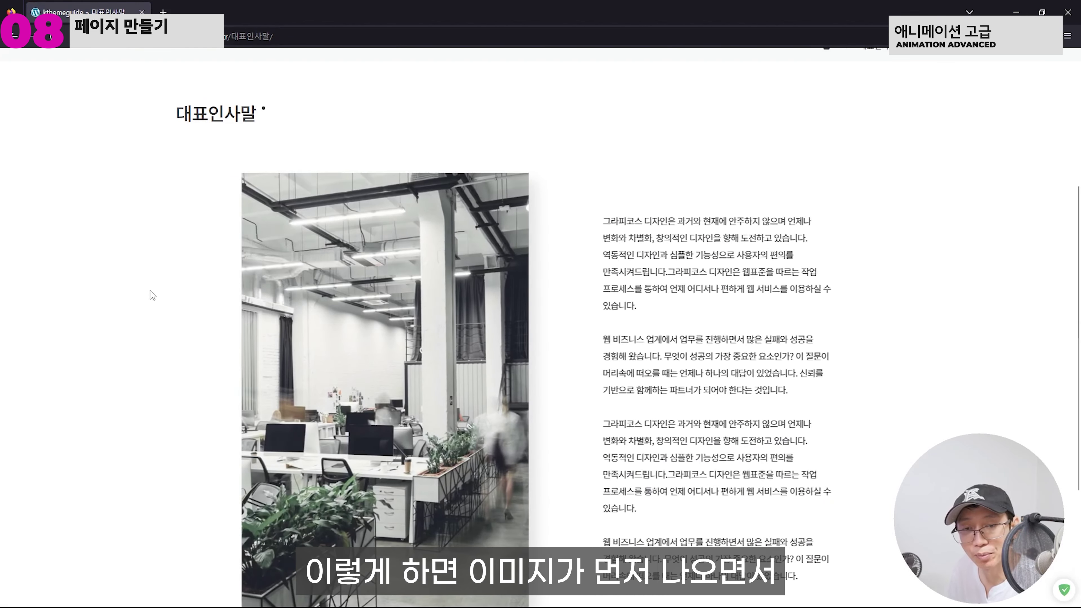
{"action": "scroll", "coordinate": [362, 265], "scroll_direction": "down", "scroll_amount": 1}
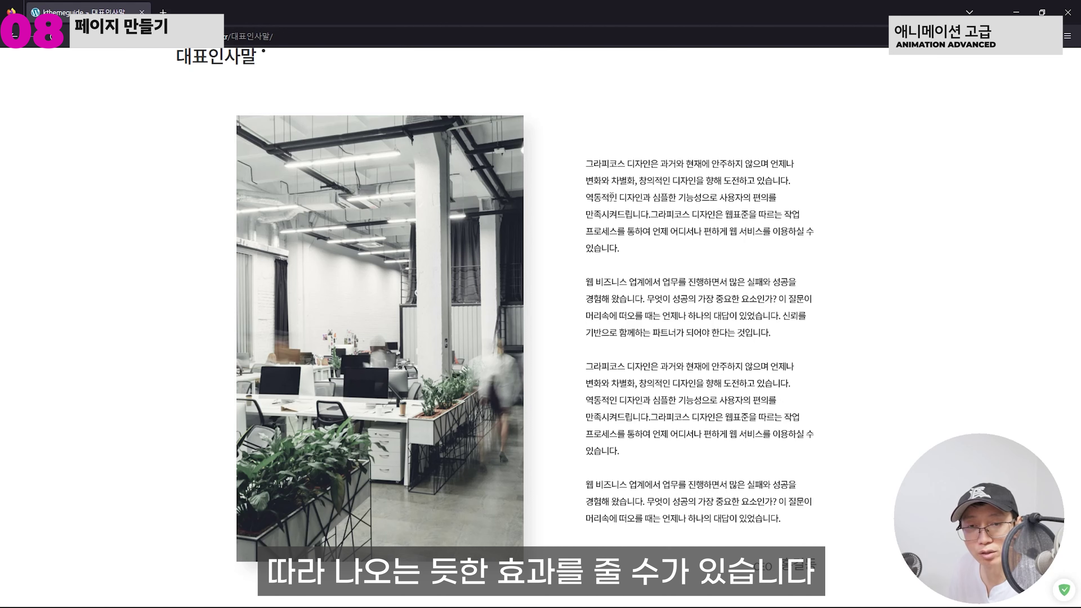
{"action": "key", "text": "F5"}
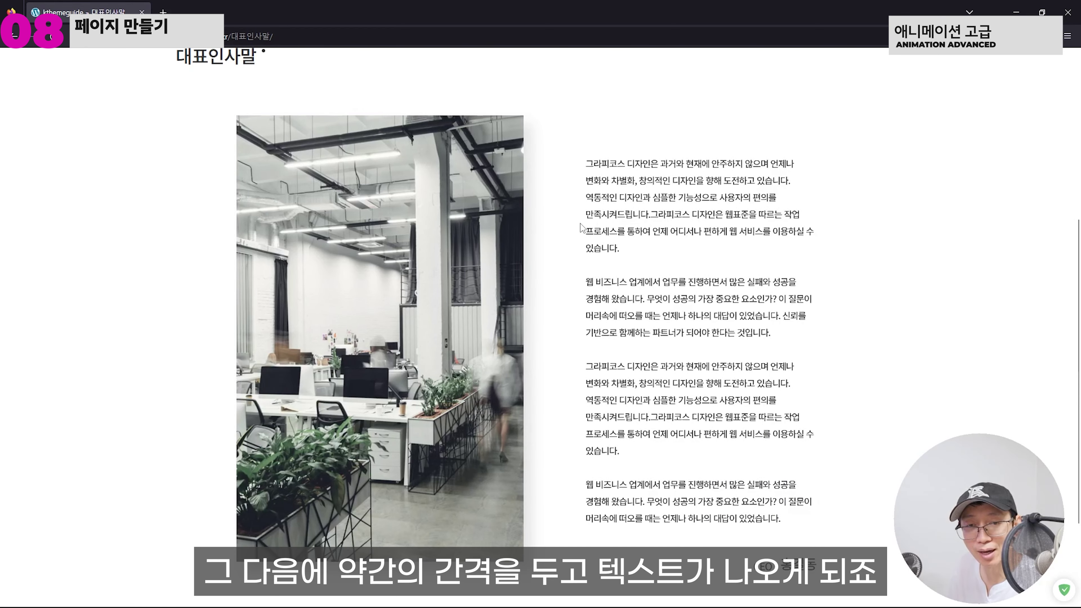
Review the finished layout of the live 대표인사말 page from the page title down to the CEO signature and footer
{"action": "scroll", "coordinate": [594, 225], "scroll_direction": "down", "scroll_amount": 3}
{"action": "scroll", "coordinate": [670, 227], "scroll_direction": "up", "scroll_amount": 3}
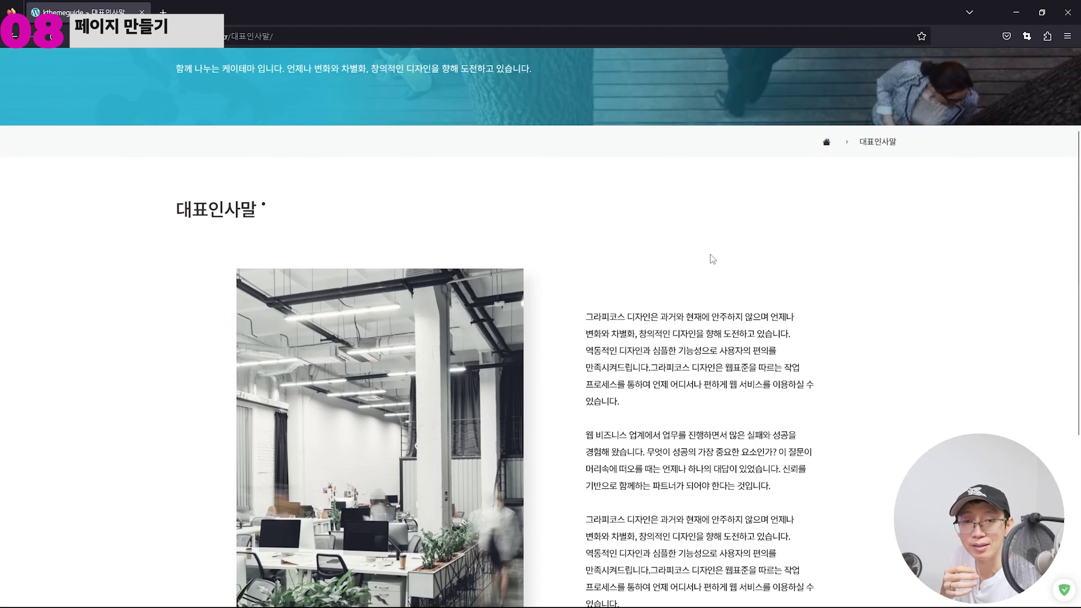
{"action": "scroll", "coordinate": [707, 284], "scroll_direction": "up", "scroll_amount": 1}
{"action": "scroll", "coordinate": [708, 285], "scroll_direction": "down", "scroll_amount": 5}
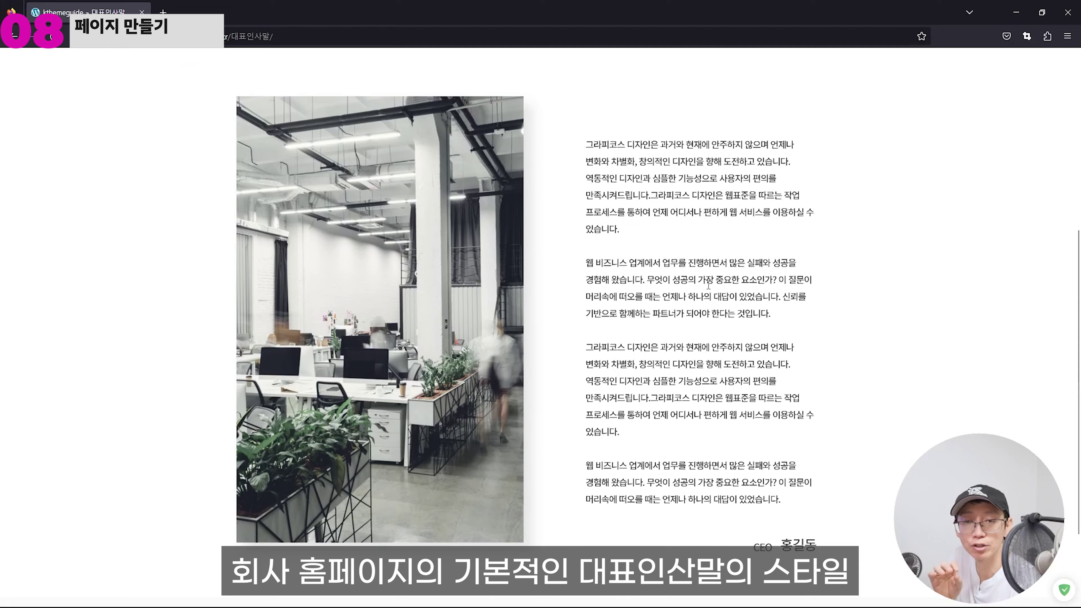
{"action": "scroll", "coordinate": [708, 285], "scroll_direction": "up", "scroll_amount": 2}
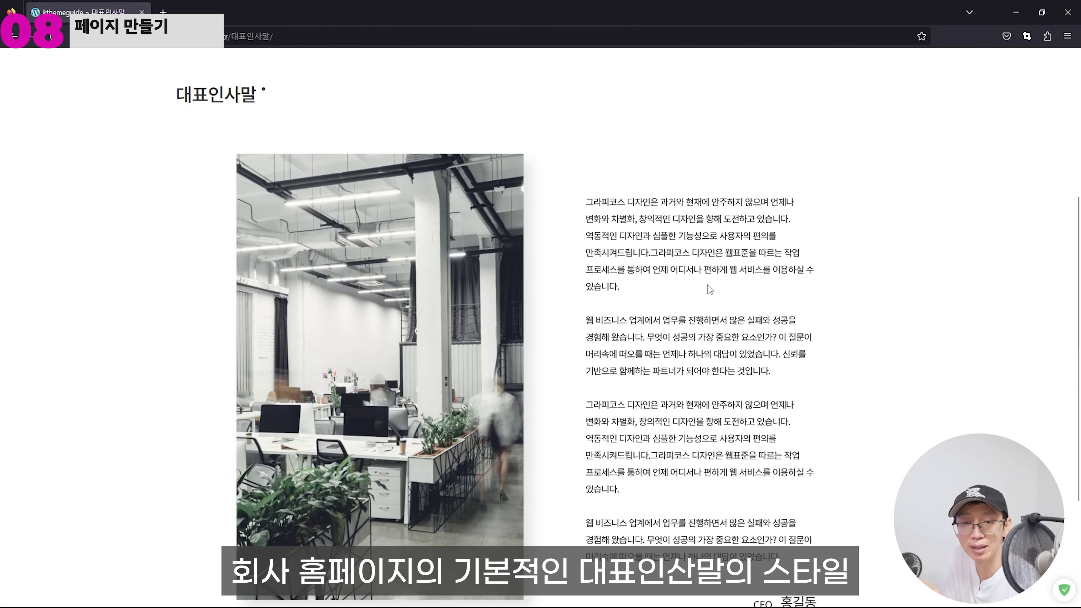
{"action": "scroll", "coordinate": [708, 285], "scroll_direction": "down", "scroll_amount": 3}
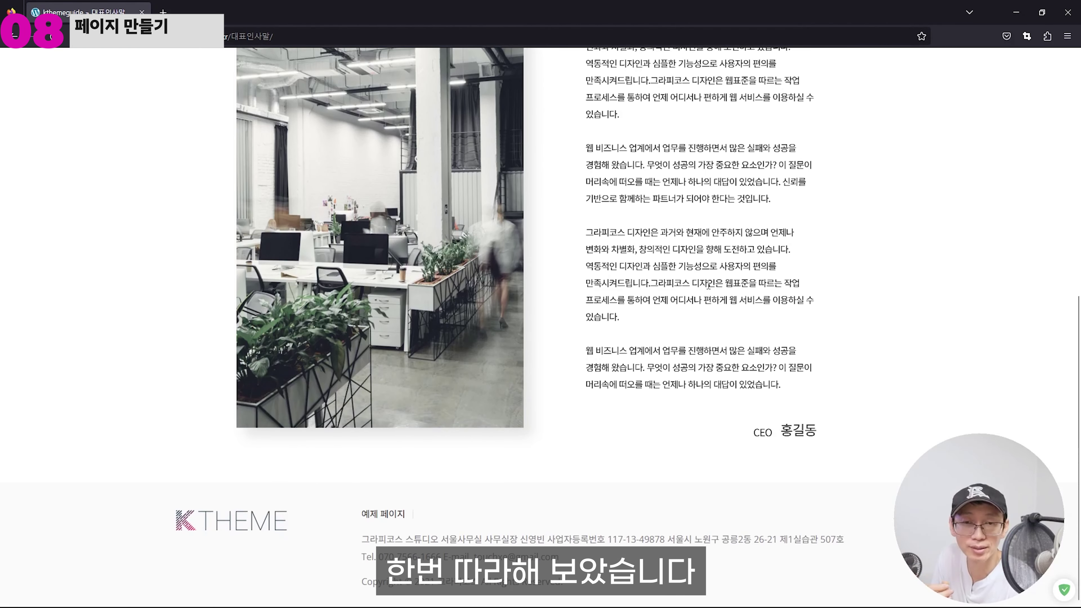
{"action": "scroll", "coordinate": [708, 286], "scroll_direction": "up", "scroll_amount": 1}
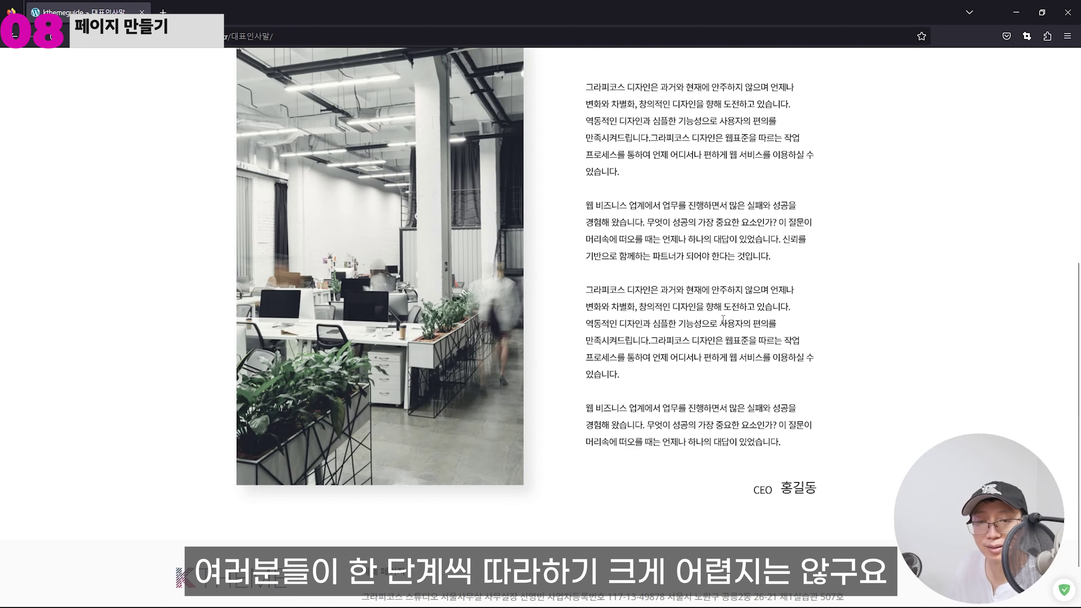
{"action": "scroll", "coordinate": [723, 315], "scroll_direction": "down", "scroll_amount": 1}
{"action": "scroll", "coordinate": [724, 316], "scroll_direction": "up", "scroll_amount": 3}
{"action": "scroll", "coordinate": [722, 318], "scroll_direction": "down", "scroll_amount": 2}
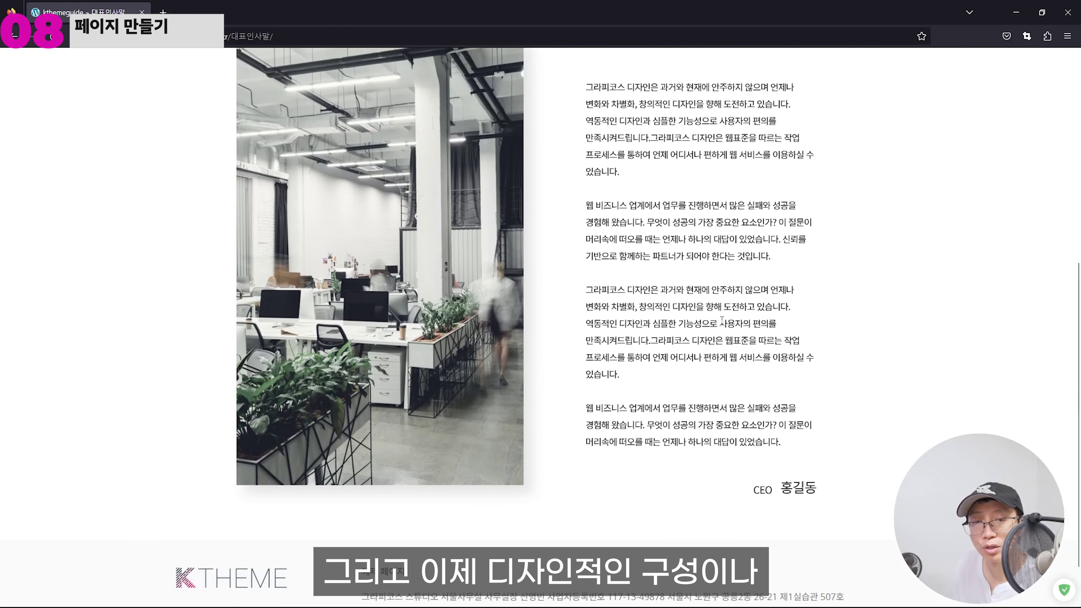
{"action": "scroll", "coordinate": [723, 320], "scroll_direction": "up", "scroll_amount": 3}
{"action": "scroll", "coordinate": [487, 313], "scroll_direction": "down", "scroll_amount": 1}
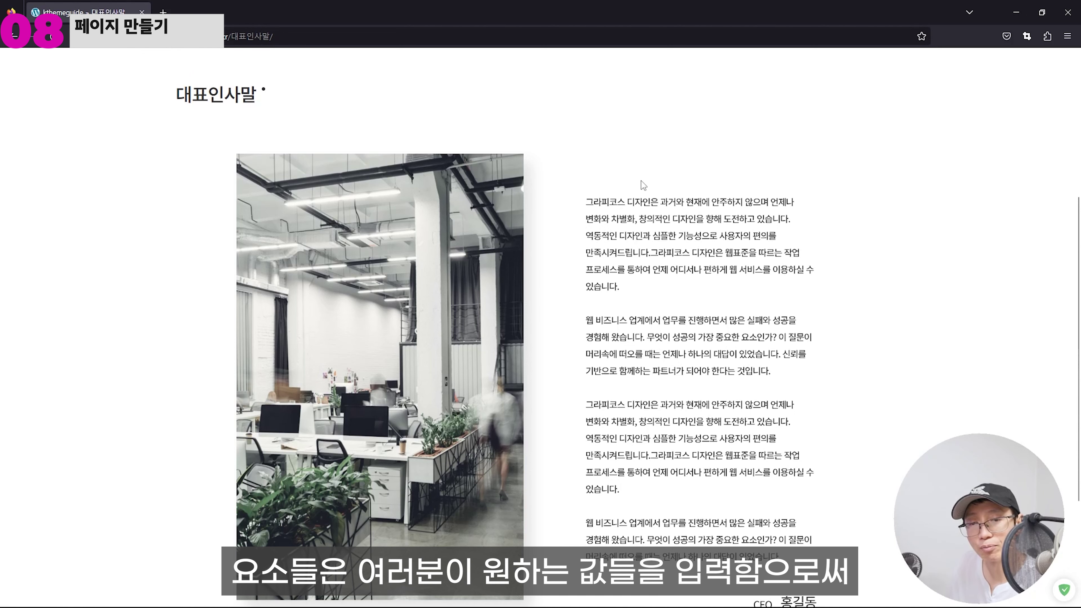
{"action": "scroll", "coordinate": [600, 182], "scroll_direction": "down", "scroll_amount": 3}
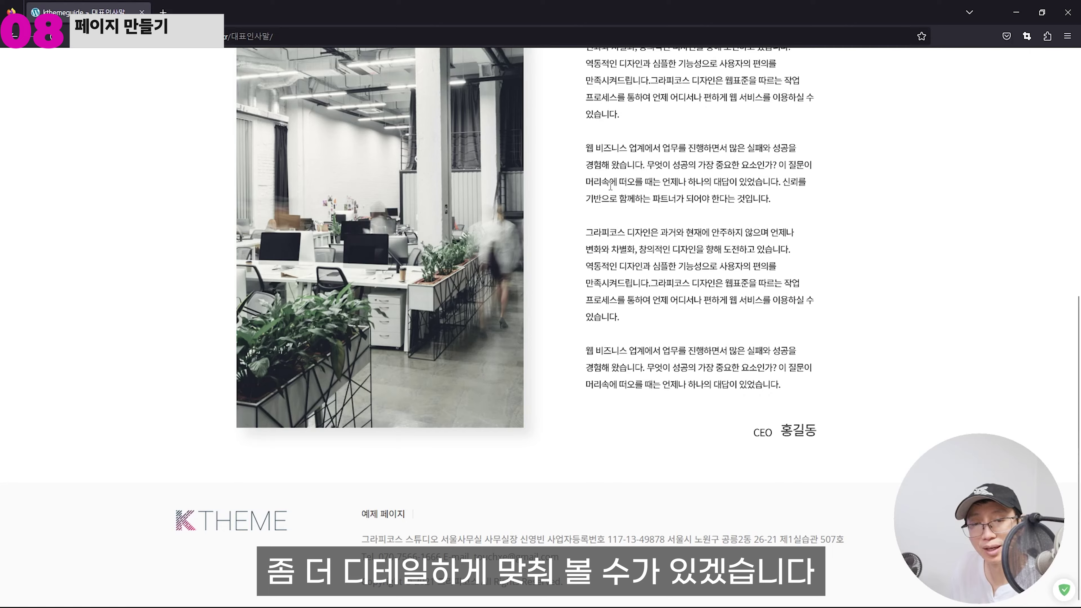
Reload the live page and examine the entrance animations and the shadow behind the office image once more
{"action": "scroll", "coordinate": [612, 213], "scroll_direction": "up", "scroll_amount": 4}
{"action": "scroll", "coordinate": [636, 302], "scroll_direction": "up", "scroll_amount": 1}
{"action": "key", "text": "F5"}
{"action": "scroll", "coordinate": [634, 302], "scroll_direction": "down", "scroll_amount": 3}
{"action": "scroll", "coordinate": [635, 305], "scroll_direction": "down", "scroll_amount": 1}
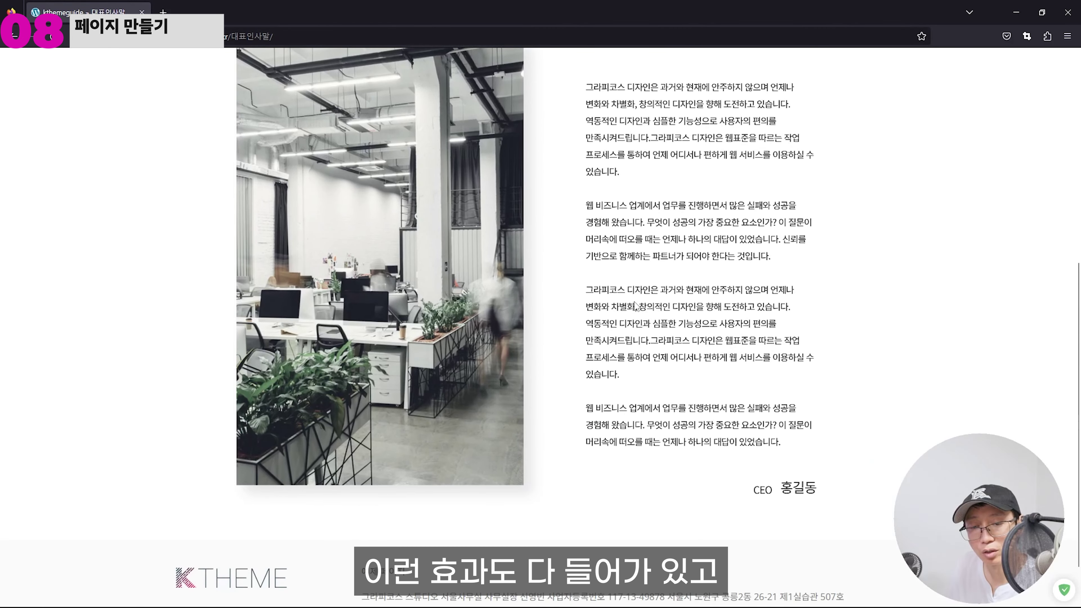
{"action": "scroll", "coordinate": [636, 305], "scroll_direction": "up", "scroll_amount": 1}
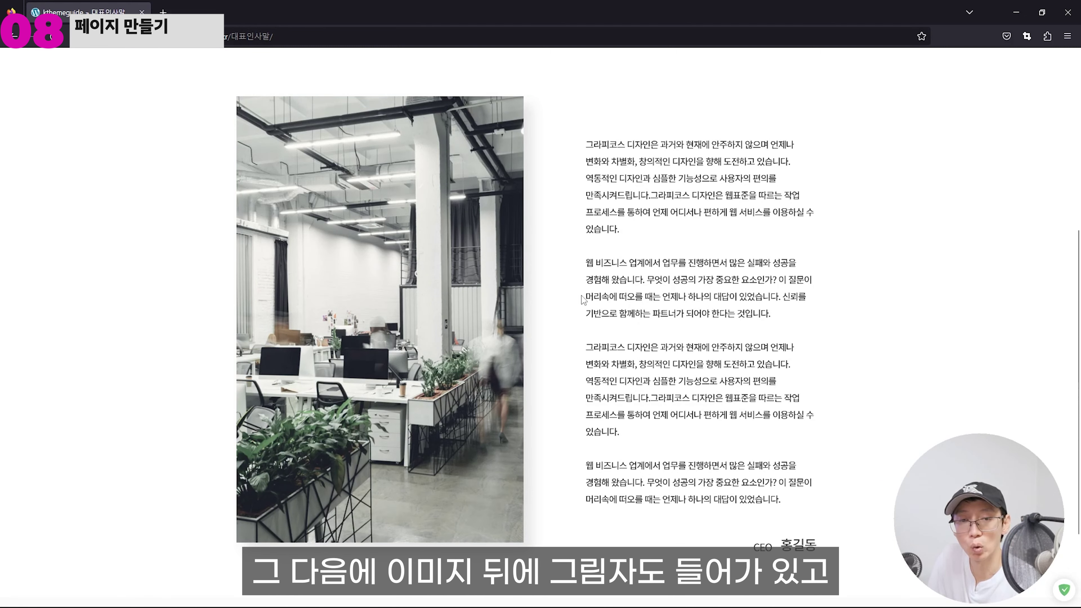
{"action": "scroll", "coordinate": [649, 296], "scroll_direction": "up", "scroll_amount": 2}
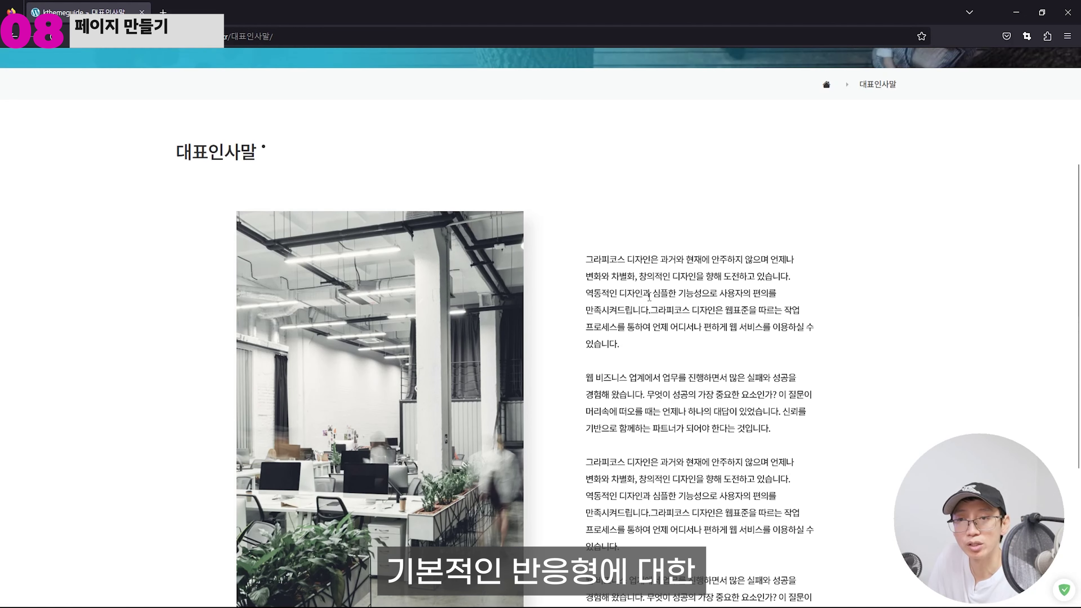
Shrink the browser window to mobile width to check the responsive layout of the image and greeting text, and widen it again
{"action": "double_click", "coordinate": [561, 18]}
{"action": "left_click_drag", "start_coordinate": [274, 284], "coordinate": [839, 283]}
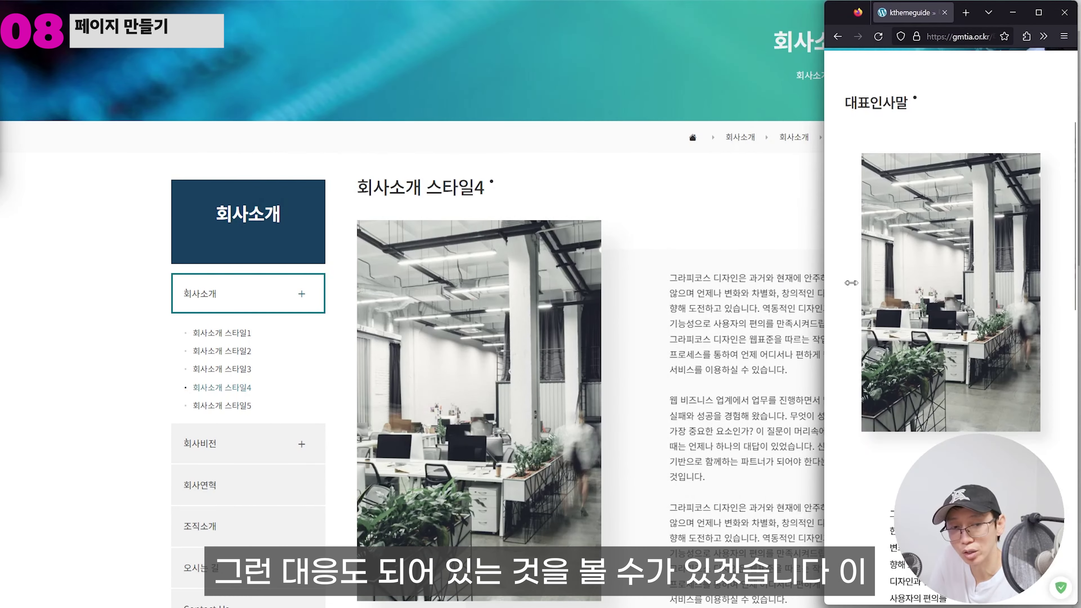
{"action": "scroll", "coordinate": [841, 294], "scroll_direction": "down", "scroll_amount": 2}
{"action": "scroll", "coordinate": [840, 295], "scroll_direction": "up", "scroll_amount": 1}
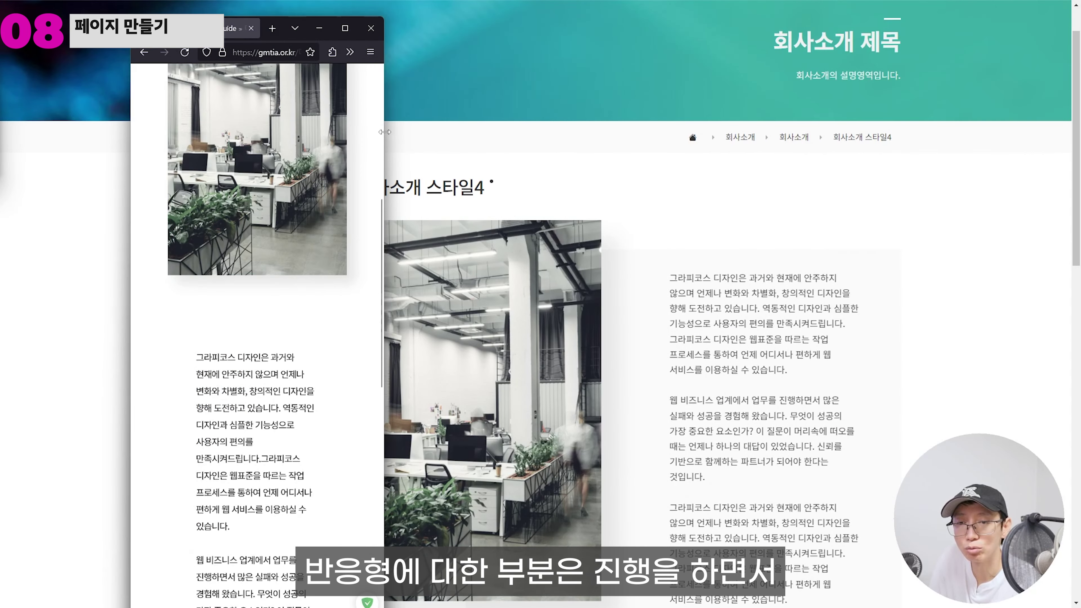
{"action": "left_click_drag", "start_coordinate": [385, 135], "coordinate": [902, 174]}
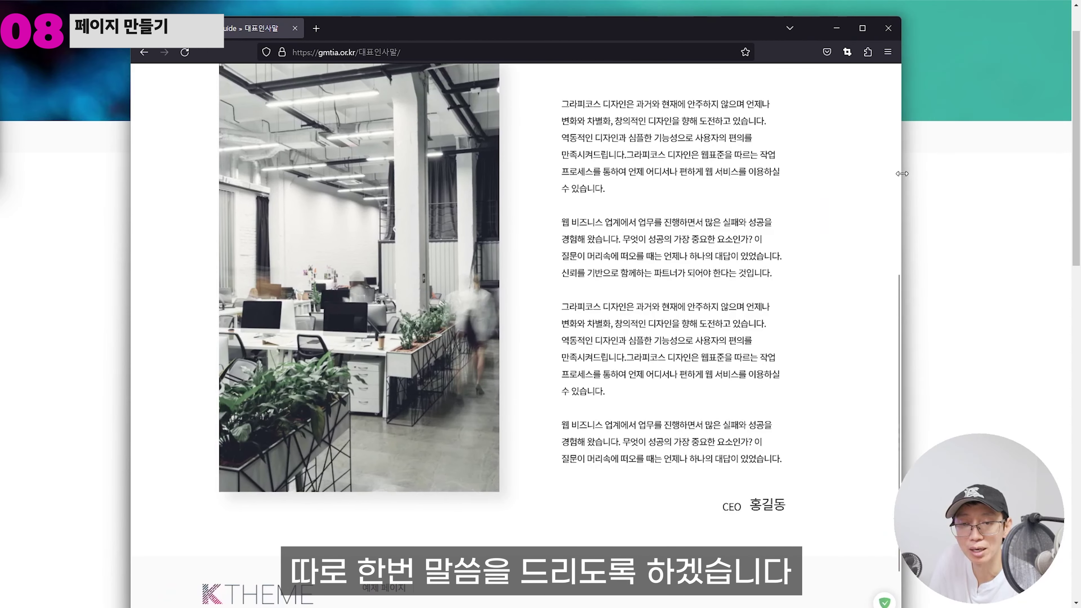